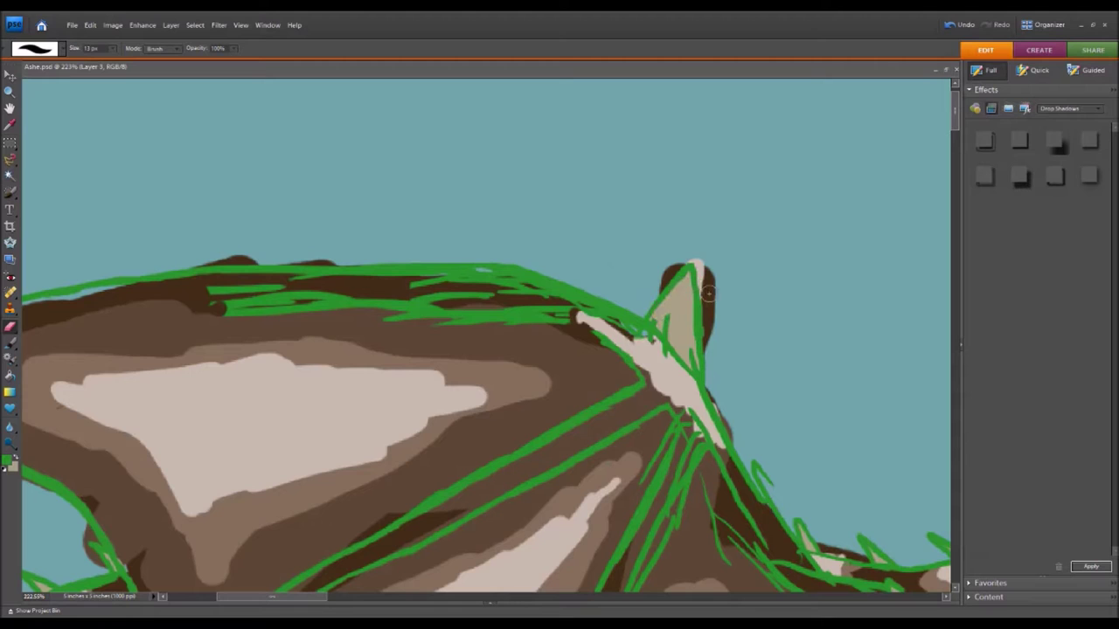
Step: Erase the scribbled green strokes inside the top edge of the dragon's large wing
mouse_move(655, 316)
left_mouse_down()
mouse_move(692, 361)
mouse_move(584, 317)
left_mouse_up()
mouse_move(258, 293)
left_mouse_down()
mouse_move(212, 292)
mouse_move(330, 304)
mouse_move(367, 324)
mouse_move(519, 320)
left_mouse_up()
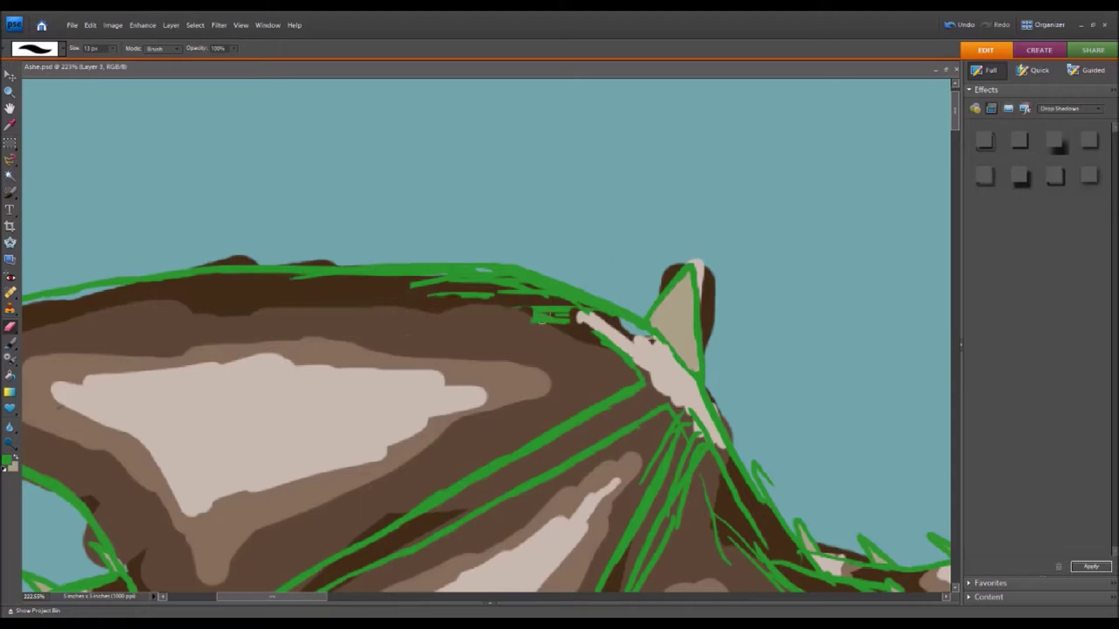
mouse_move(307, 281)
left_mouse_down()
mouse_move(475, 275)
mouse_move(619, 324)
mouse_move(596, 309)
mouse_move(568, 316)
mouse_move(431, 293)
mouse_move(509, 289)
left_mouse_up()
Step: Draw a green inner contour line from the wing joint along the wing's top edge
key("b")
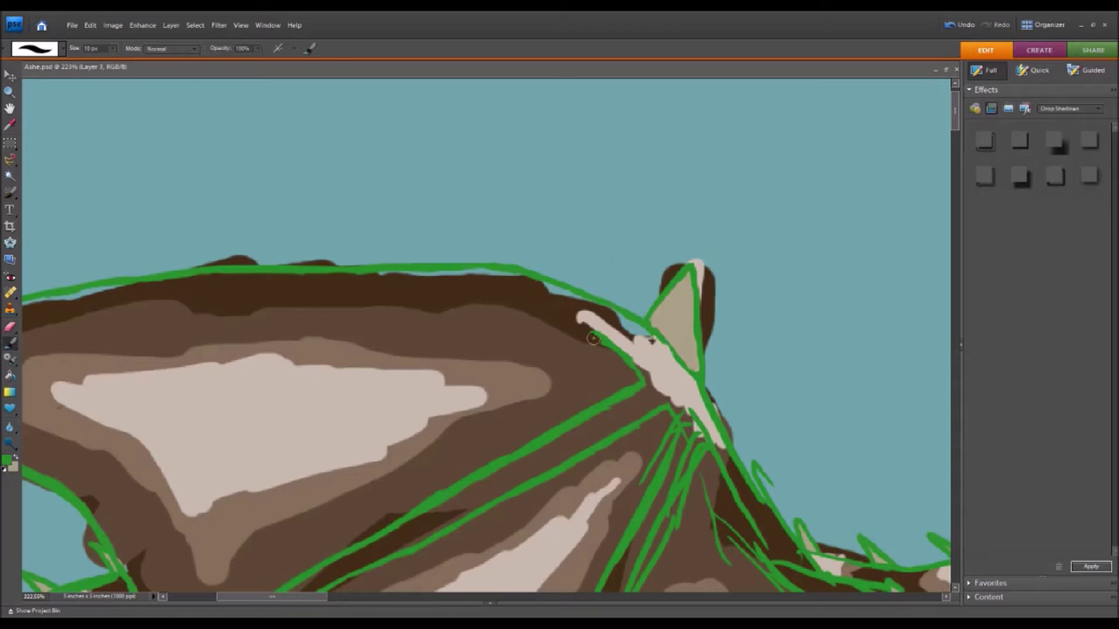
mouse_move(592, 326)
left_mouse_down()
mouse_move(516, 297)
mouse_move(448, 290)
left_mouse_up()
left_click_drag(280, 598, 253, 598)
left_click_drag(666, 291, 453, 293)
left_click(964, 25)
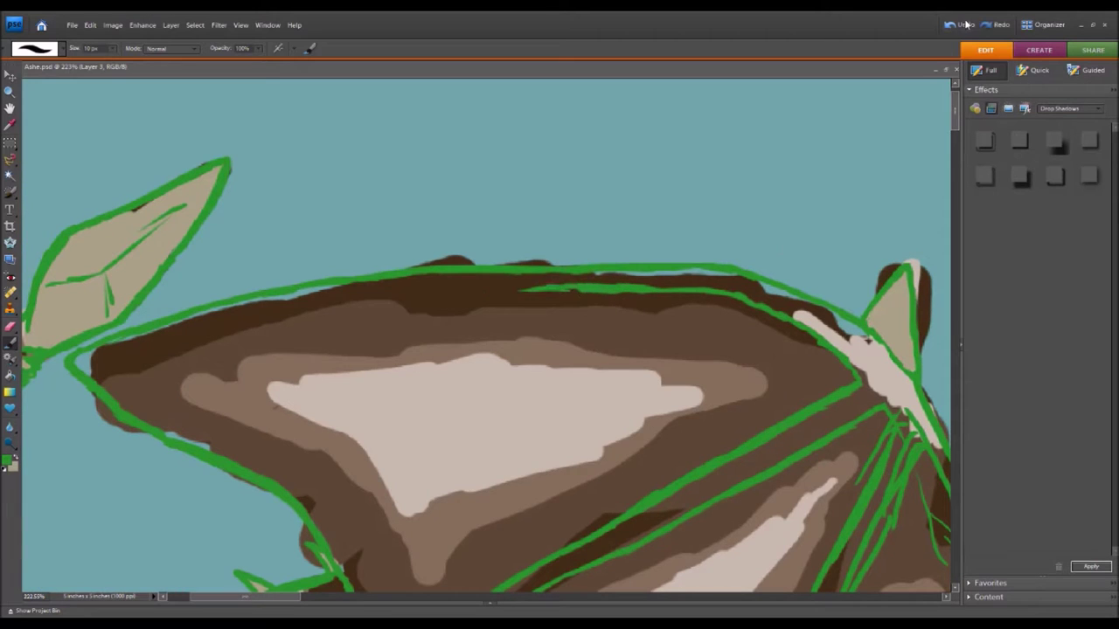
left_click_drag(543, 287, 430, 290)
left_click_drag(444, 292, 395, 300)
left_click(956, 25)
left_click(956, 25)
Step: Extend the green inner contour along the wing's top edge to the wing tip and even out its thickness
left_click_drag(482, 288, 409, 291)
left_click_drag(421, 290, 292, 317)
left_click(955, 27)
left_click_drag(415, 290, 77, 357)
left_click(10, 328)
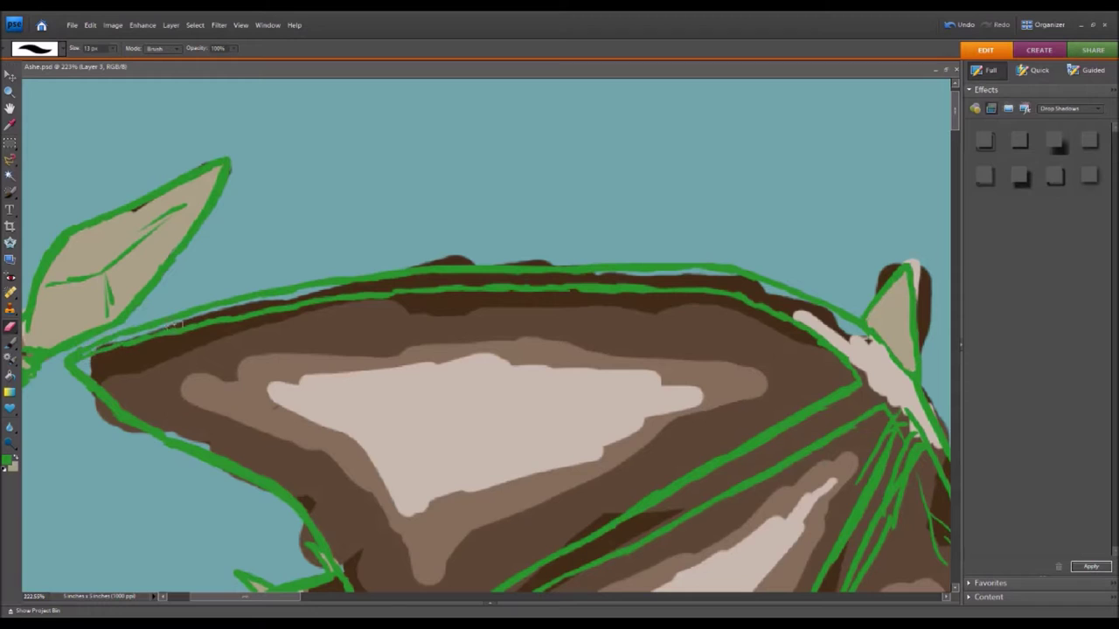
key("b")
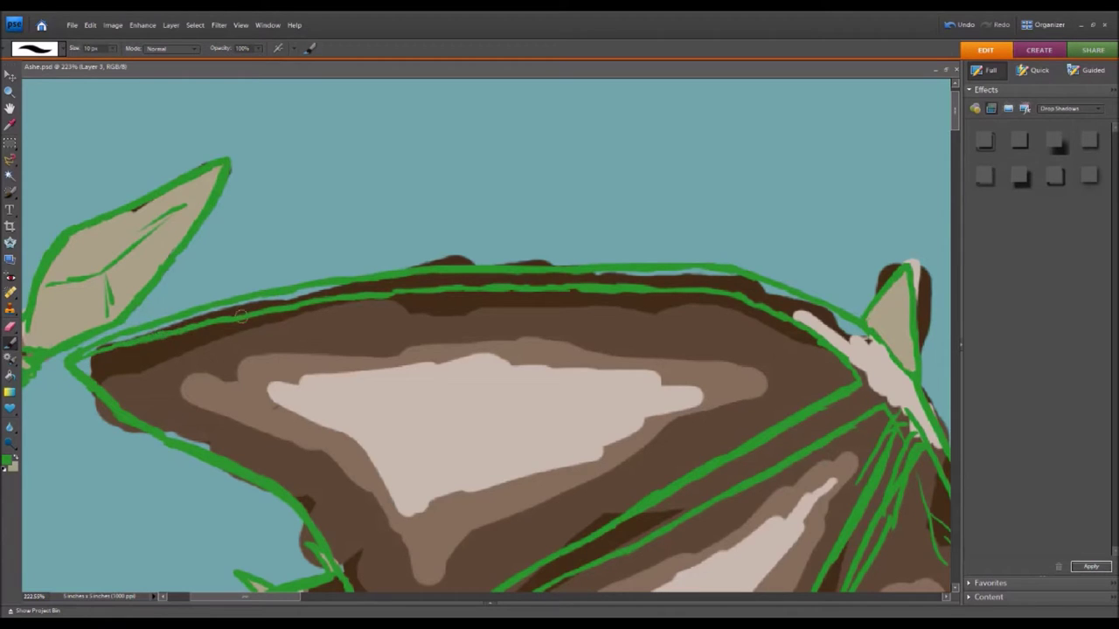
left_click_drag(395, 295, 529, 292)
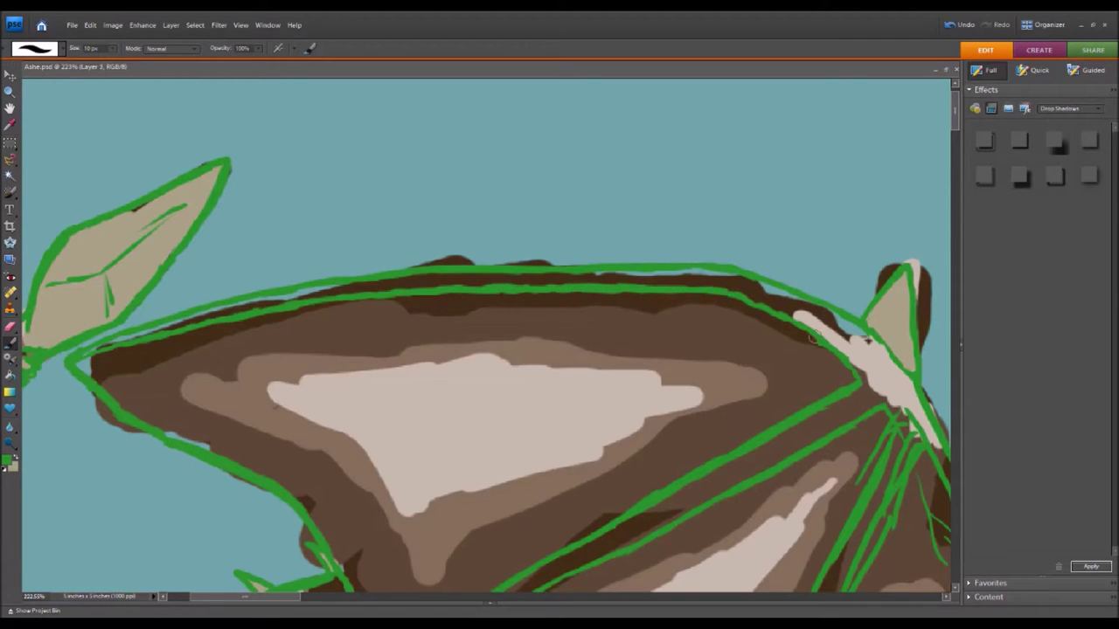
left_click_drag(758, 308, 785, 319)
Step: Trace the large wing's scalloped lower edge in green and continue the line onto the dragon's flank
left_click_drag(955, 107, 955, 127)
left_click_drag(245, 597, 263, 597)
key("e")
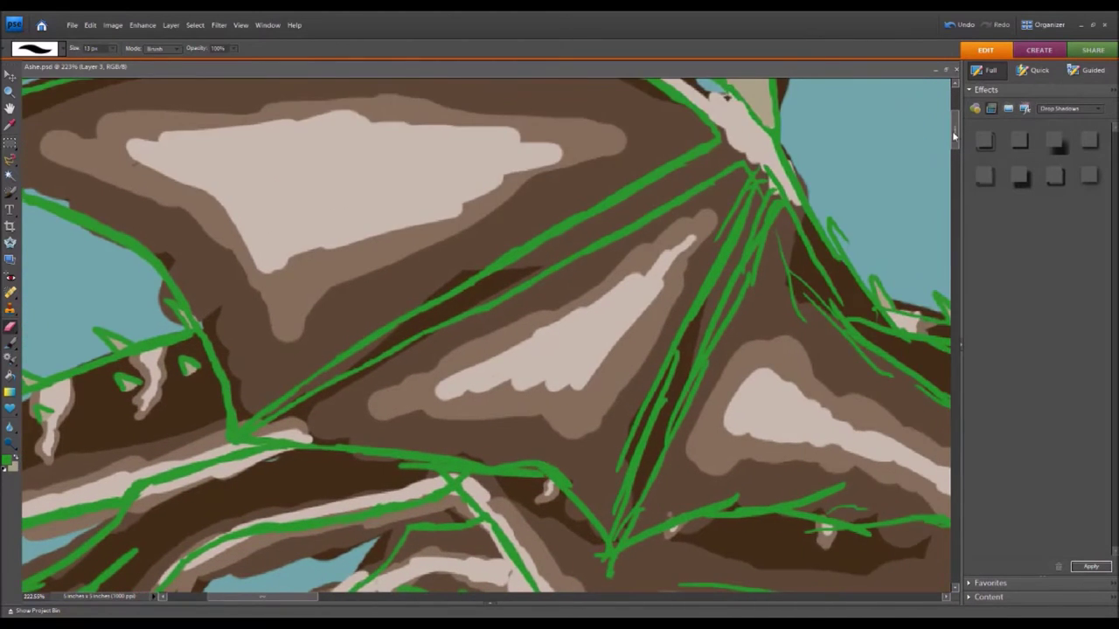
left_click_drag(957, 141, 956, 147)
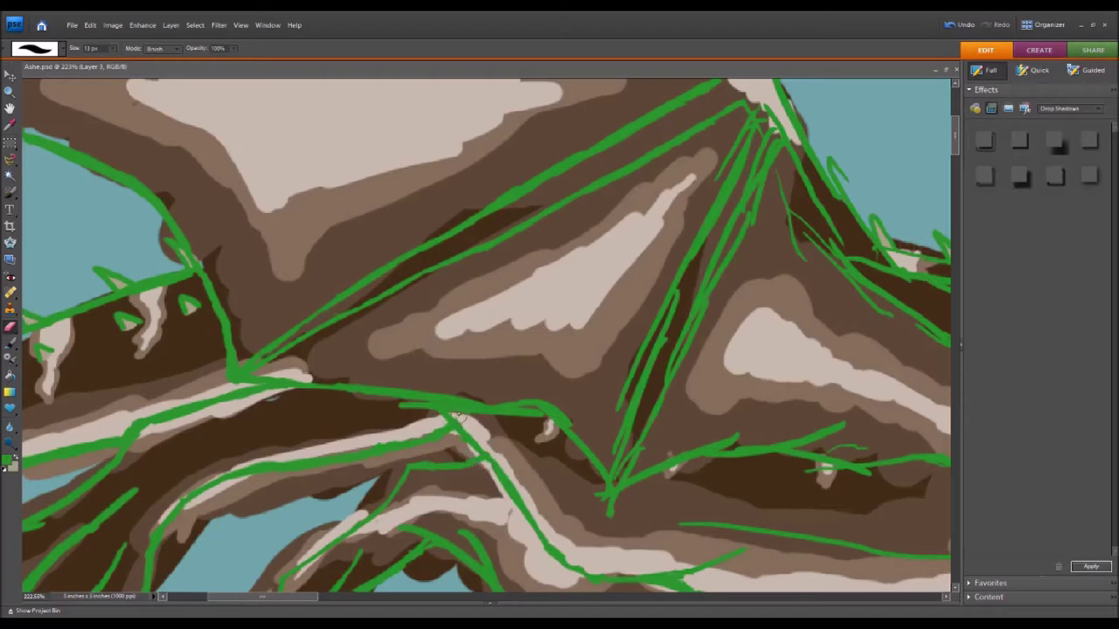
key("b")
mouse_move(310, 385)
left_mouse_down()
mouse_move(484, 402)
mouse_move(564, 442)
mouse_move(602, 490)
mouse_move(620, 495)
mouse_move(705, 463)
mouse_move(878, 477)
mouse_move(610, 469)
mouse_move(689, 466)
left_mouse_up()
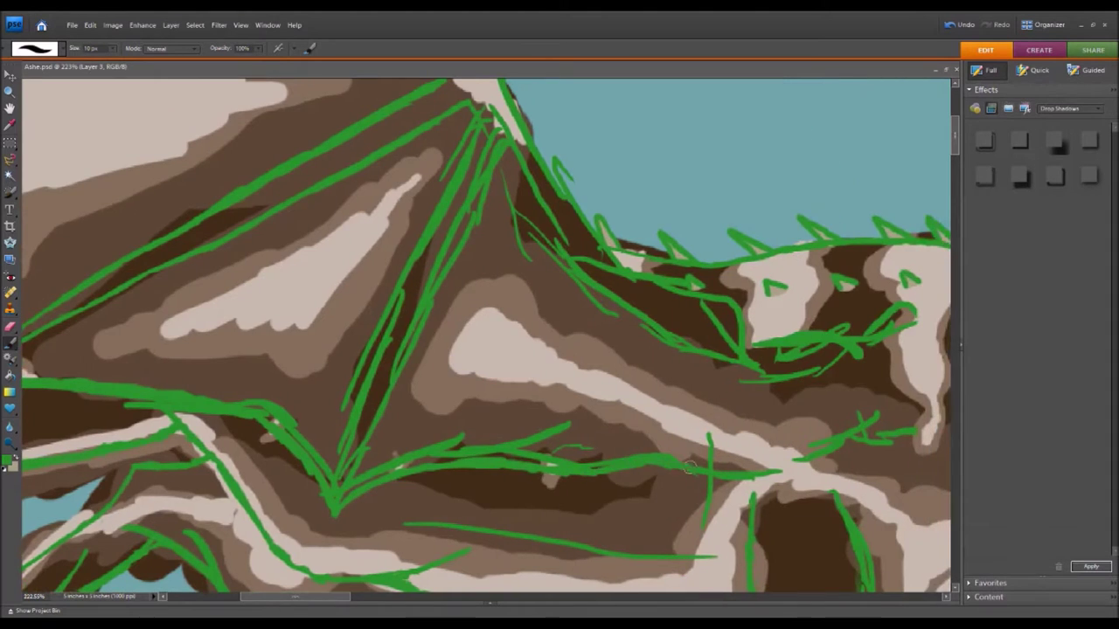
left_click_drag(332, 597, 369, 597)
left_click_drag(451, 473, 615, 417)
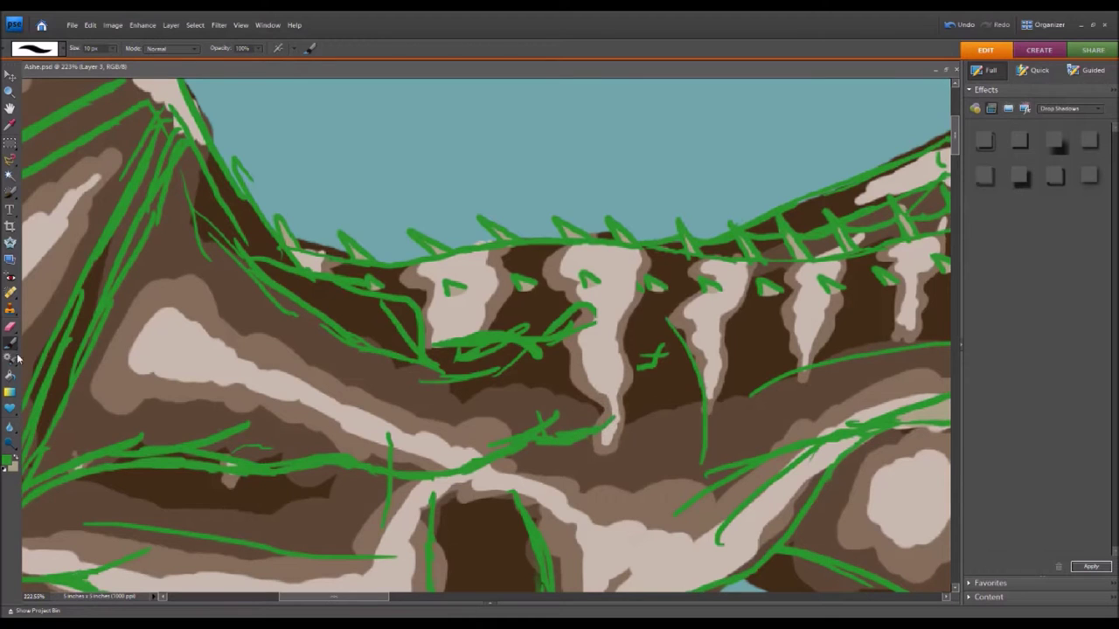
Step: Erase the doubled and stray sketch strokes along the wing's lower edge to leave one thin line up to the flank
key("e")
scroll(202, 359, "left", 7)
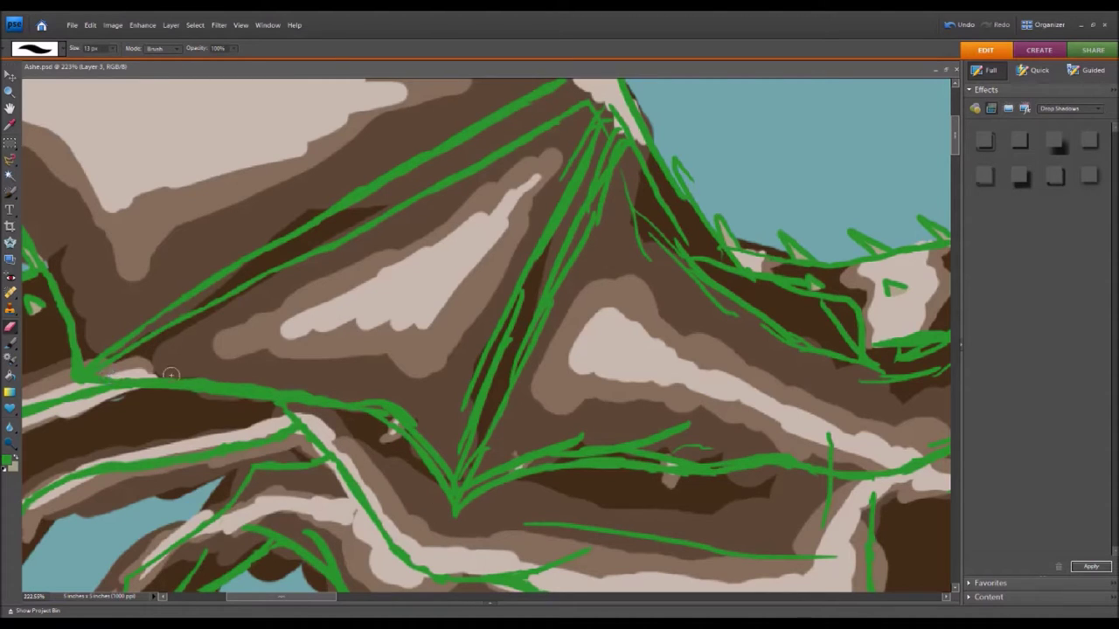
mouse_move(342, 389)
left_mouse_down()
mouse_move(386, 396)
mouse_move(430, 453)
left_mouse_up()
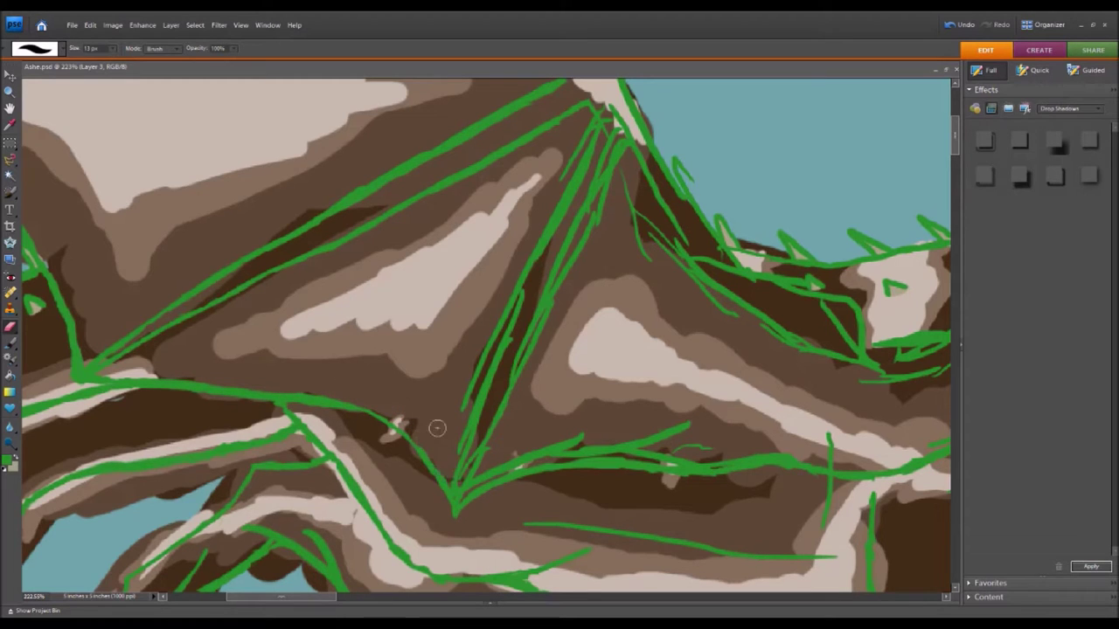
mouse_move(469, 487)
left_mouse_down()
mouse_move(505, 458)
mouse_move(605, 438)
mouse_move(618, 441)
mouse_move(562, 449)
mouse_move(651, 438)
mouse_move(702, 463)
left_mouse_up()
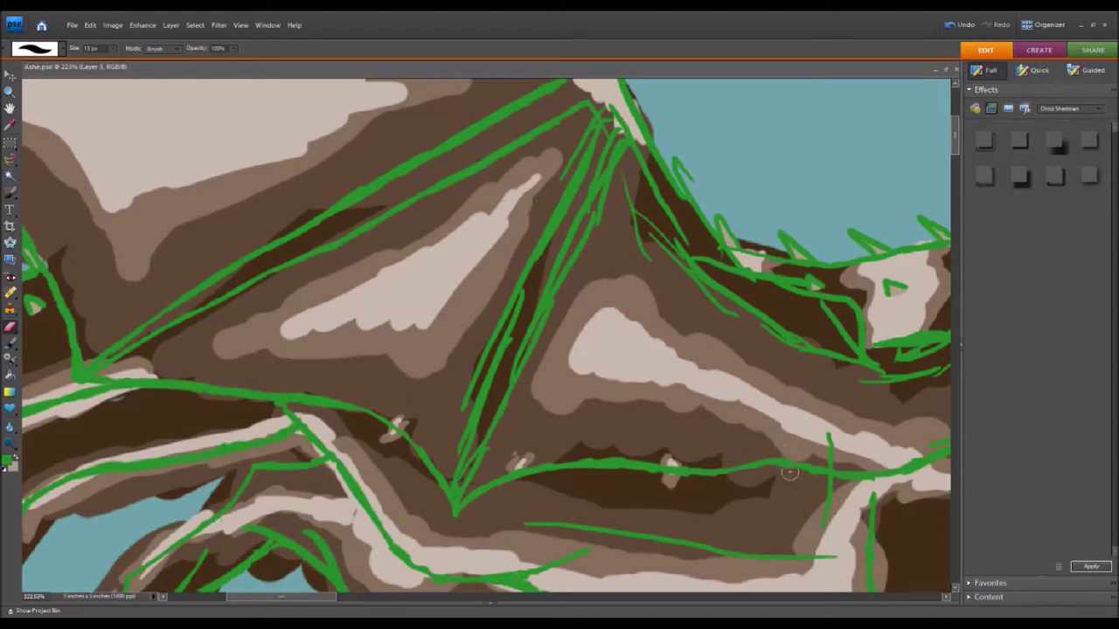
mouse_move(310, 597)
left_mouse_down()
mouse_move(344, 598)
mouse_move(302, 598)
left_mouse_up()
mouse_move(404, 416)
left_mouse_down()
mouse_move(289, 403)
mouse_move(294, 387)
mouse_move(275, 379)
mouse_move(243, 382)
mouse_move(435, 279)
mouse_move(310, 298)
mouse_move(256, 395)
mouse_move(289, 438)
mouse_move(232, 378)
mouse_move(168, 376)
left_mouse_up()
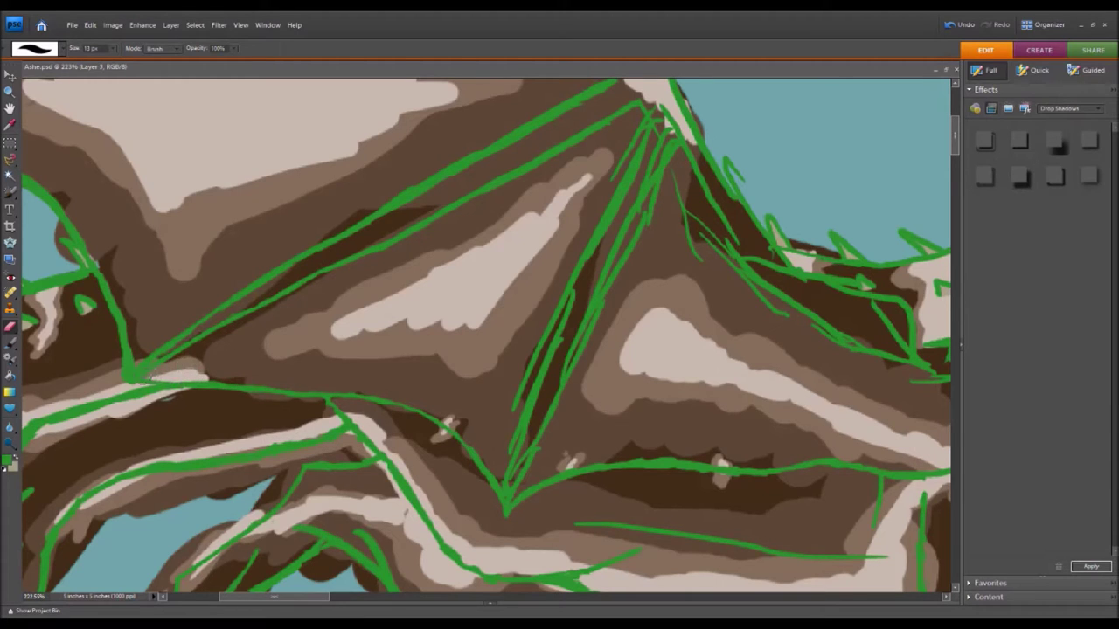
scroll(155, 438, "right", 5)
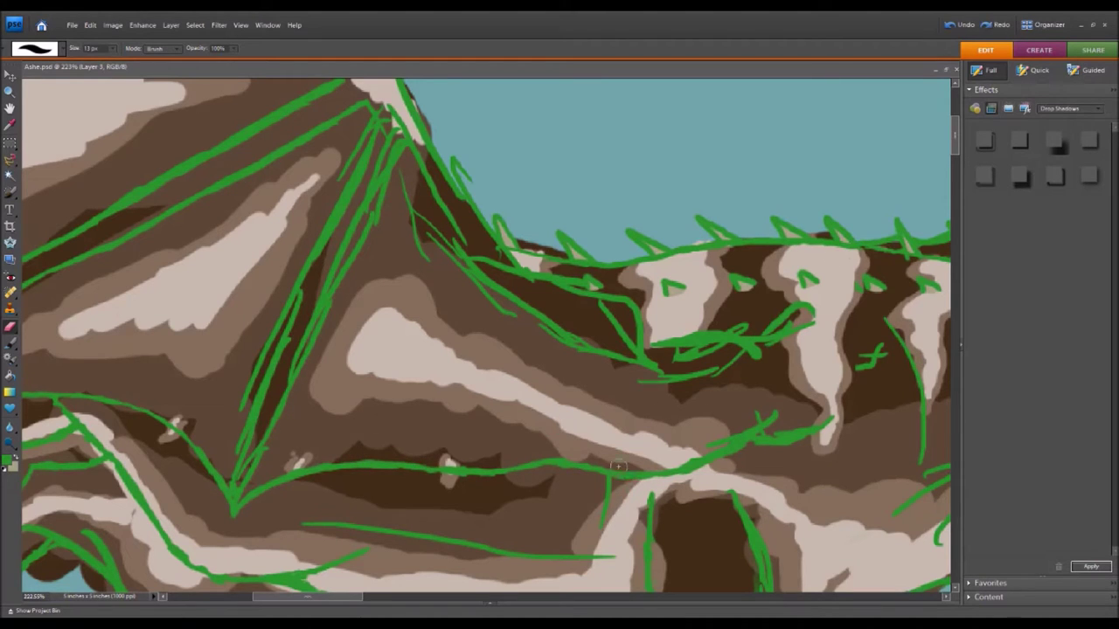
left_click_drag(752, 417, 772, 410)
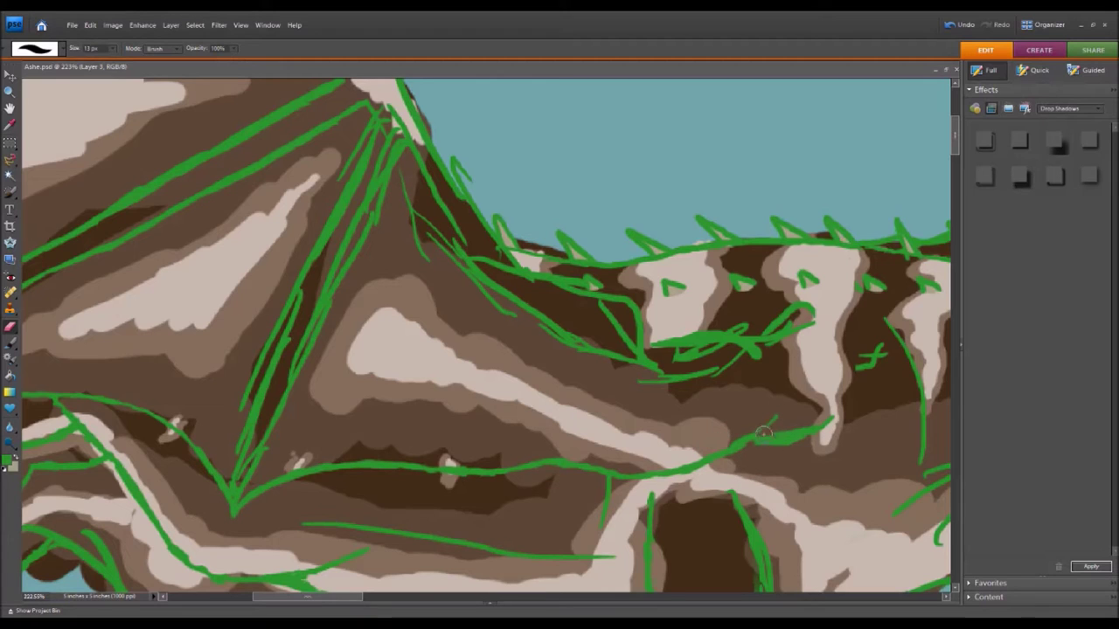
mouse_move(756, 444)
left_mouse_down()
mouse_move(806, 428)
mouse_move(796, 445)
mouse_move(811, 420)
left_mouse_up()
Step: Redraw the two sides of the steep wing finger between the rear membrane panels in green, trimming overlapping strokes
left_click_drag(348, 597, 344, 597)
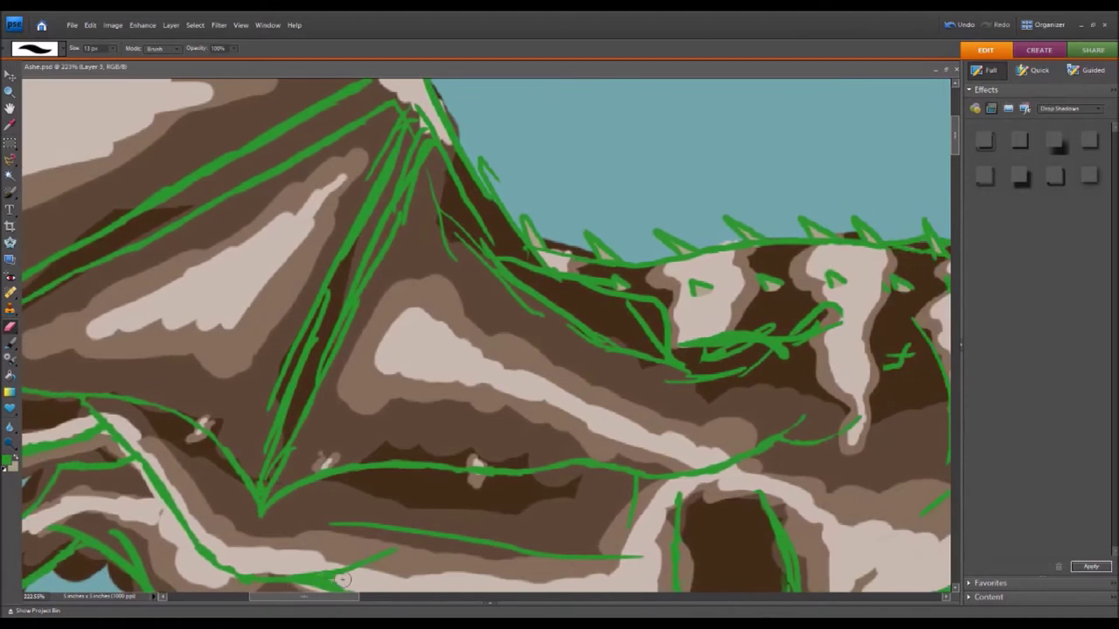
left_click(6, 345)
left_click_drag(281, 398, 342, 256)
mouse_move(274, 479)
left_mouse_down()
mouse_move(297, 392)
mouse_move(369, 249)
left_mouse_up()
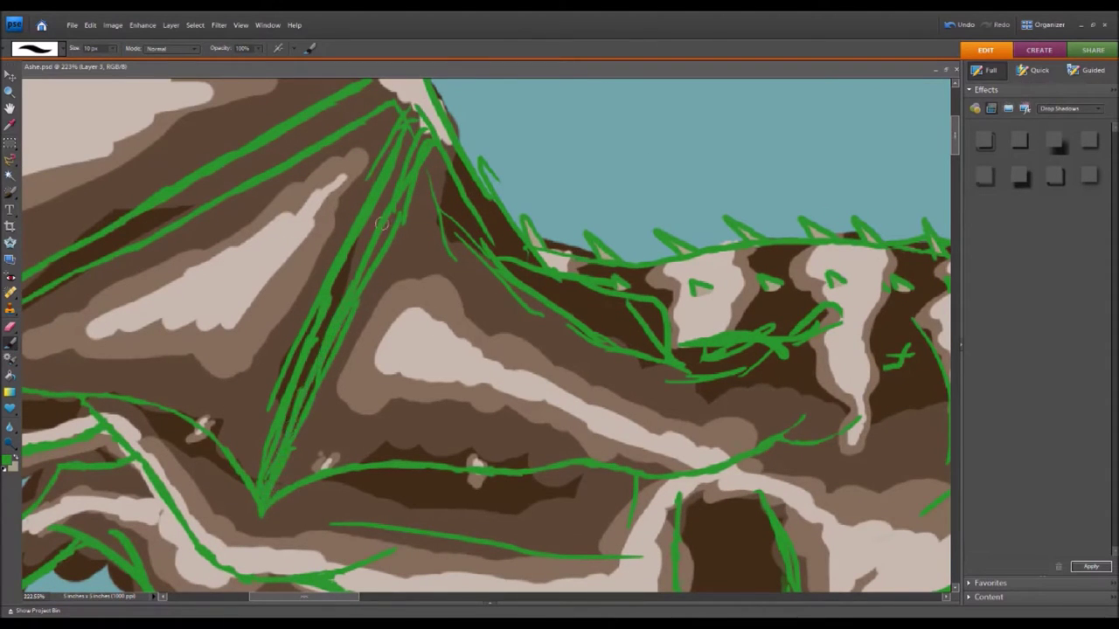
left_click(10, 327)
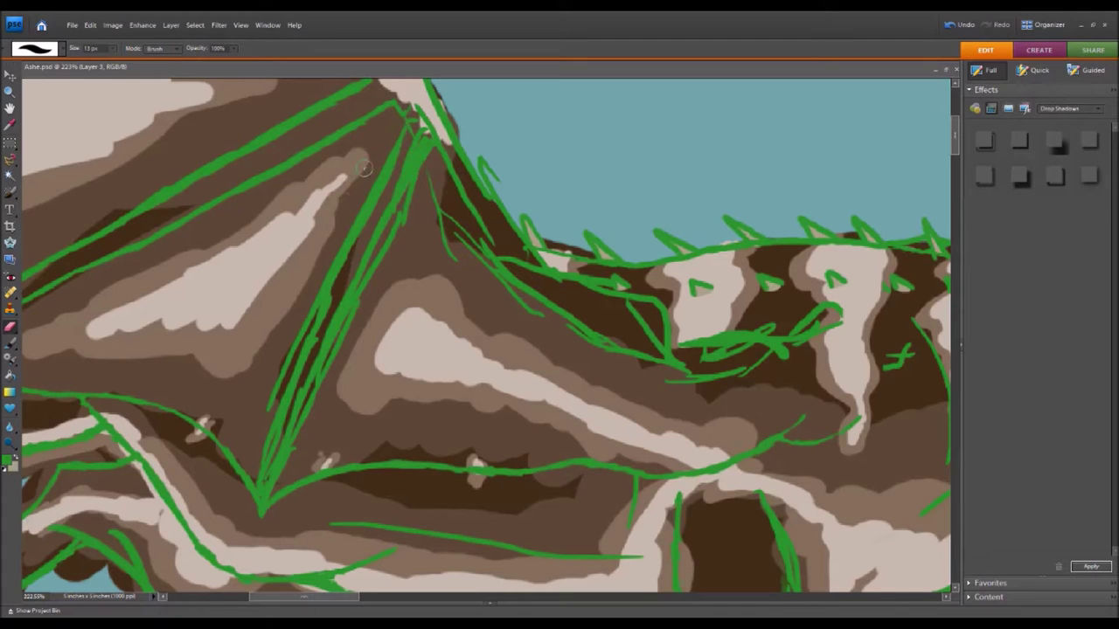
left_click(9, 343)
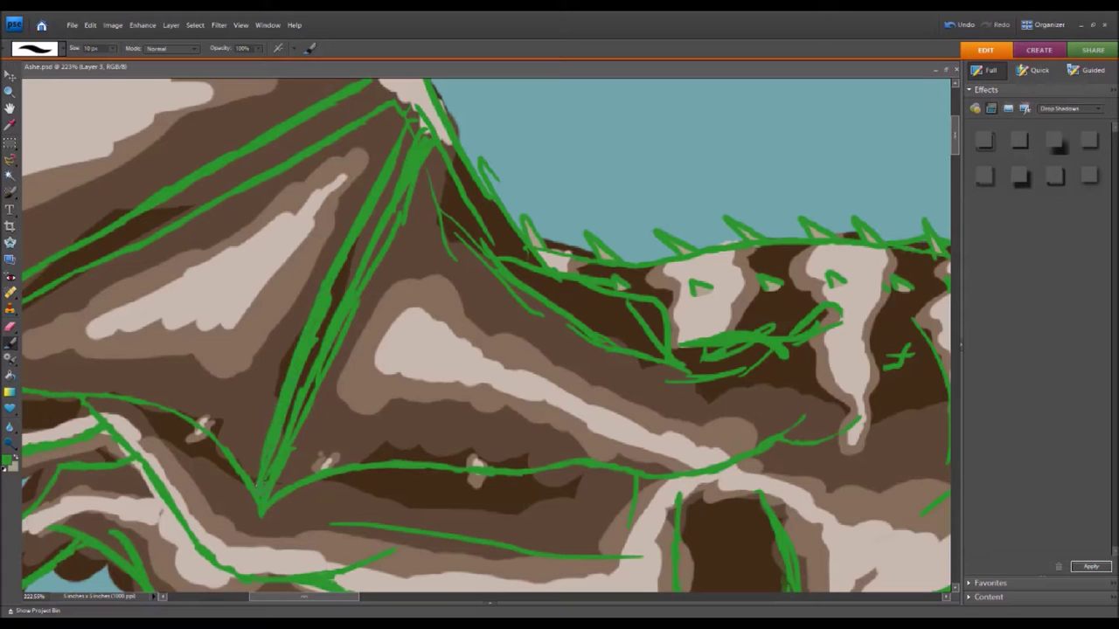
Step: Erase the extra strokes around the steep wing finger and wing joint, thinning the finger to two clean lines
key("e")
left_click_drag(412, 126, 410, 116)
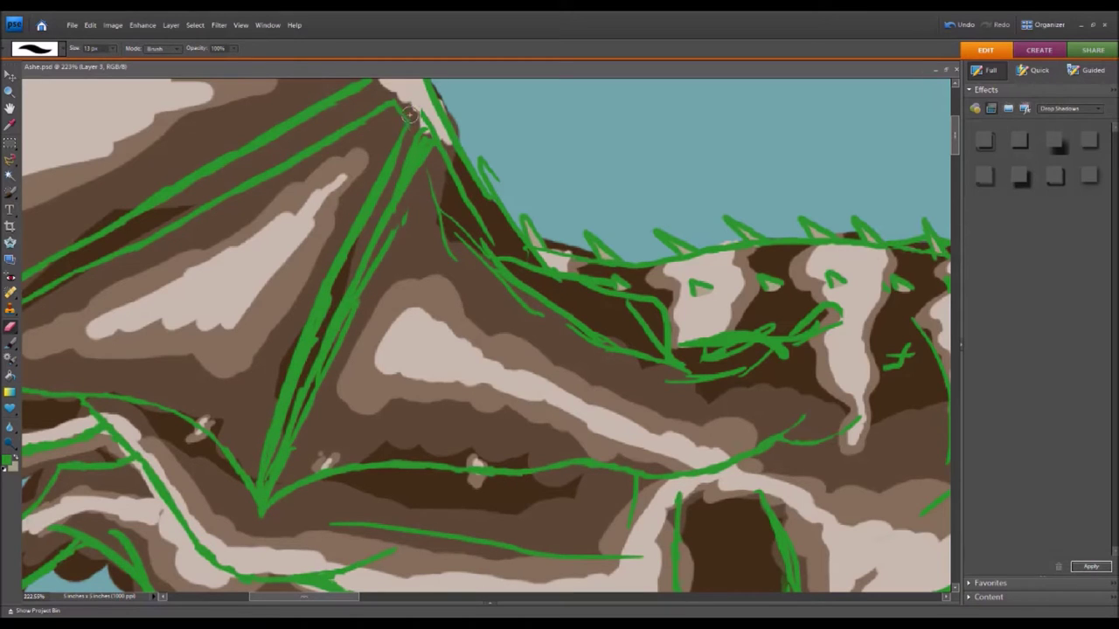
mouse_move(953, 143)
left_mouse_down()
mouse_move(953, 130)
mouse_move(952, 142)
left_mouse_up()
mouse_move(425, 175)
left_mouse_down()
mouse_move(430, 189)
mouse_move(402, 234)
left_mouse_up()
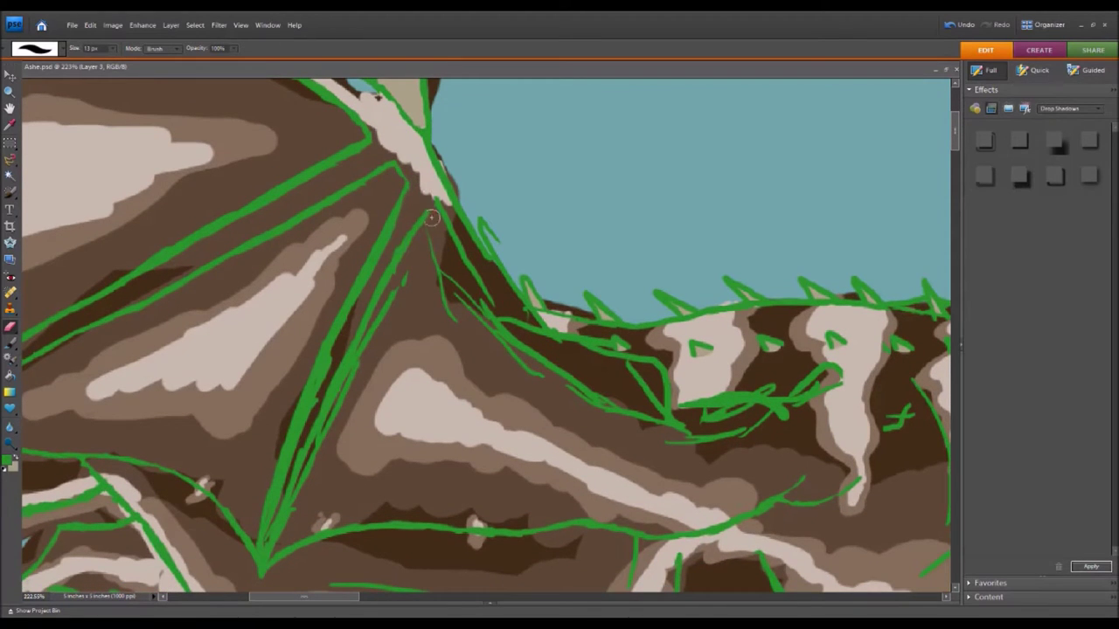
left_click_drag(429, 187, 498, 311)
mouse_move(413, 253)
left_mouse_down()
mouse_move(362, 347)
mouse_move(319, 472)
mouse_move(271, 549)
left_mouse_up()
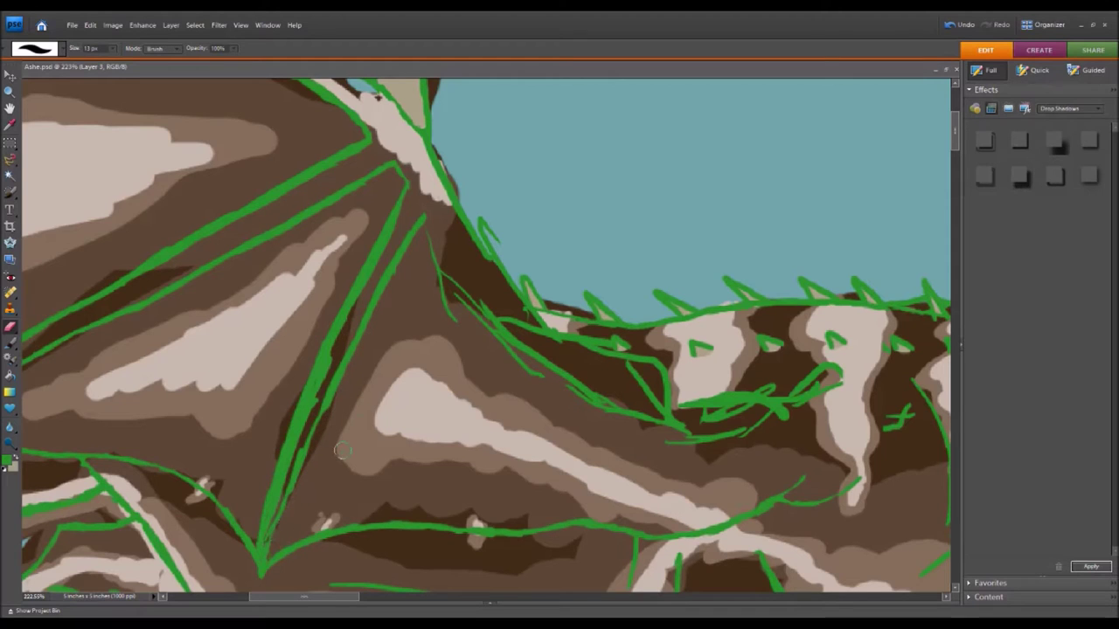
mouse_move(403, 214)
left_mouse_down()
mouse_move(329, 359)
mouse_move(341, 315)
mouse_move(270, 509)
mouse_move(264, 577)
left_mouse_up()
mouse_move(273, 489)
left_mouse_down()
mouse_move(271, 523)
mouse_move(292, 430)
left_mouse_up()
left_click_drag(420, 225, 332, 400)
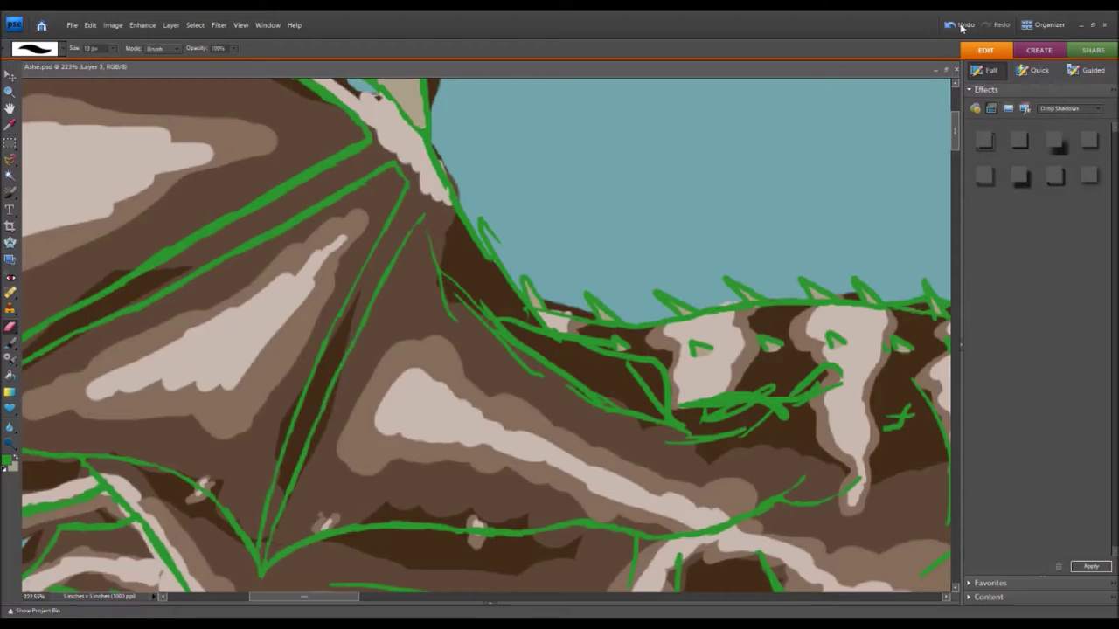
Step: Draw green contours for the wing membrane's edge below the joint and its attachment along the striped flank
key("b")
left_click_drag(426, 240, 490, 323)
left_click_drag(311, 597, 337, 597)
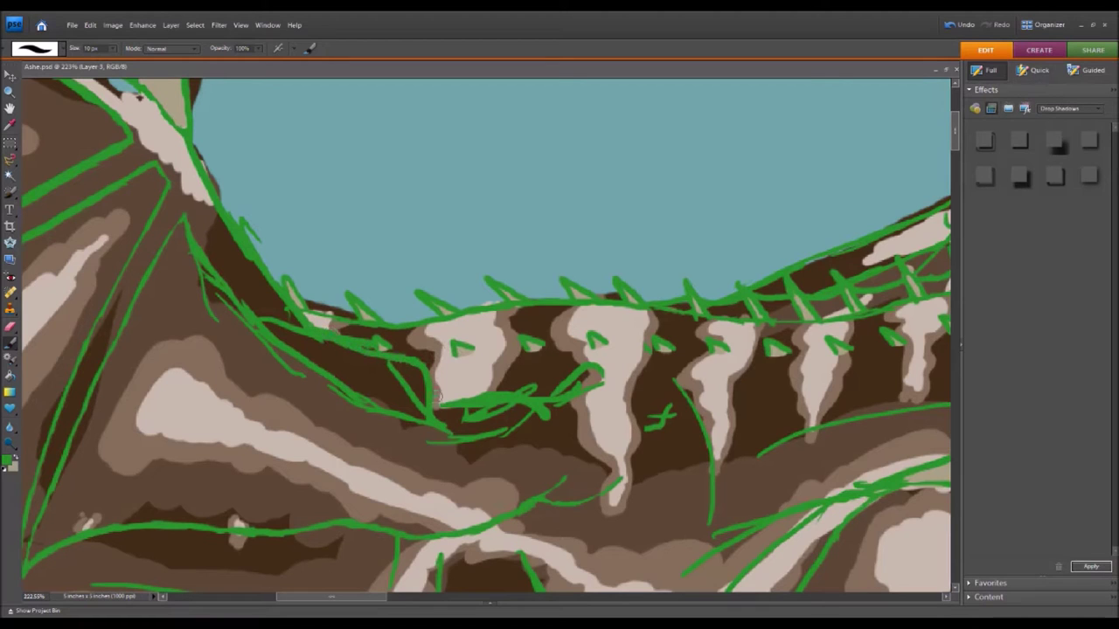
mouse_move(417, 368)
left_mouse_down()
mouse_move(520, 392)
mouse_move(599, 373)
mouse_move(626, 444)
mouse_move(617, 474)
left_mouse_up()
Step: Erase the X-shaped mark and scribbles on the striped flank, plus the stray spike nearest the wing joint
key("e")
left_click_drag(651, 409, 671, 427)
mouse_move(592, 394)
left_mouse_down()
mouse_move(531, 420)
mouse_move(494, 411)
mouse_move(533, 385)
mouse_move(509, 391)
left_mouse_up()
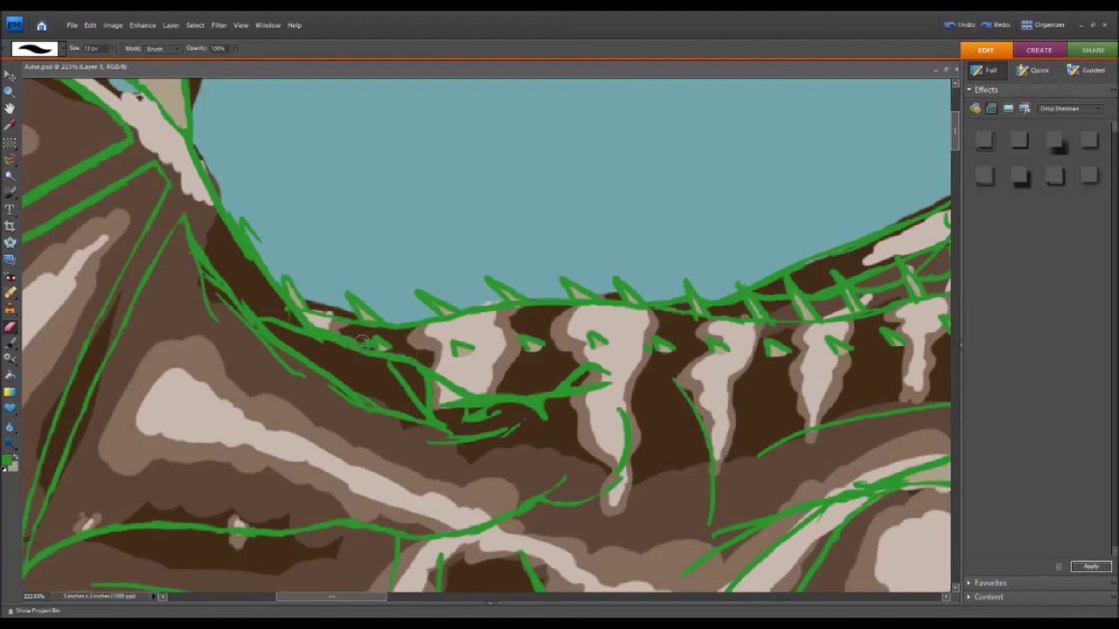
left_click_drag(366, 326, 368, 337)
mouse_move(257, 236)
left_mouse_down()
mouse_move(236, 220)
mouse_move(249, 224)
left_mouse_up()
left_click(951, 26)
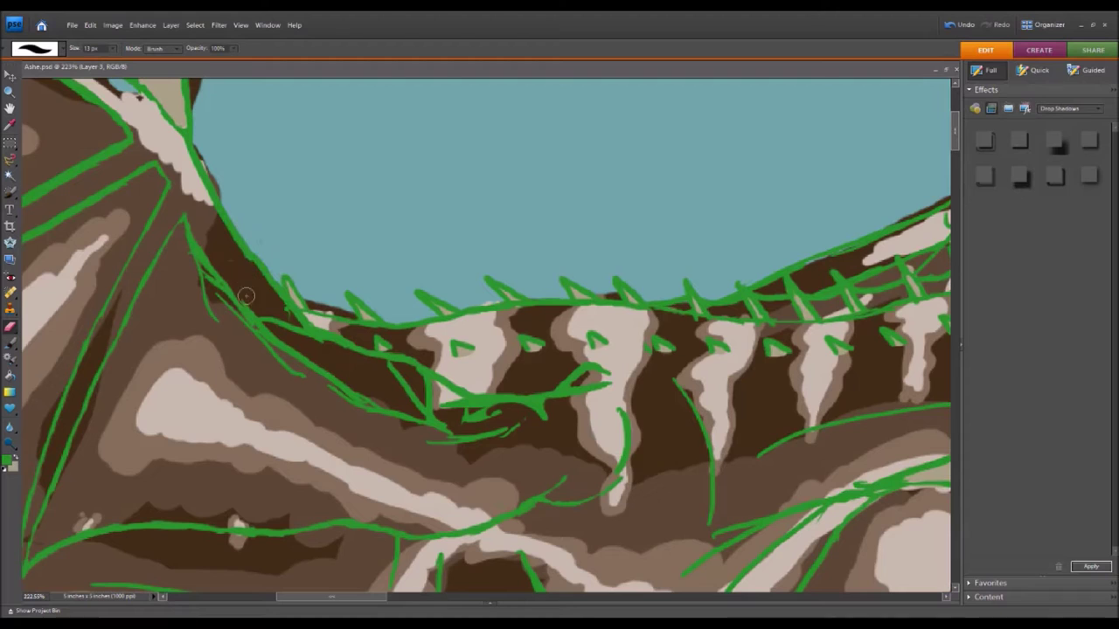
Step: Erase the doubled sketch strokes along the wing membrane's edge where it meets the dragon's back
left_click_drag(313, 338, 377, 375)
key("ctrl+z")
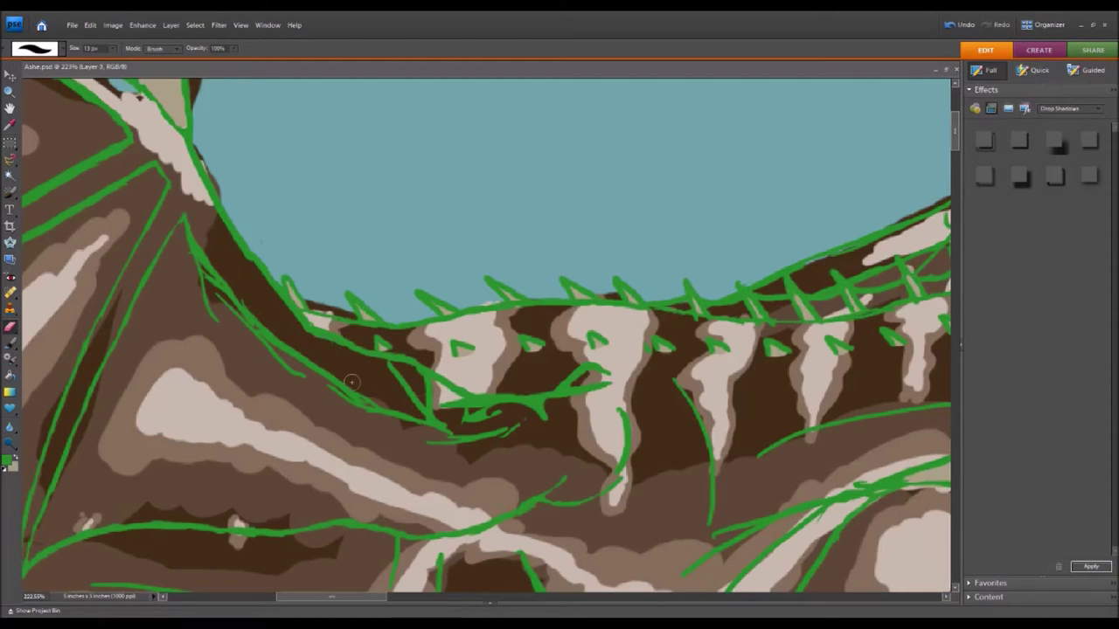
mouse_move(393, 371)
left_mouse_down()
mouse_move(408, 402)
mouse_move(427, 389)
mouse_move(420, 378)
mouse_move(437, 433)
left_mouse_up()
mouse_move(506, 413)
left_mouse_down()
mouse_move(458, 412)
mouse_move(480, 408)
mouse_move(461, 417)
mouse_move(525, 425)
mouse_move(407, 420)
mouse_move(271, 353)
mouse_move(210, 310)
mouse_move(219, 290)
mouse_move(253, 333)
left_mouse_up()
left_click(962, 26)
Step: Redraw the membrane's edge from the wing joint down to the flank and add short curved contour strokes beside it
key("b")
mouse_move(211, 271)
left_mouse_down()
mouse_move(253, 324)
mouse_move(315, 365)
mouse_move(515, 445)
left_mouse_up()
left_click_drag(423, 426, 442, 444)
left_click_drag(574, 430, 603, 413)
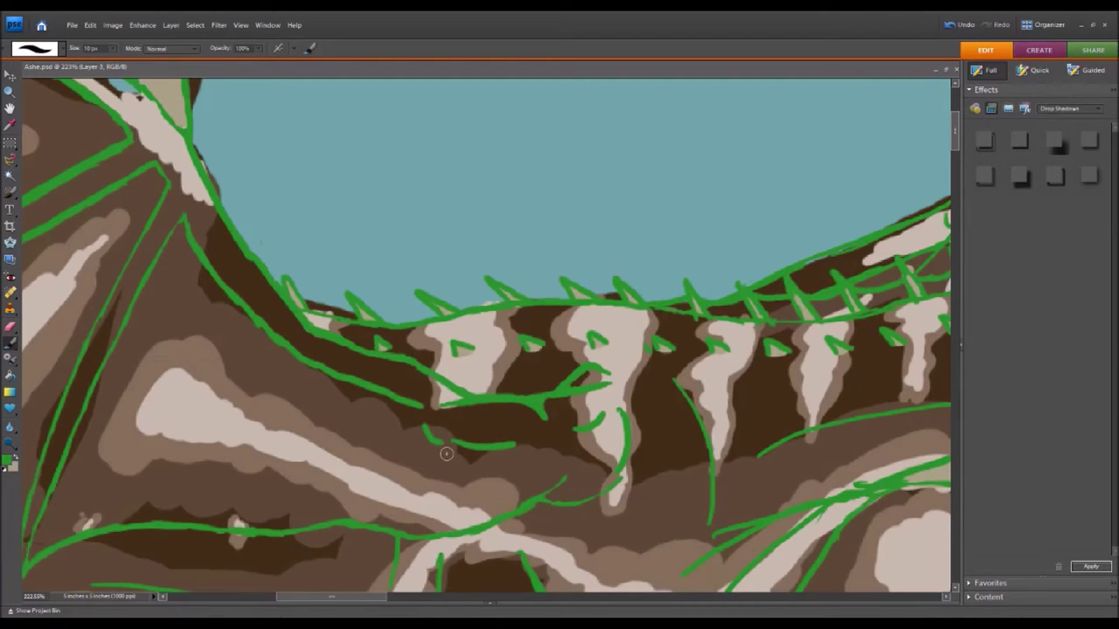
Step: Erase the stray line ends around the front wing's arm below the dragon's striped chest
key("e")
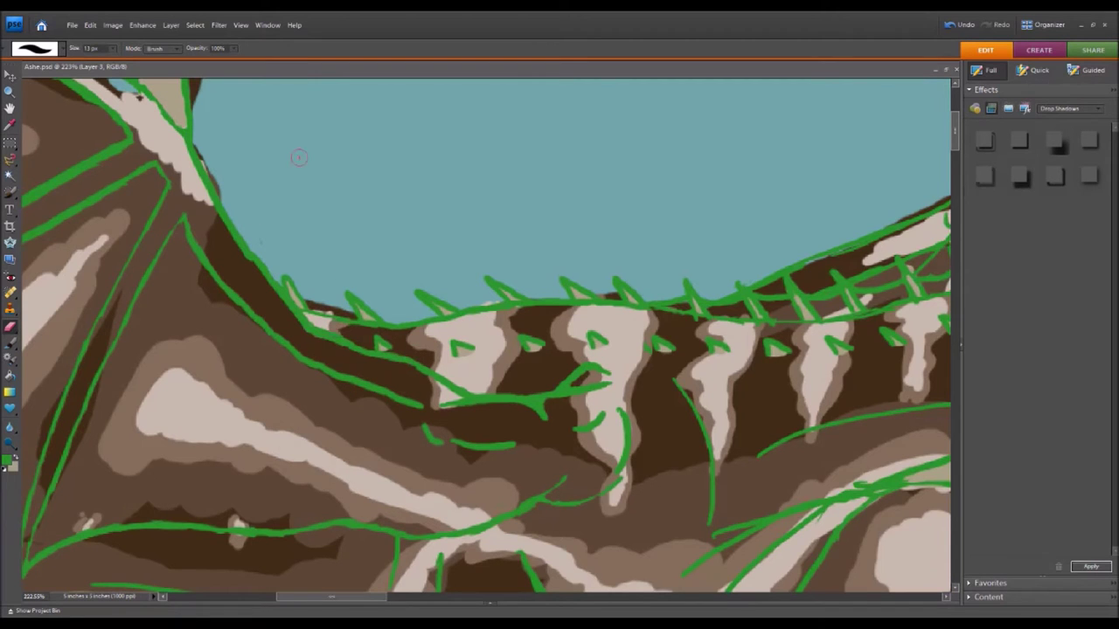
scroll(1061, 508, "down", 5)
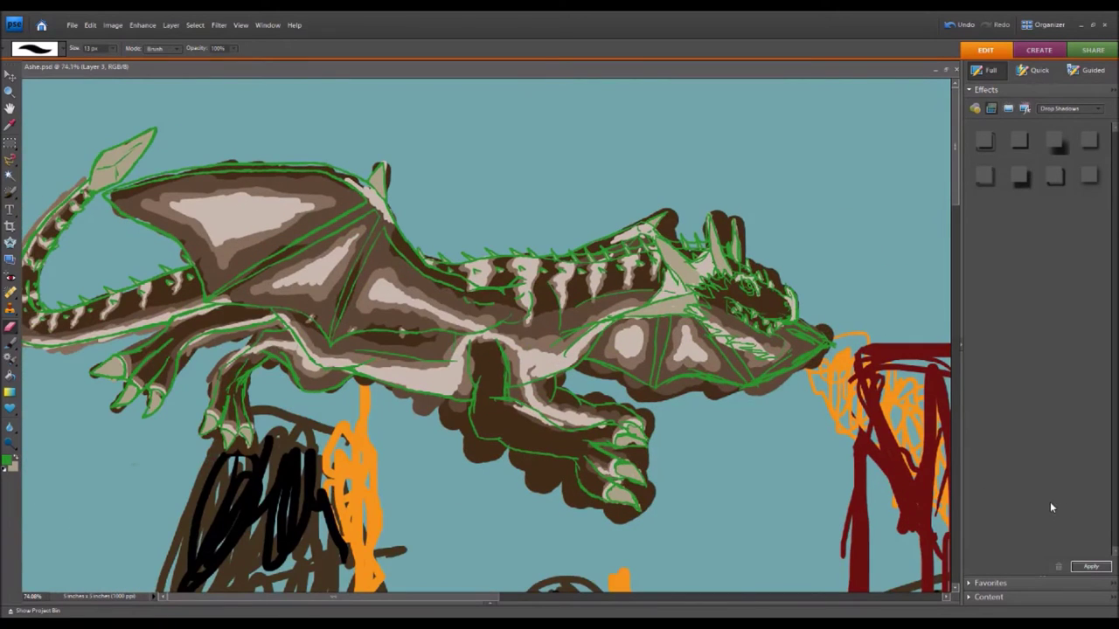
scroll(1051, 507, "up", 6)
left_click_drag(689, 220, 190, 387)
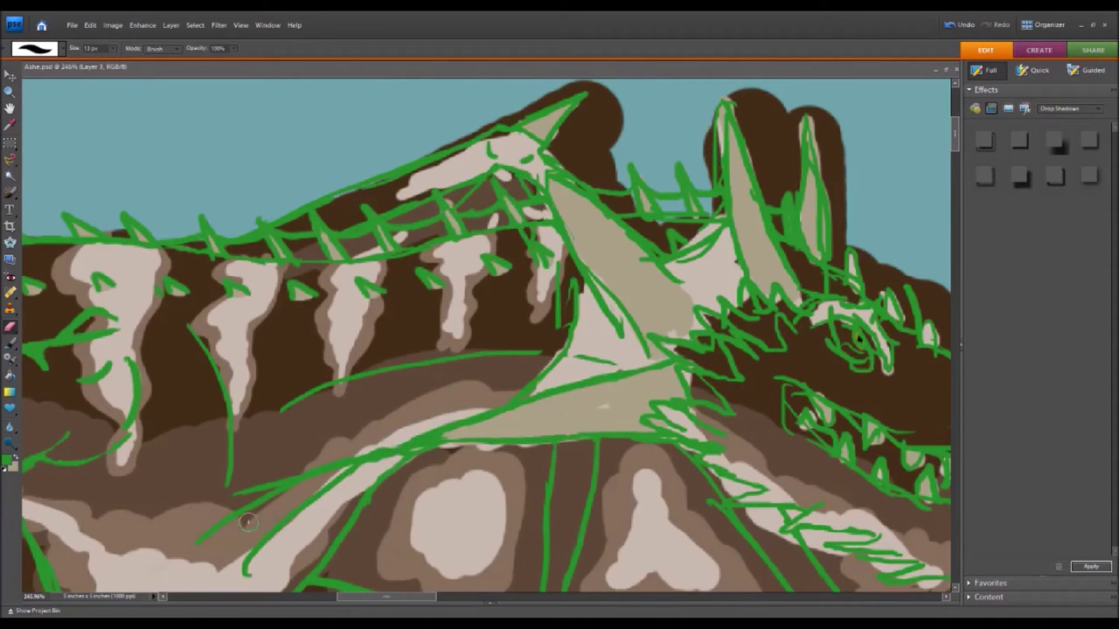
left_click_drag(245, 562, 242, 575)
mouse_move(424, 455)
left_mouse_down()
mouse_move(372, 459)
mouse_move(400, 444)
mouse_move(388, 456)
left_mouse_up()
Step: Draw five short curved green strokes between the lower chest contour and the front wing's arm
key("b")
left_click(974, 24)
left_click_drag(322, 412, 342, 456)
left_click_drag(366, 399, 387, 434)
left_click_drag(422, 384, 431, 432)
left_click_drag(479, 375, 478, 412)
mouse_move(568, 320)
left_mouse_down()
mouse_move(582, 264)
mouse_move(579, 326)
mouse_move(528, 400)
left_mouse_up()
Step: Erase the doubled strokes along the back edge of the pale area at the base of the neck
left_click(9, 327)
mouse_move(568, 278)
left_mouse_down()
mouse_move(555, 299)
mouse_move(572, 302)
mouse_move(530, 380)
left_mouse_up()
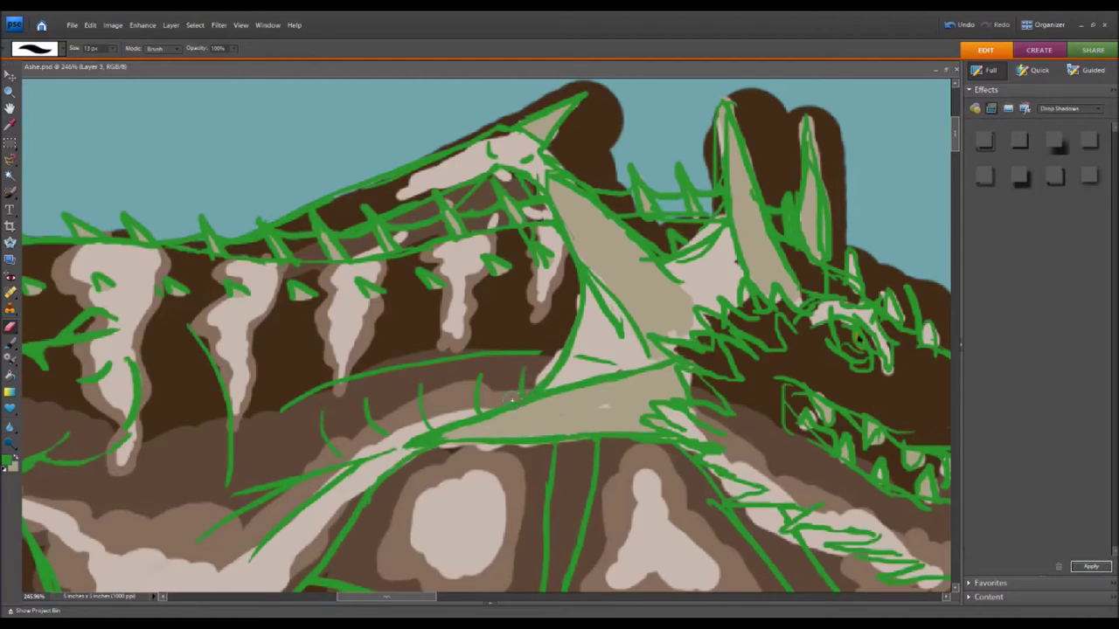
mouse_move(559, 339)
left_mouse_down()
mouse_move(612, 320)
mouse_move(601, 300)
mouse_move(594, 325)
left_mouse_up()
Step: Redraw the outline of the long beige shape behind the head in green and erase its old sketch lines
key("b")
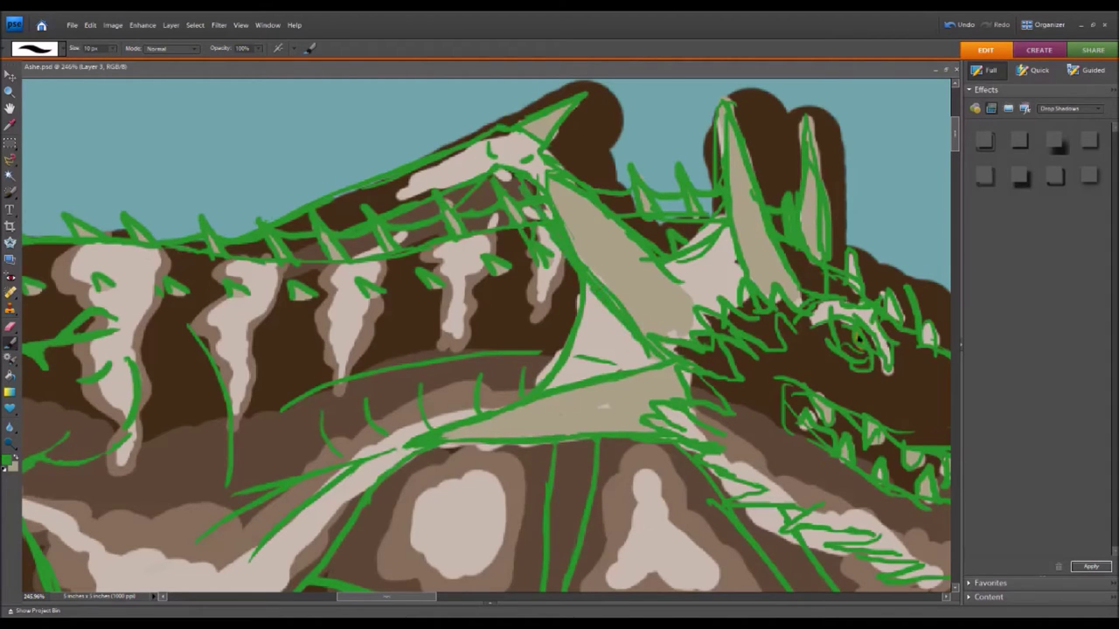
left_click_drag(524, 164, 694, 294)
key("e")
mouse_move(553, 194)
left_mouse_down()
mouse_move(628, 312)
mouse_move(572, 235)
mouse_move(646, 354)
left_mouse_up()
mouse_move(569, 243)
left_mouse_down()
mouse_move(542, 188)
mouse_move(548, 175)
mouse_move(684, 299)
left_mouse_up()
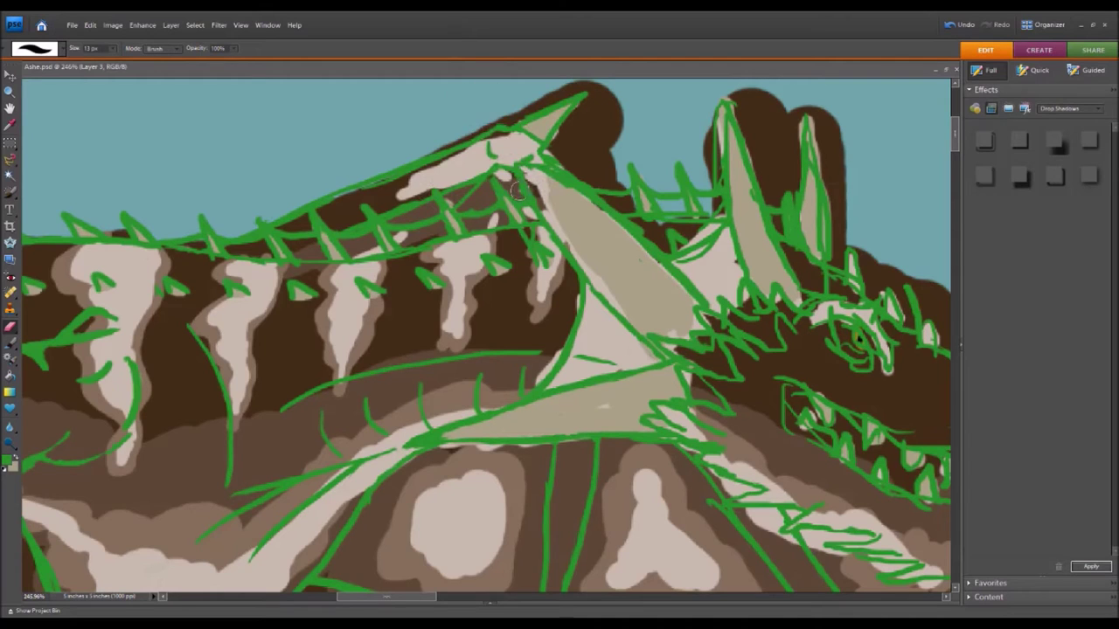
Step: Redraw the rear edge of the tall head horn in green and erase its old sketch line
key("b")
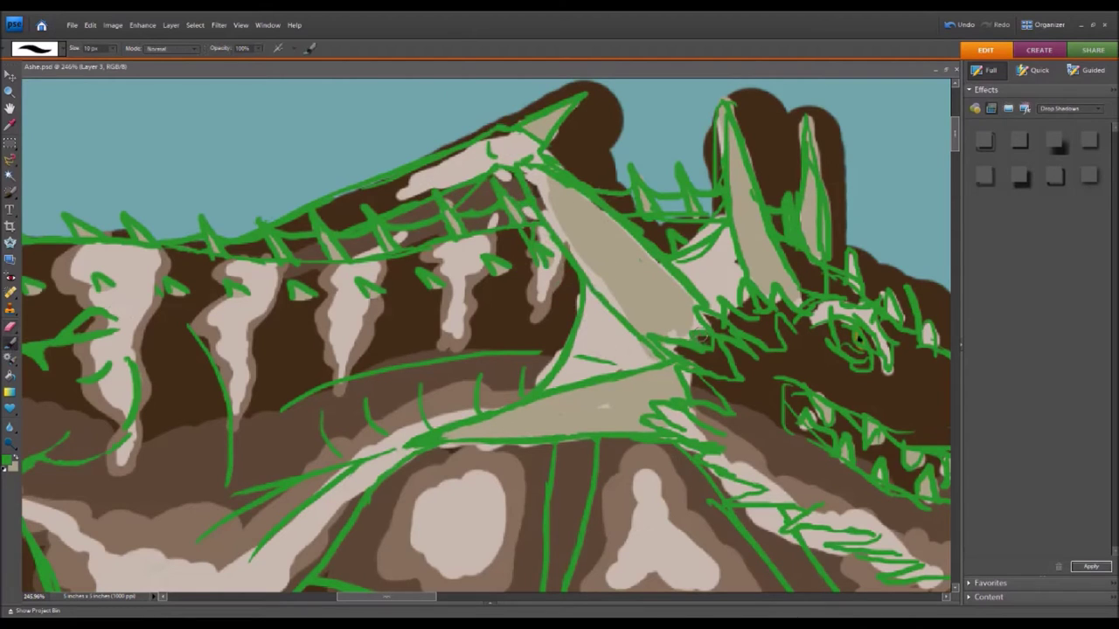
left_click_drag(371, 597, 395, 598)
left_click_drag(954, 132, 954, 127)
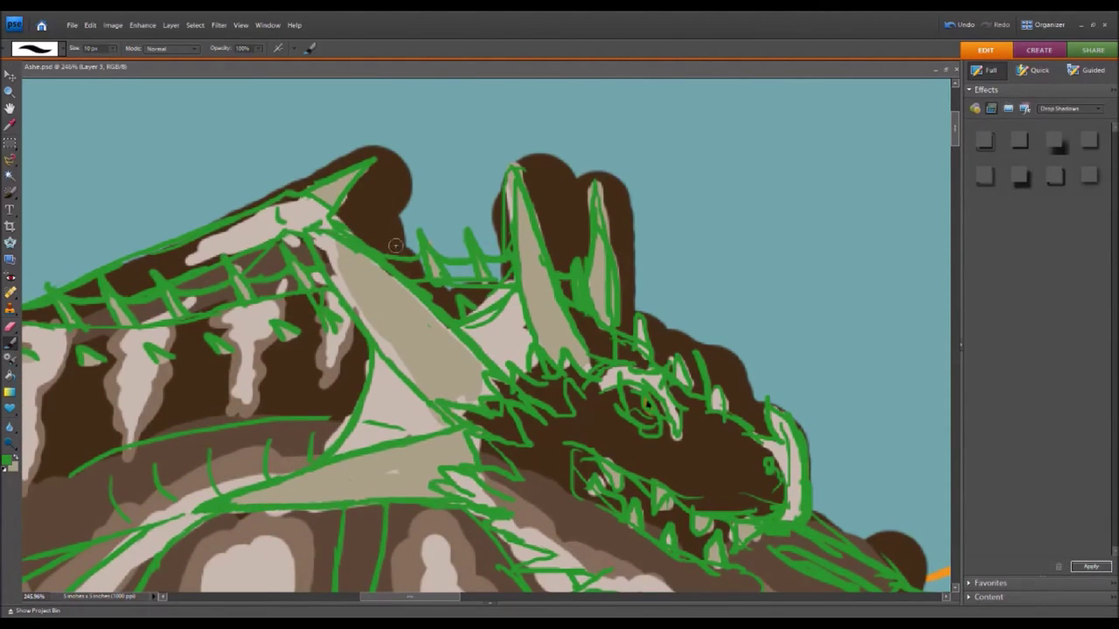
key("e")
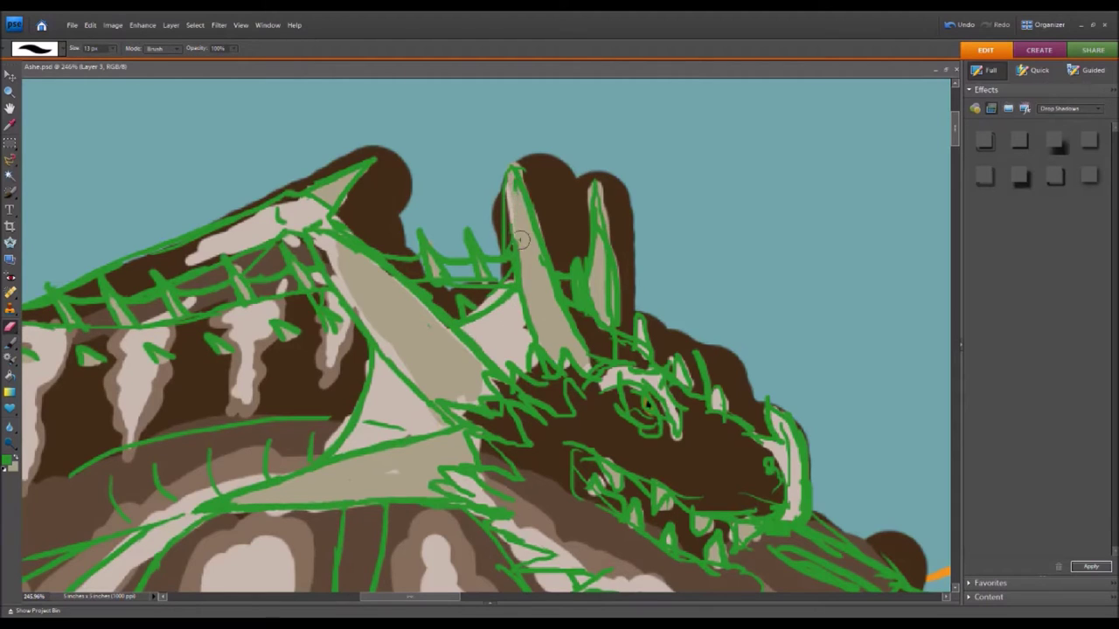
key("b")
left_click_drag(512, 172, 507, 248)
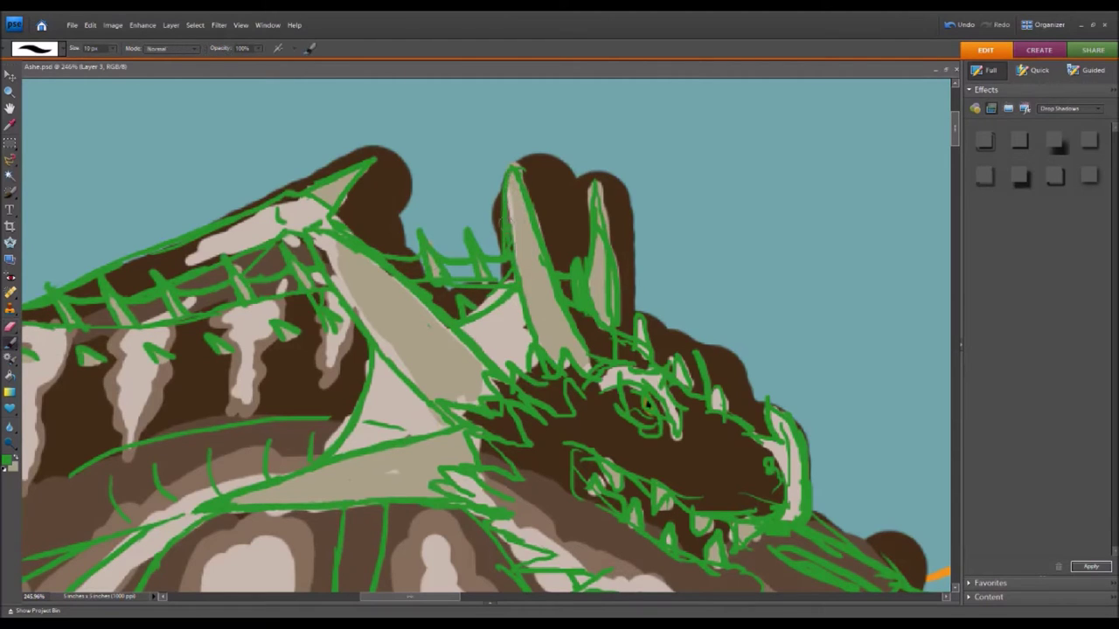
key("e")
left_click_drag(507, 250, 492, 216)
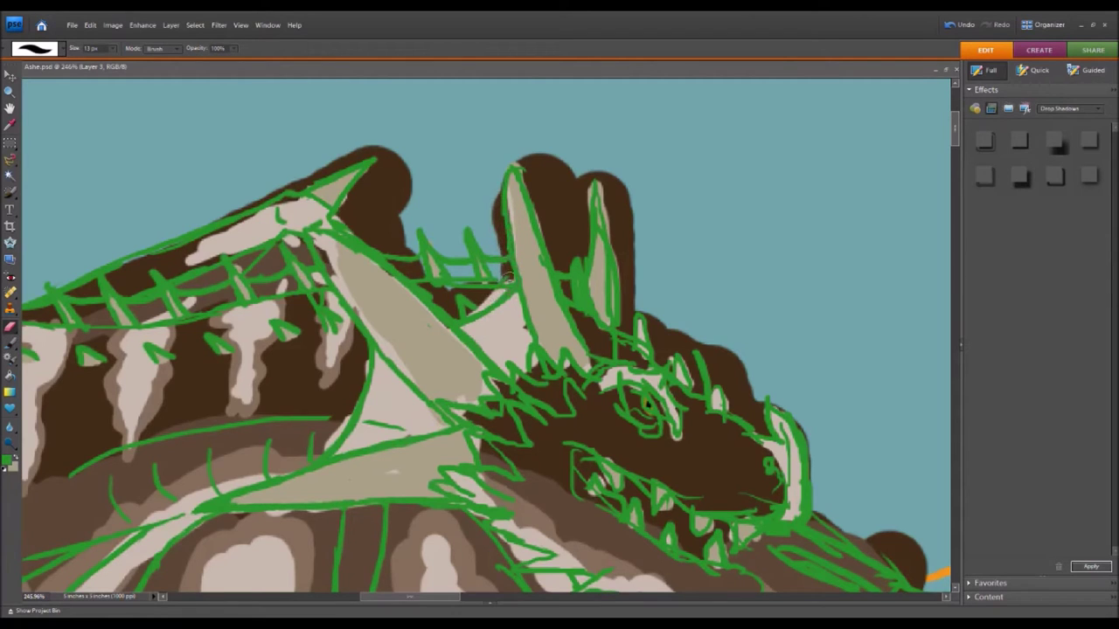
Step: Redraw the line beneath the neck spikes up to the tall horn and the brow line at the second horn's base
key("b")
left_click_drag(415, 599, 380, 599)
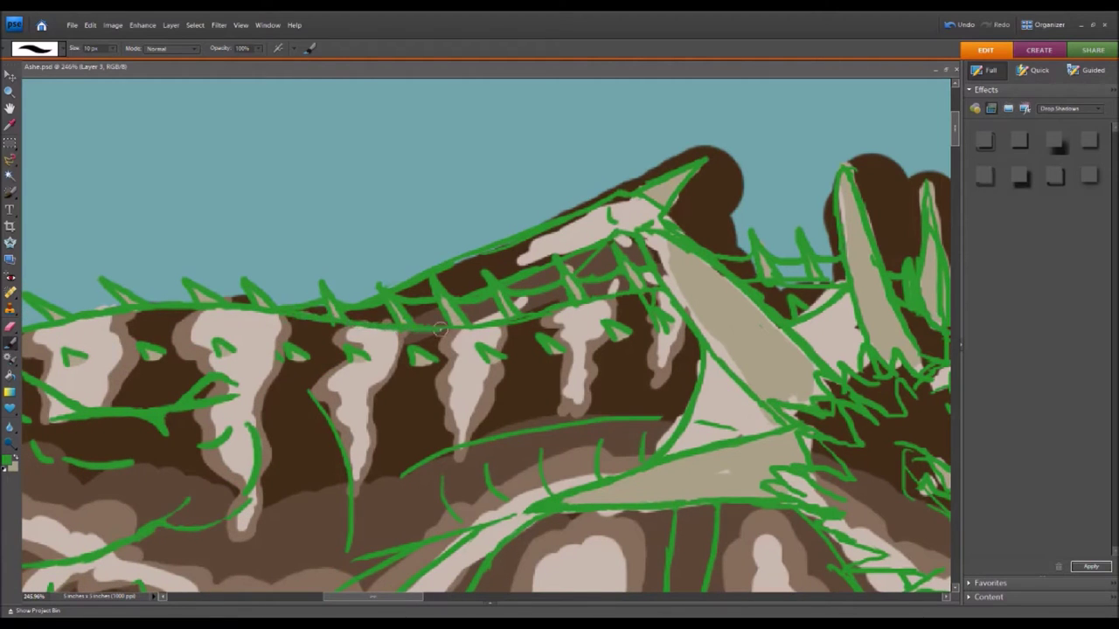
left_click_drag(547, 314, 661, 291)
left_click_drag(814, 283, 846, 283)
left_click_drag(376, 597, 408, 598)
left_click_drag(626, 313, 706, 365)
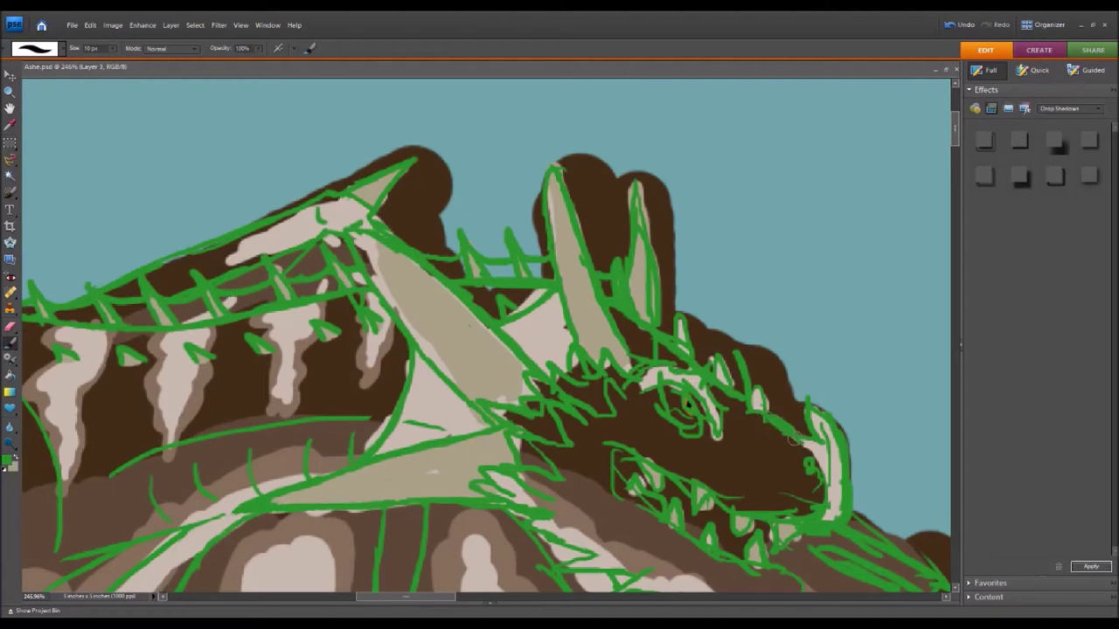
Step: Erase the stray strokes at the brow near the eye and the rough lines inside the pale snout tip
scroll(737, 458, "right", 2)
scroll(737, 458, "down", 2)
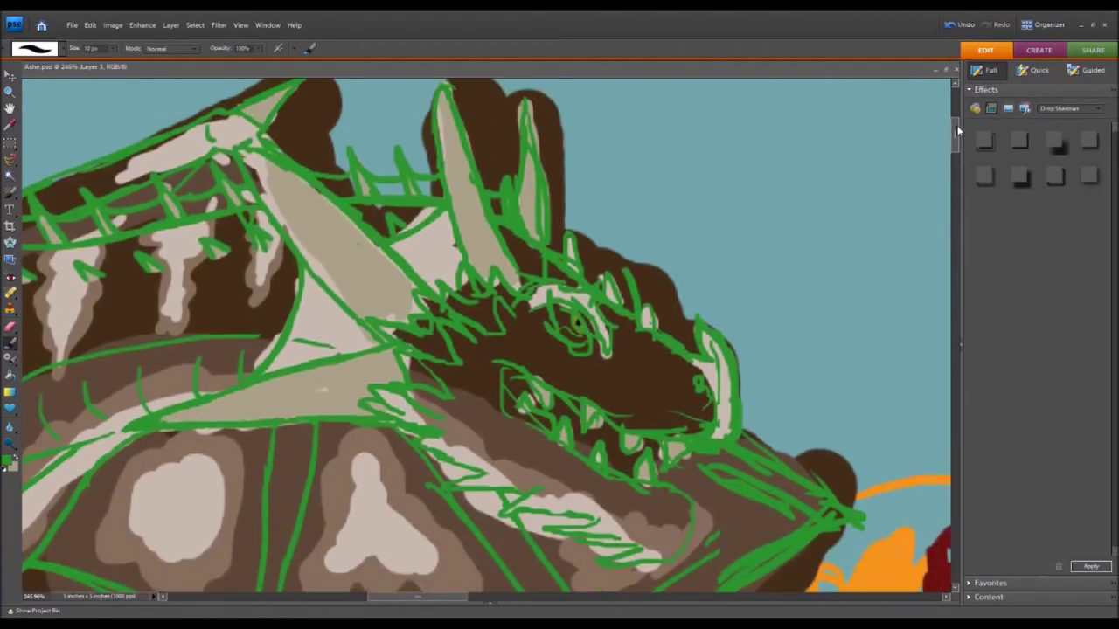
key("e")
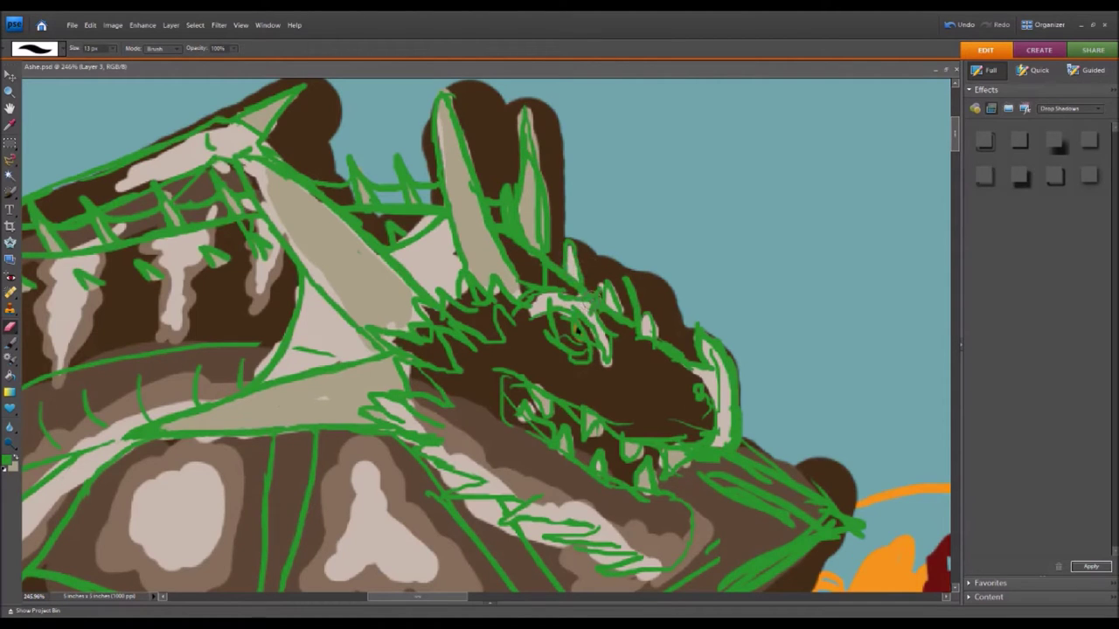
left_click(11, 342)
left_click(11, 328)
left_click_drag(529, 304, 540, 297)
left_click(11, 342)
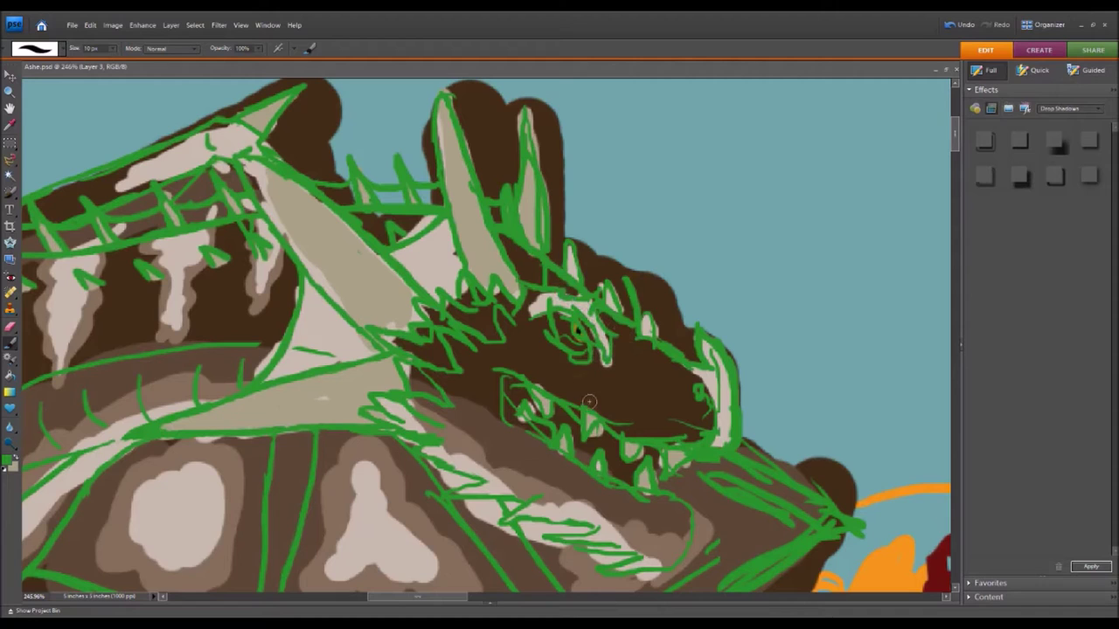
left_click(11, 327)
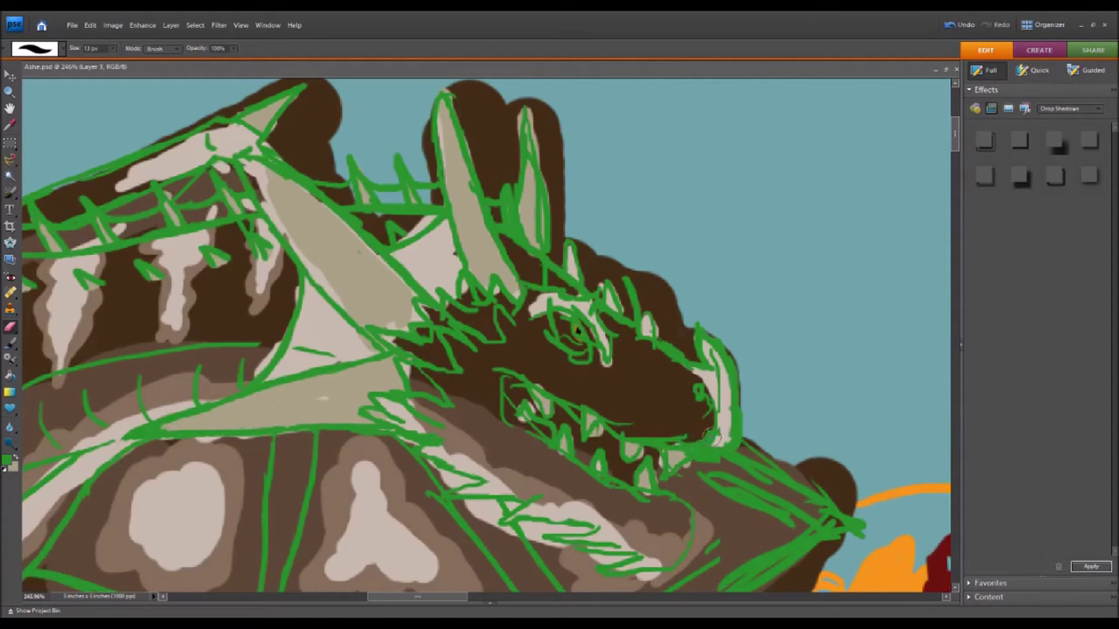
mouse_move(705, 402)
left_mouse_down()
mouse_move(710, 439)
mouse_move(725, 400)
mouse_move(721, 434)
mouse_move(727, 423)
mouse_move(710, 349)
left_mouse_up()
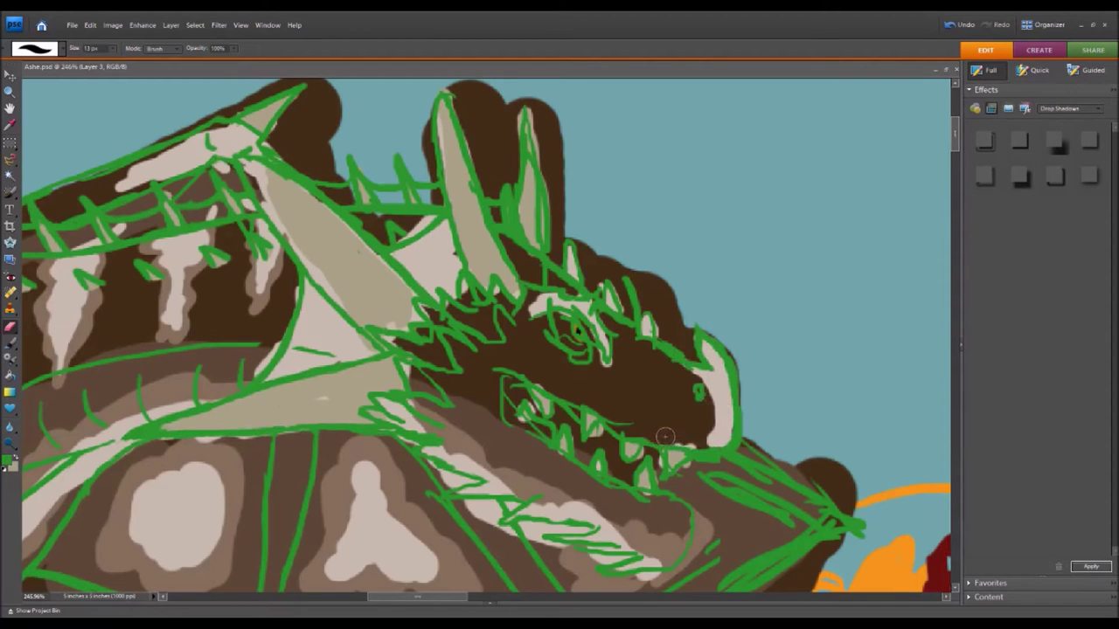
Step: Draw short strokes behind the mouth corner and clean green contours for the jaw and chin
key("b")
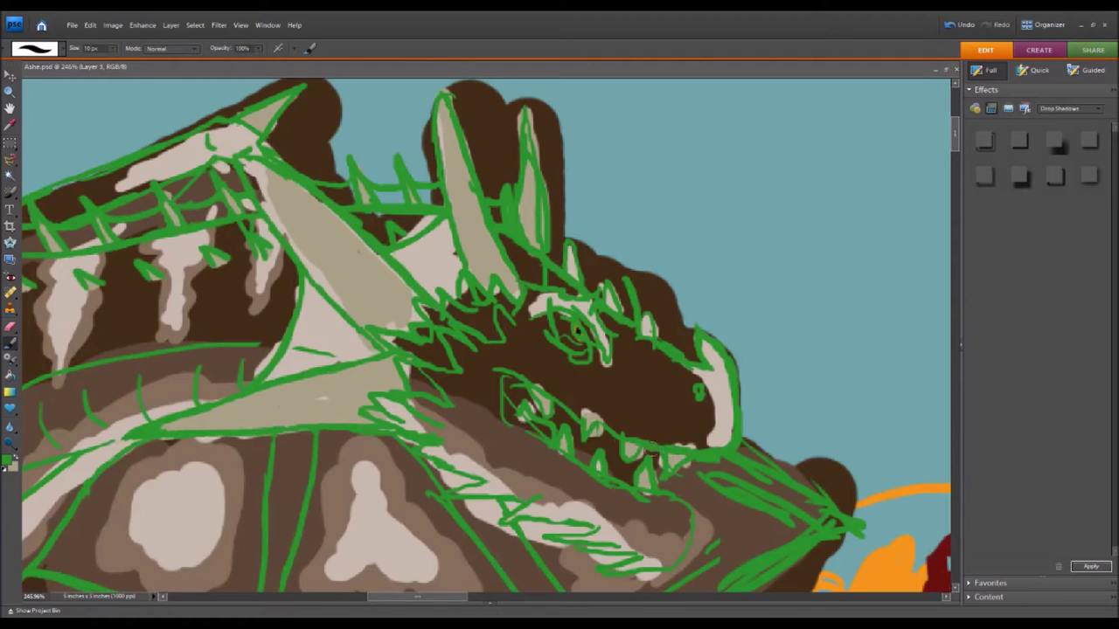
left_click_drag(479, 375, 486, 404)
left_click_drag(483, 414, 494, 437)
mouse_move(500, 384)
left_mouse_down()
mouse_move(507, 422)
mouse_move(562, 451)
left_mouse_up()
left_click_drag(666, 495, 687, 529)
Step: Erase the rough teeth and stray lines around the mouth and draw small pointed green teeth along both jaws
key("e")
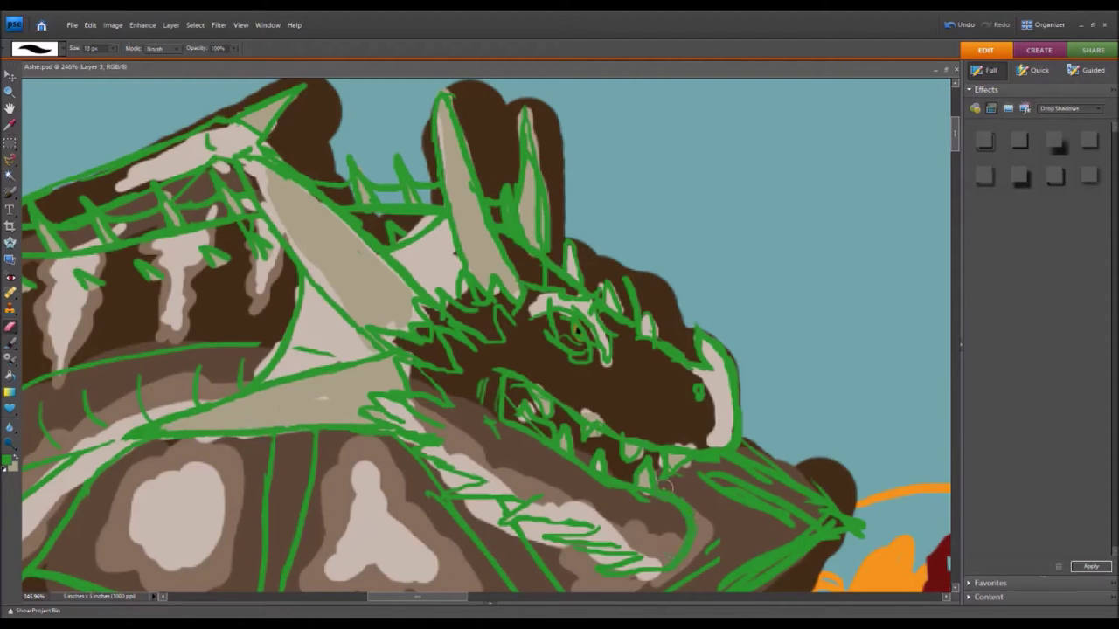
left_click_drag(648, 509, 608, 492)
mouse_move(515, 399)
left_mouse_down()
mouse_move(532, 420)
mouse_move(521, 400)
left_mouse_up()
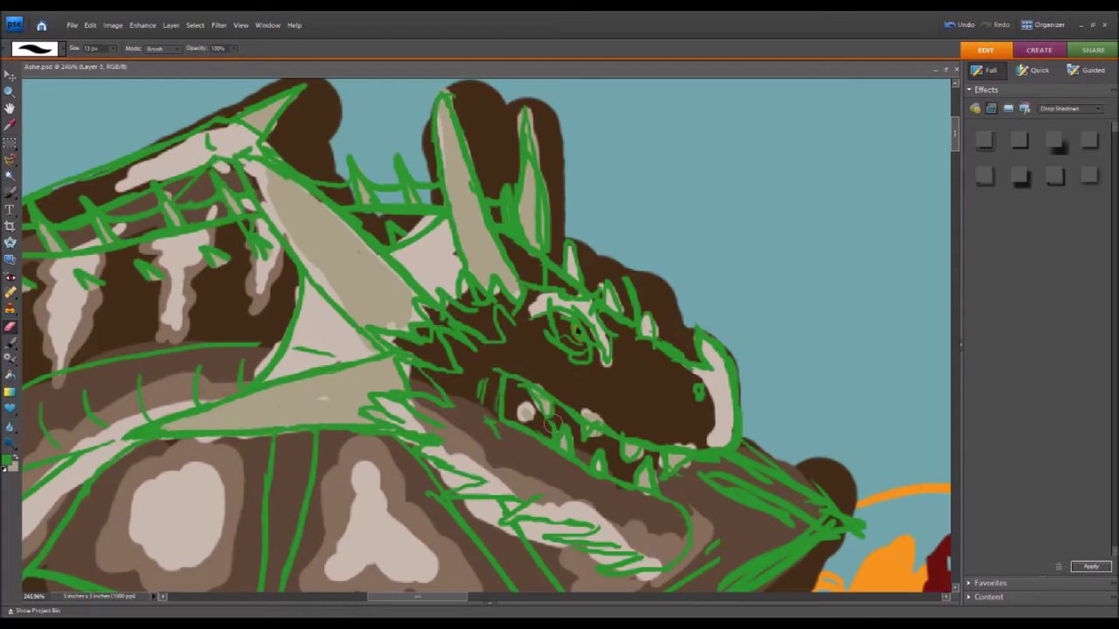
mouse_move(518, 387)
left_mouse_down()
mouse_move(563, 431)
mouse_move(539, 428)
mouse_move(587, 431)
mouse_move(574, 421)
mouse_move(608, 457)
mouse_move(598, 462)
mouse_move(649, 479)
mouse_move(625, 451)
left_mouse_up()
left_click_drag(690, 466, 658, 459)
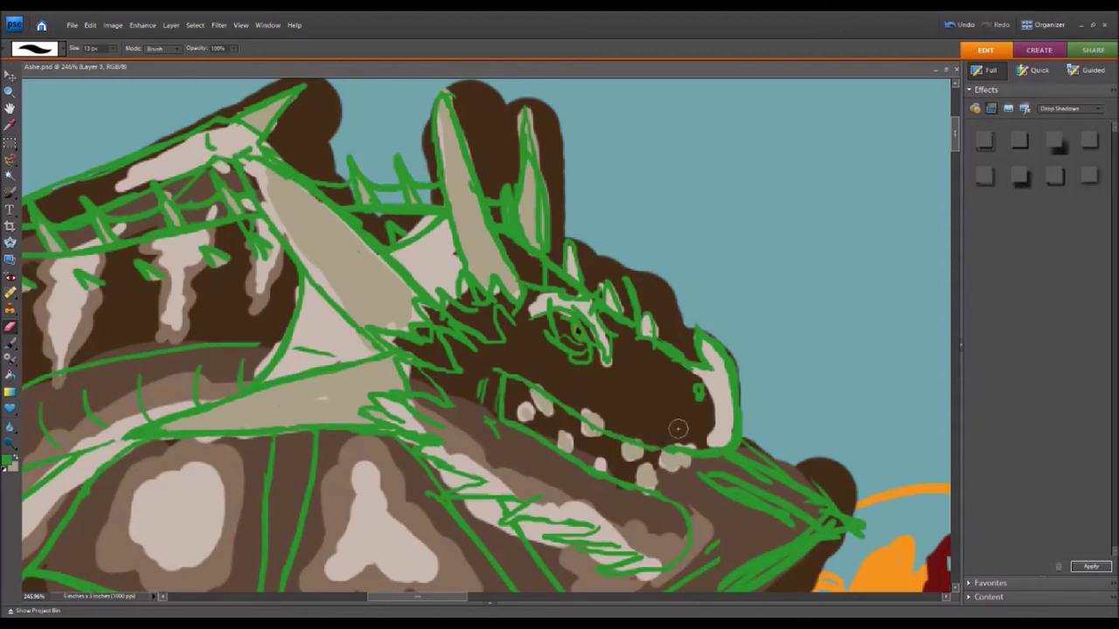
mouse_move(715, 357)
left_mouse_down()
mouse_move(725, 448)
mouse_move(680, 458)
mouse_move(613, 444)
mouse_move(521, 384)
mouse_move(507, 418)
left_mouse_up()
key("b")
left_click_drag(585, 457, 646, 490)
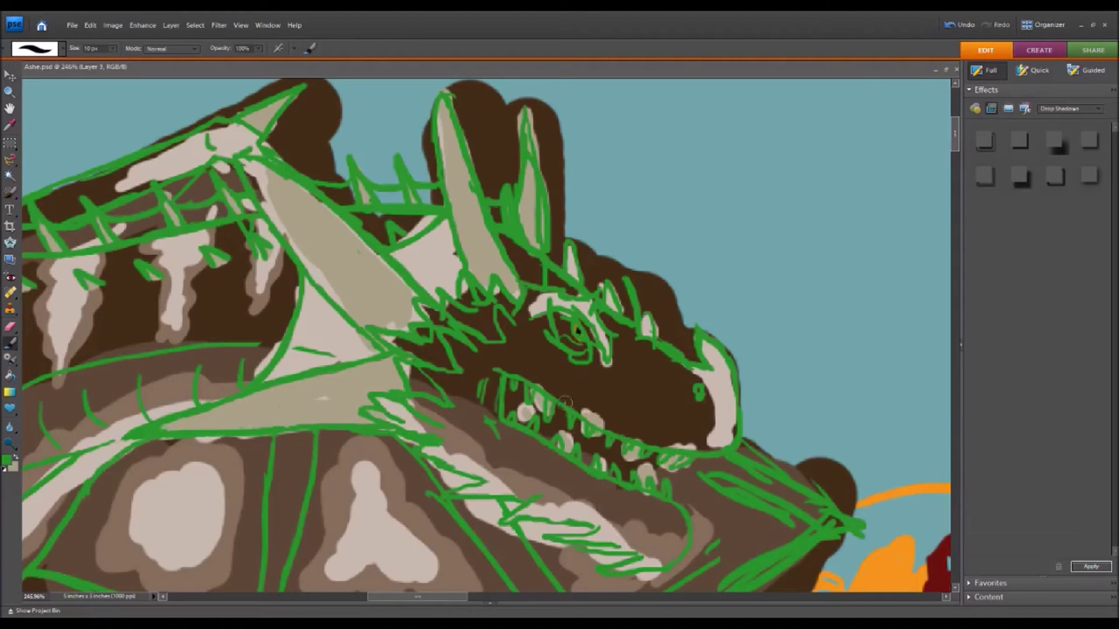
Step: Erase the doubled strokes on the second head horn and the stray lines at the end of the back spikes
key("e")
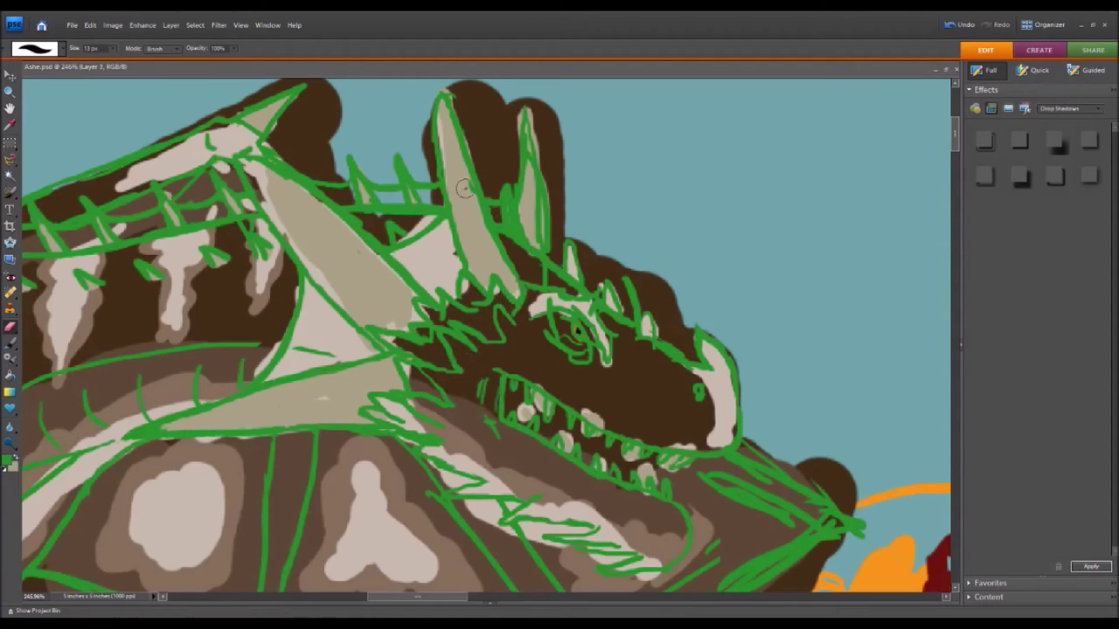
left_click_drag(530, 148, 538, 236)
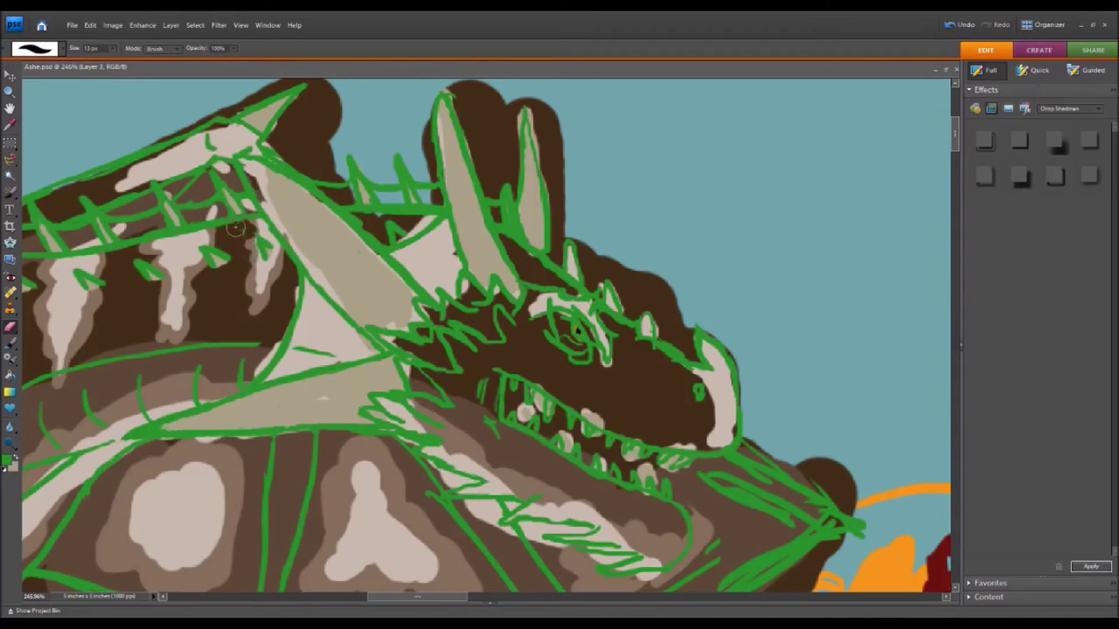
key("b")
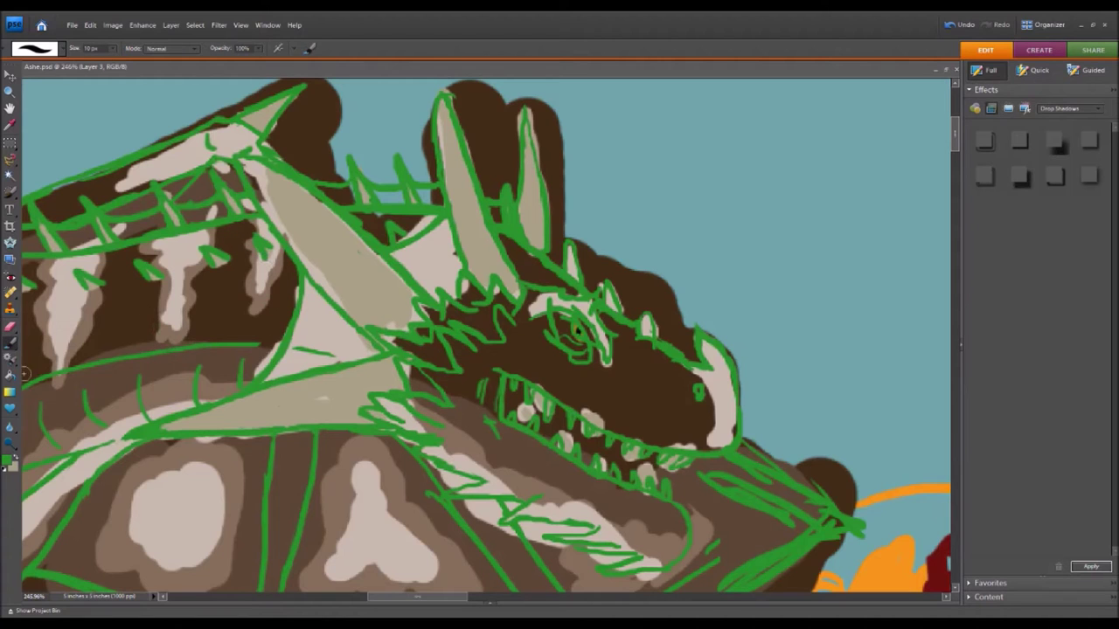
Step: Clean up the forehead contour between the eye and snout and draw a small green spike behind the pale snout tip
key("e")
scroll(823, 161, "down", 2)
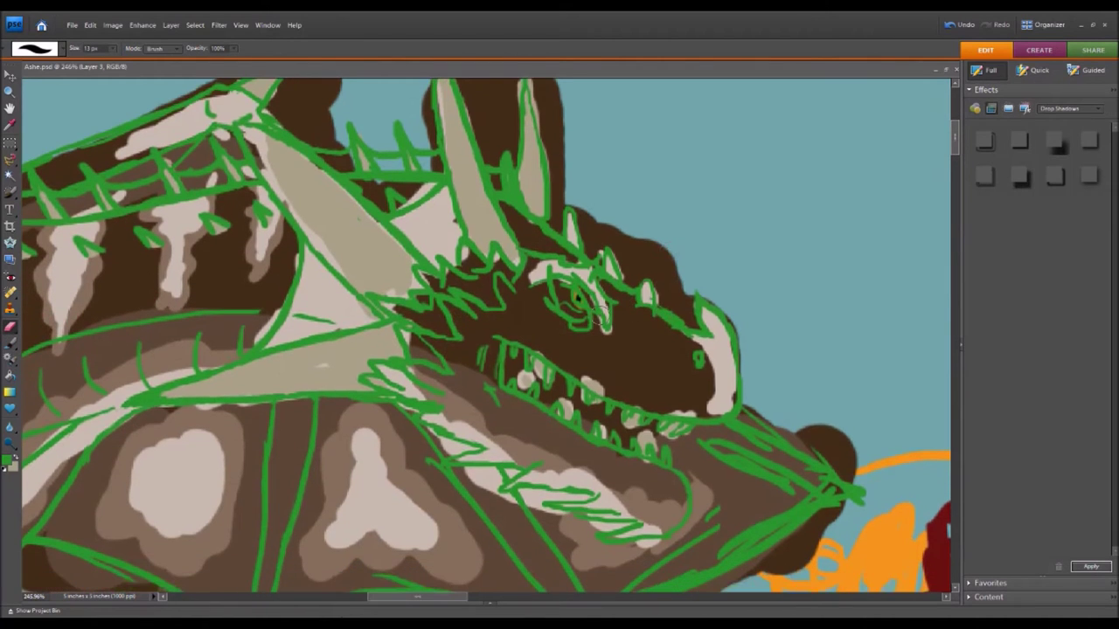
key("b")
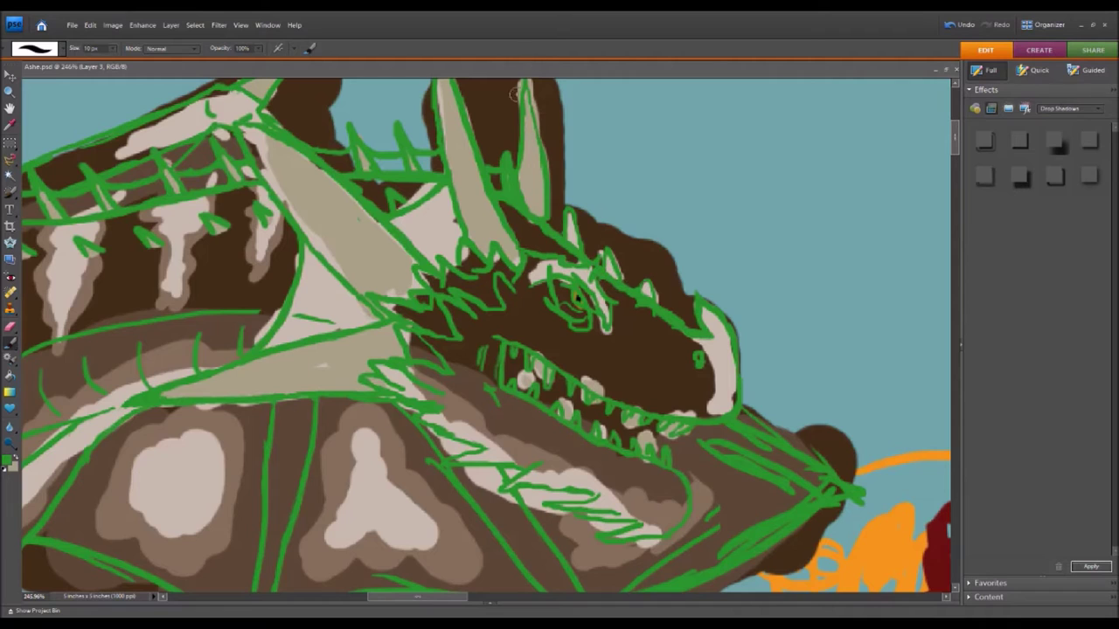
scroll(524, 219, "up", 3)
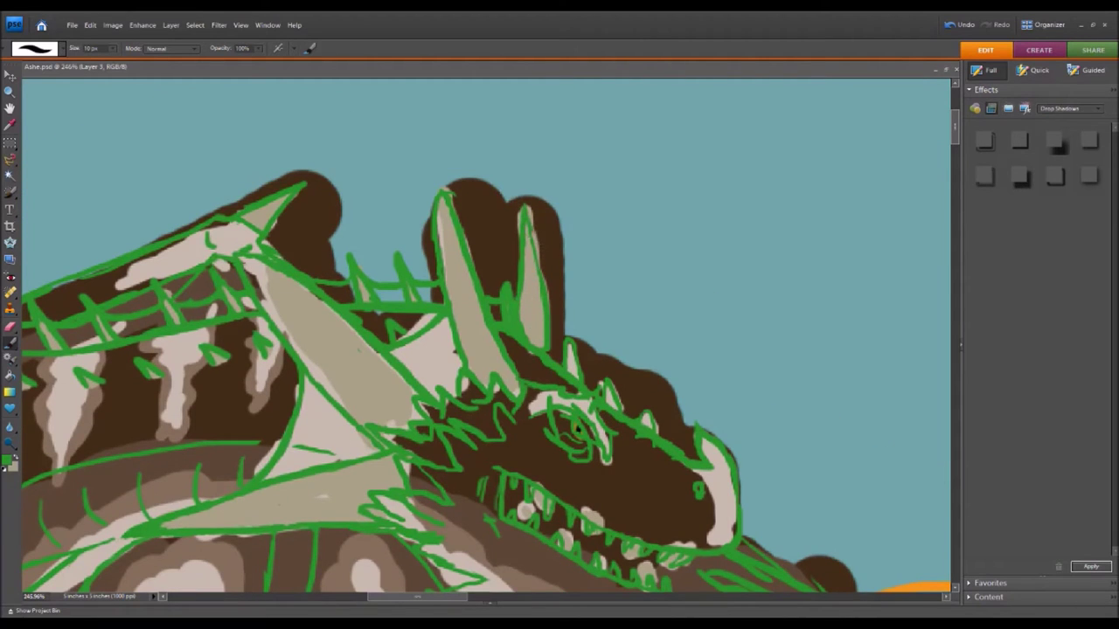
left_click_drag(670, 443, 684, 456)
mouse_move(741, 511)
left_mouse_down()
mouse_move(715, 449)
mouse_move(709, 473)
left_mouse_up()
left_click(9, 329)
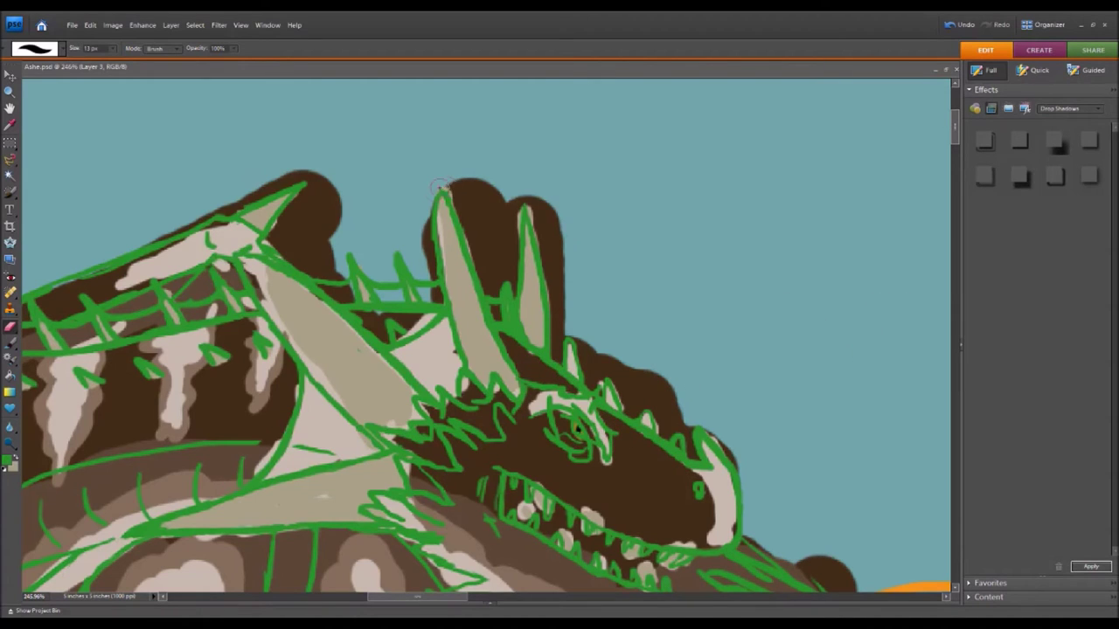
Step: Redraw the front wing's scalloped lower edge and rear edge in green, erasing the doubled strokes along them
left_click_drag(957, 122, 958, 139)
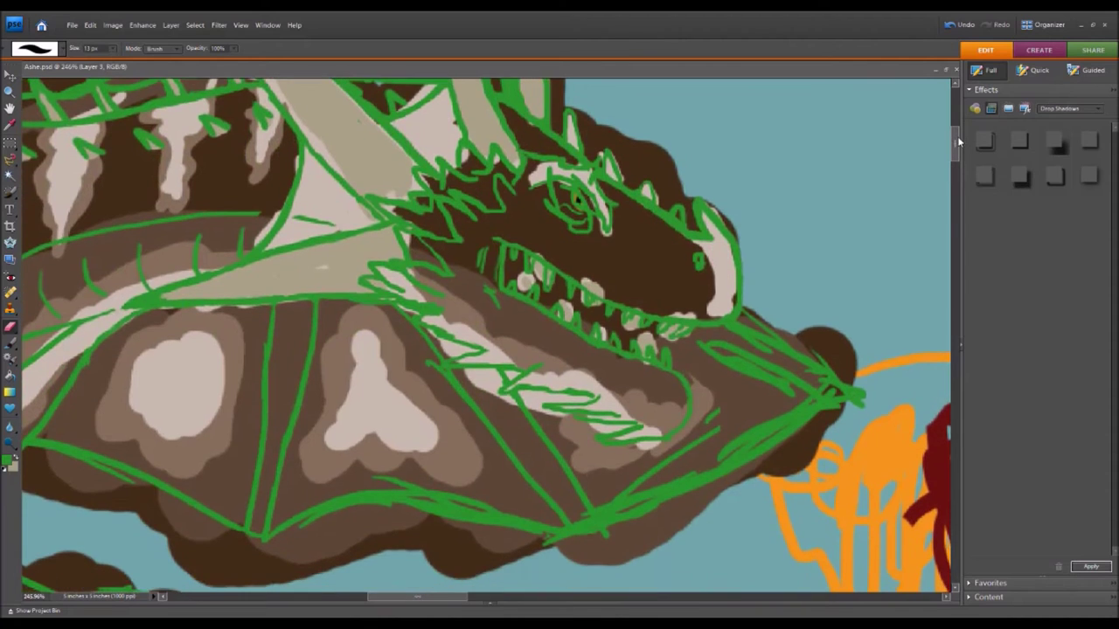
key("b")
mouse_move(853, 408)
left_mouse_down()
mouse_move(610, 534)
mouse_move(568, 539)
mouse_move(469, 495)
mouse_move(240, 535)
mouse_move(94, 453)
left_mouse_up()
left_click_drag(421, 598, 398, 597)
left_click_drag(343, 317, 265, 409)
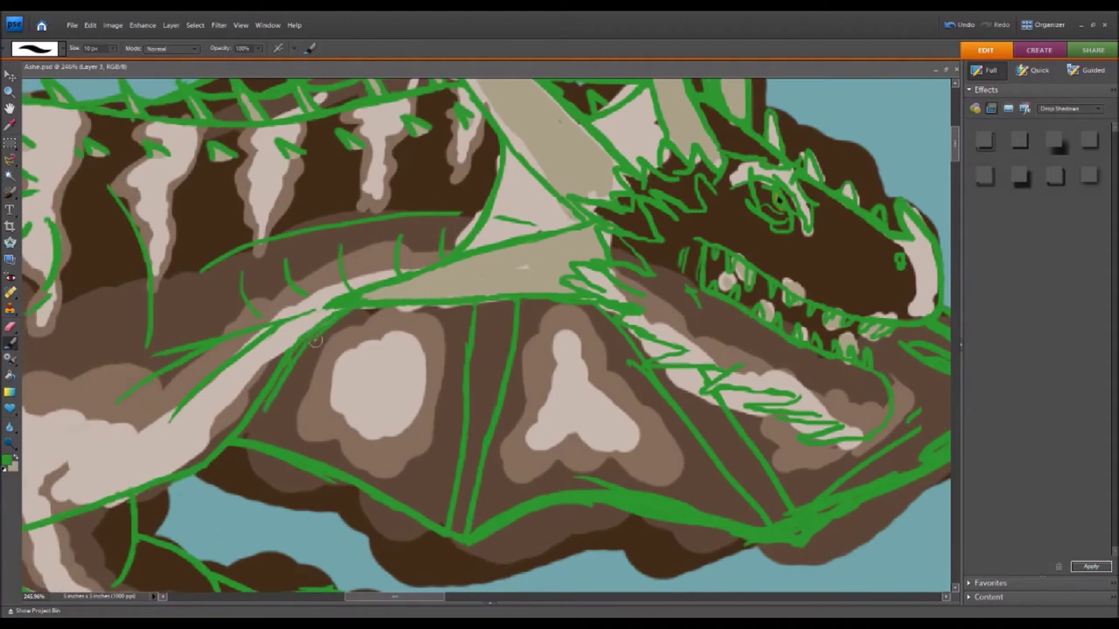
mouse_move(315, 342)
left_mouse_down()
mouse_move(251, 435)
mouse_move(228, 425)
mouse_move(244, 441)
mouse_move(235, 458)
mouse_move(237, 444)
mouse_move(509, 526)
mouse_move(605, 501)
mouse_move(604, 467)
mouse_move(626, 504)
mouse_move(778, 556)
mouse_move(797, 532)
mouse_move(914, 491)
left_mouse_up()
left_click(10, 327)
left_click(956, 24)
left_click(10, 343)
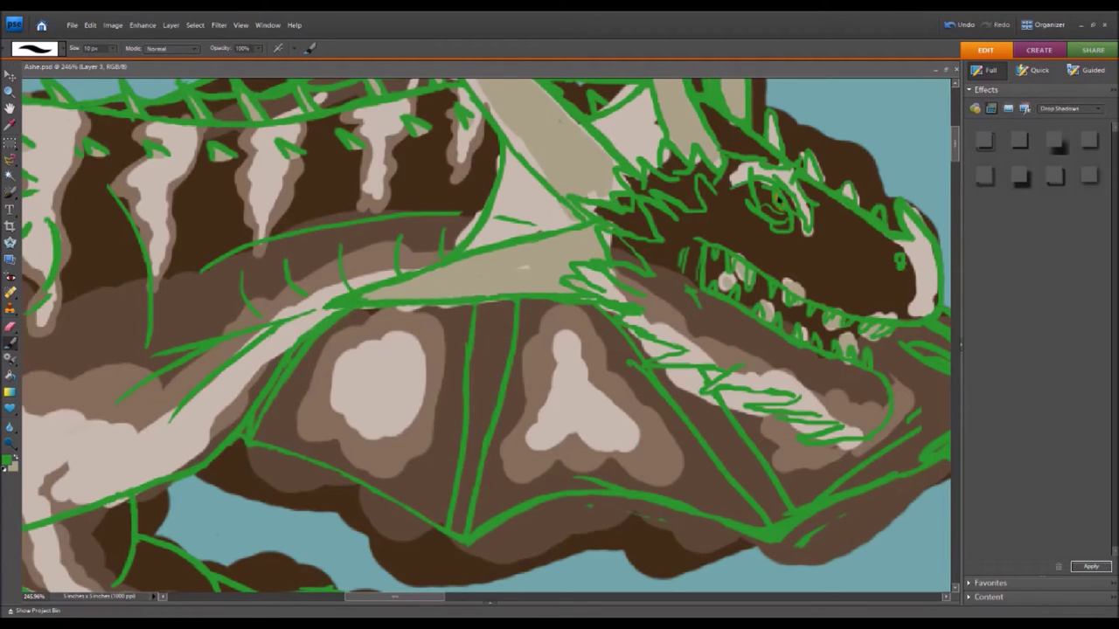
Step: Erase the leftover rough strokes along the front wing's lower edge around its scallop points
left_click_drag(394, 597, 418, 597)
key("e")
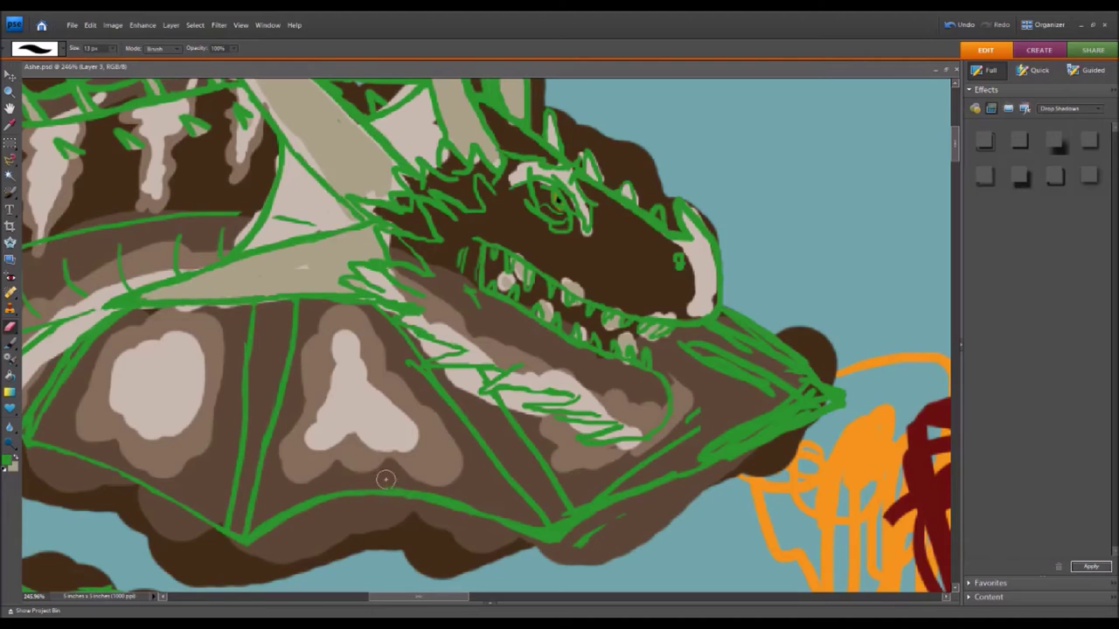
key("ctrl+z")
left_click_drag(326, 485, 255, 525)
left_click_drag(402, 485, 460, 499)
left_click_drag(577, 544, 621, 516)
Step: Erase the rough sketch lines inside the front wing's tip below the dragon's jaw
mouse_move(682, 345)
left_mouse_down()
mouse_move(721, 337)
mouse_move(703, 328)
mouse_move(739, 330)
mouse_move(725, 341)
mouse_move(785, 337)
mouse_move(722, 319)
mouse_move(812, 385)
mouse_move(833, 383)
mouse_move(792, 346)
left_mouse_up()
mouse_move(741, 320)
left_mouse_down()
mouse_move(719, 370)
mouse_move(806, 392)
mouse_move(779, 415)
mouse_move(798, 466)
mouse_move(736, 452)
mouse_move(781, 440)
left_mouse_up()
key("ctrl+z")
mouse_move(756, 447)
left_mouse_down()
mouse_move(571, 515)
mouse_move(561, 502)
mouse_move(554, 527)
mouse_move(568, 484)
left_mouse_up()
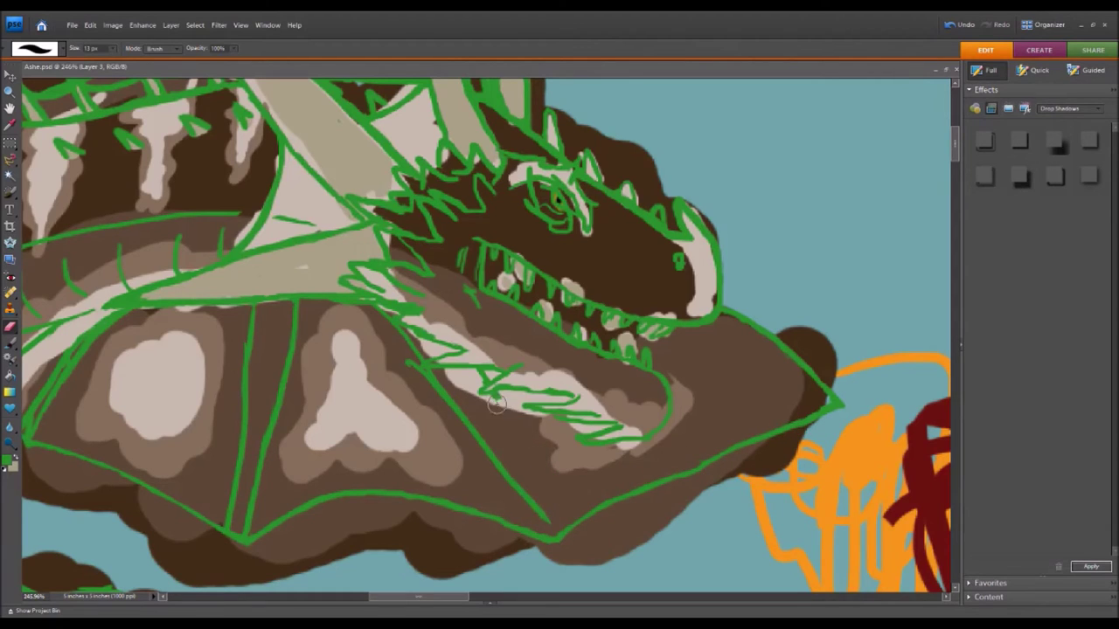
Step: Draw a second line along the front wing's forward finger and strengthen the wing tip's upper edge up to the snout
key("b")
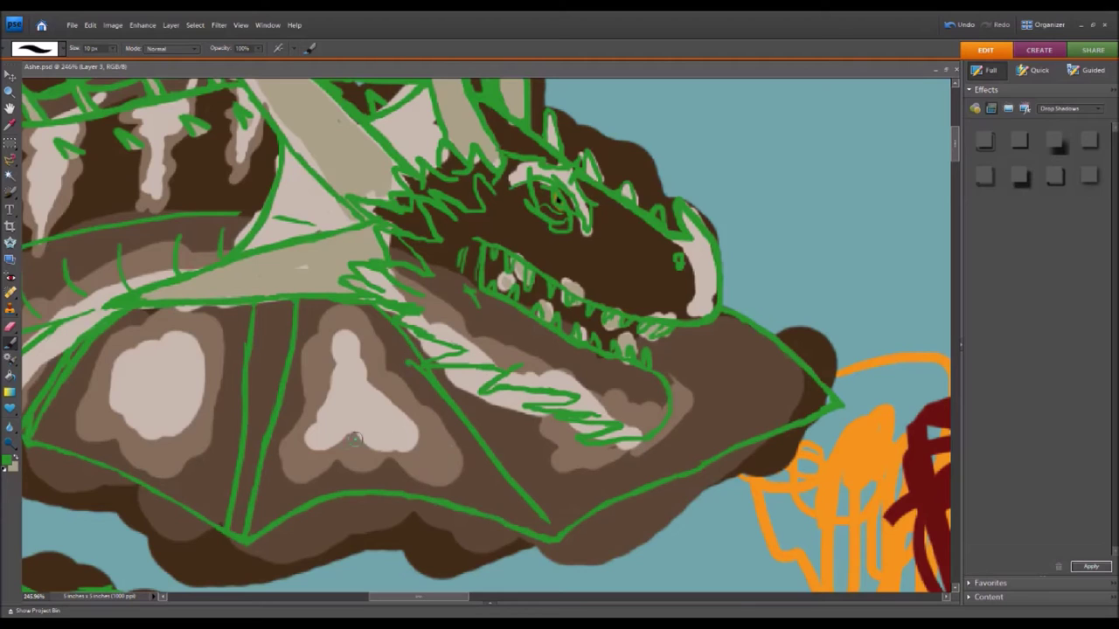
mouse_move(556, 537)
left_mouse_down()
mouse_move(507, 494)
mouse_move(359, 306)
left_mouse_up()
key("e")
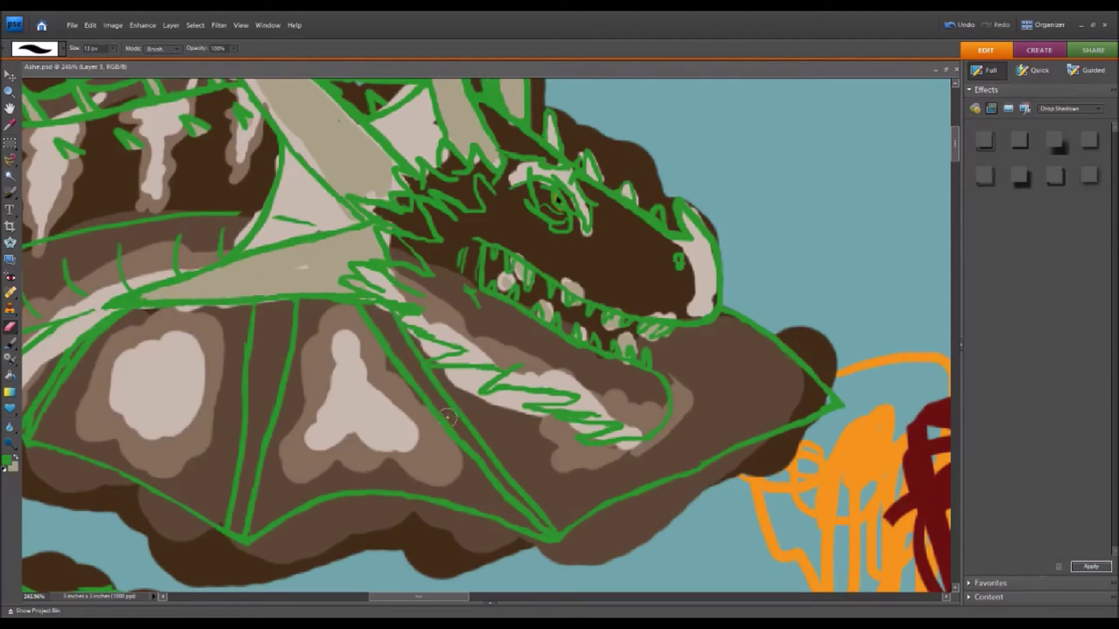
key("b")
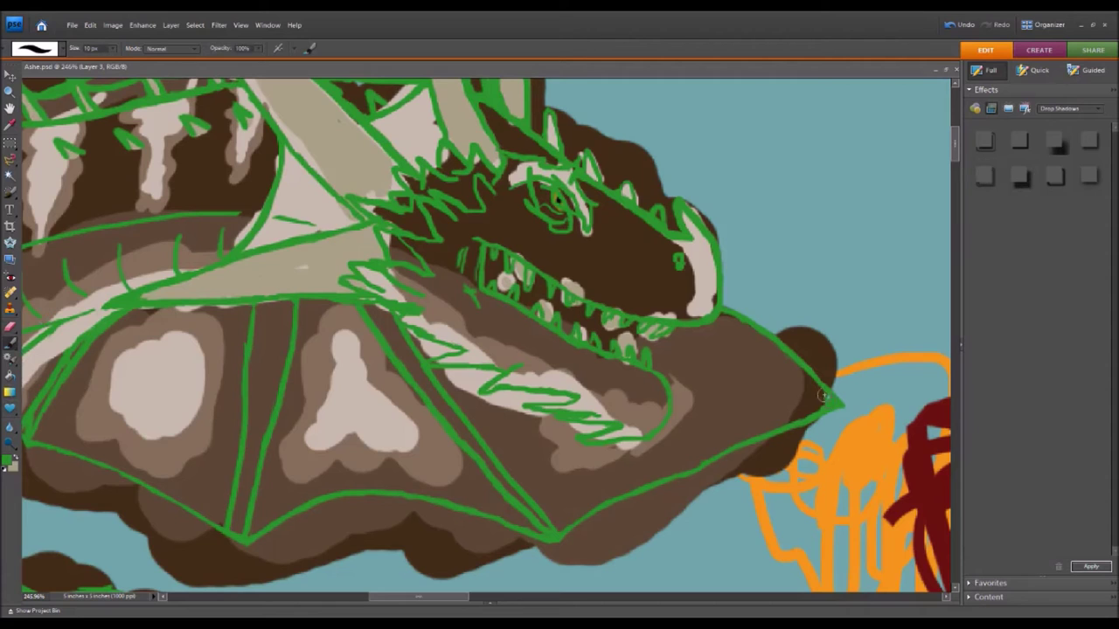
left_click_drag(818, 391, 720, 319)
Step: Erase the old line of the front wing's middle finger and redraw it from the lower scallop point to the arm
left_click_drag(447, 598, 424, 599)
left_click(10, 328)
left_click_drag(508, 311, 478, 468)
mouse_move(466, 306)
left_mouse_down()
mouse_move(444, 524)
mouse_move(460, 528)
mouse_move(472, 304)
left_mouse_up()
left_click(11, 341)
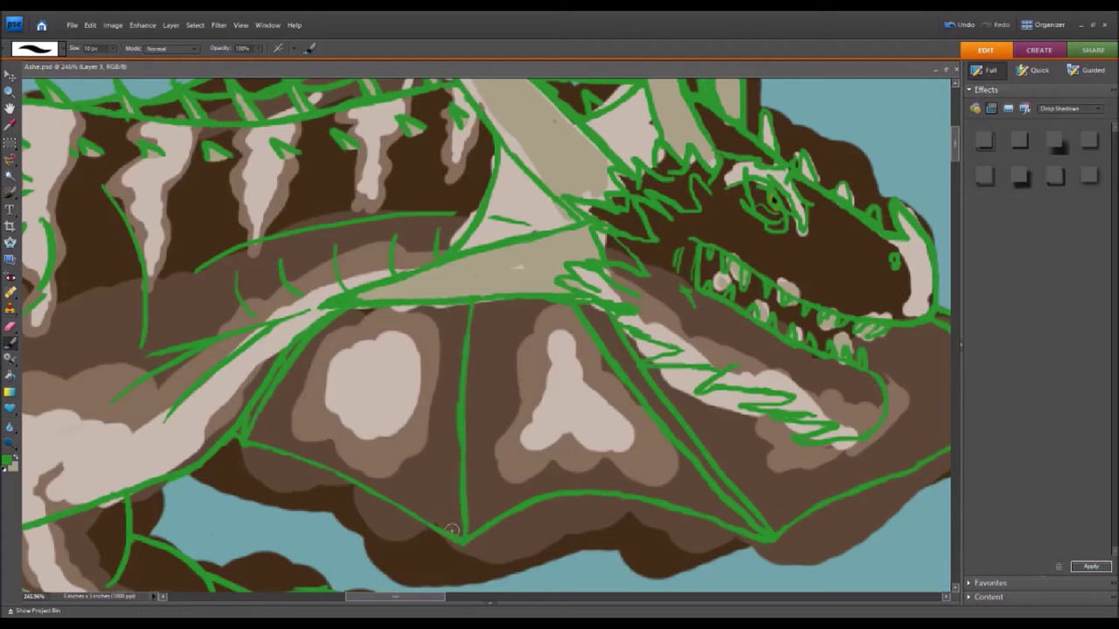
left_click_drag(451, 530, 448, 306)
key("e")
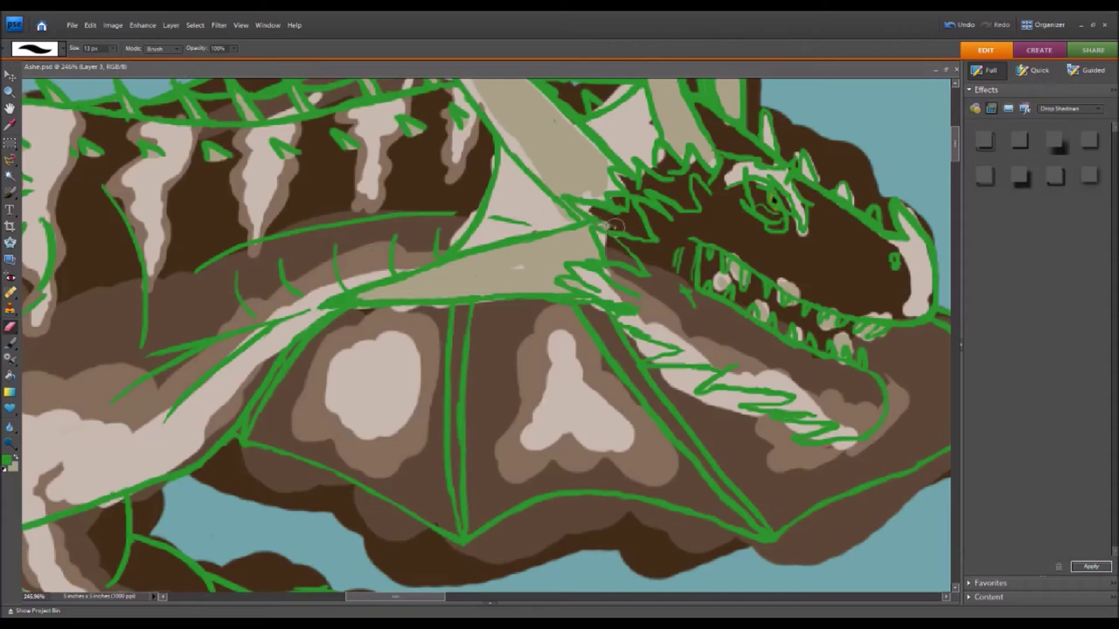
key("b")
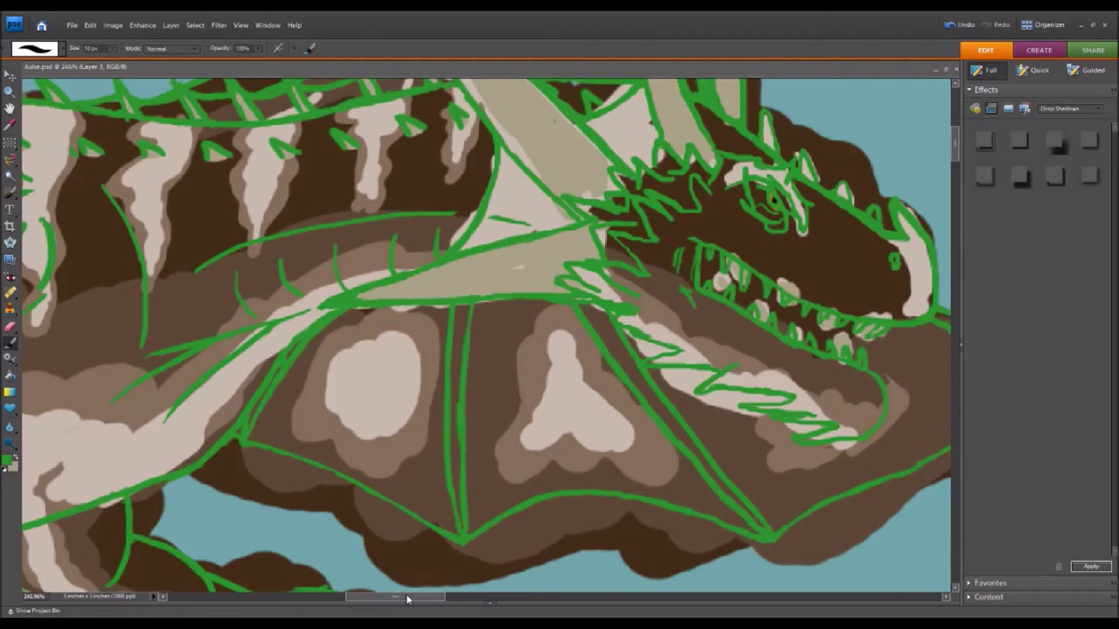
Step: Draw short curved plate lines across the dragon's chest, from the belly up toward the front wing's arm
left_click_drag(416, 597, 375, 599)
left_click_drag(451, 421, 474, 485)
left_click_drag(515, 425, 560, 456)
left_click_drag(579, 377, 619, 402)
left_click_drag(579, 311, 598, 336)
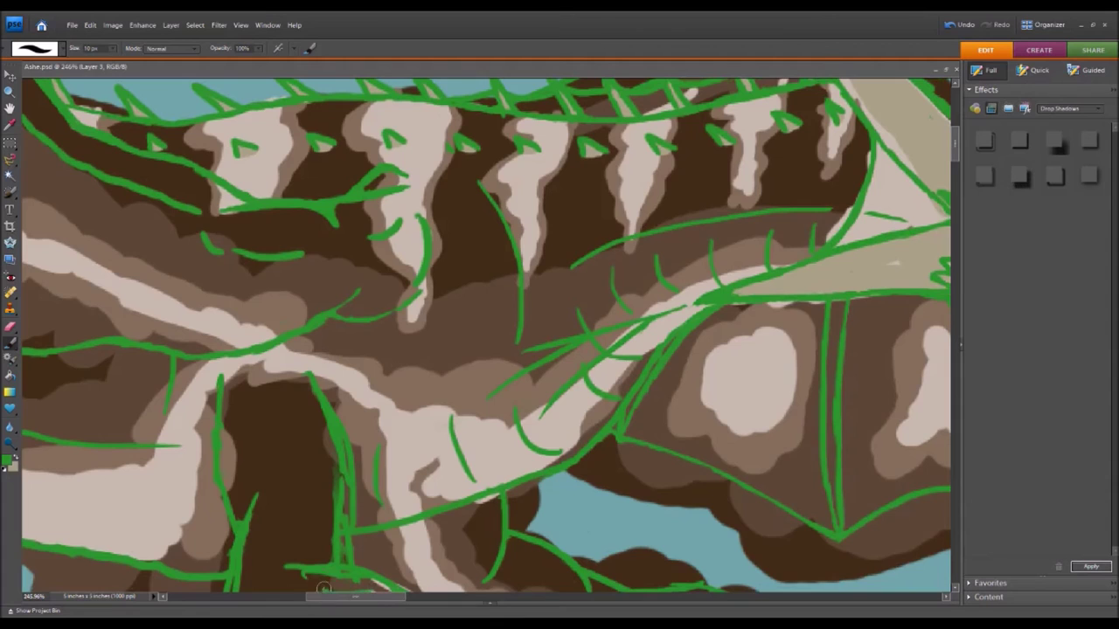
Step: Draw short belly-plate lines along the dragon's underside, in front of and behind the front leg
scroll(581, 493, "left", 3)
left_click_drag(601, 490, 614, 550)
left_click_drag(485, 476, 506, 543)
left_click_drag(387, 468, 396, 506)
left_click_drag(316, 466, 320, 486)
Step: Draw a row of short plate ticks along the underside of the dragon's tail
left_click_drag(331, 597, 242, 597)
left_click_drag(500, 291, 503, 312)
left_click_drag(396, 315, 398, 332)
left_click_drag(306, 344, 309, 357)
left_click_drag(234, 351, 236, 368)
left_click_drag(155, 374, 159, 386)
left_click_drag(94, 375, 98, 389)
scroll(891, 262, "up", 6)
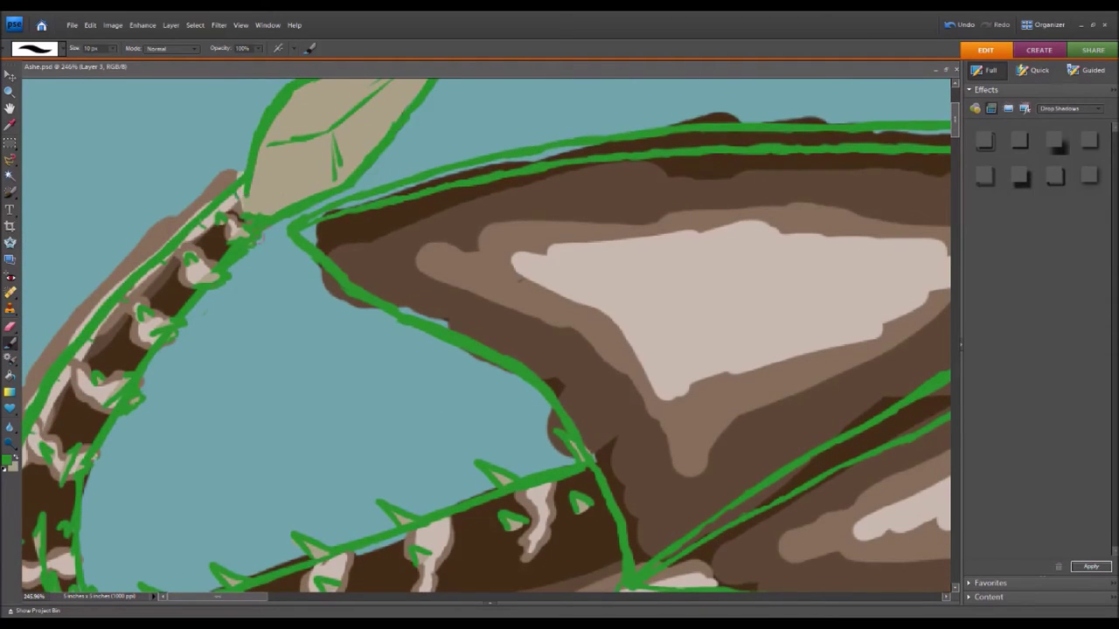
Step: Hide the dragon's painted colour shading so only its green line sketch remains over the background
scroll(1048, 501, "down", 8)
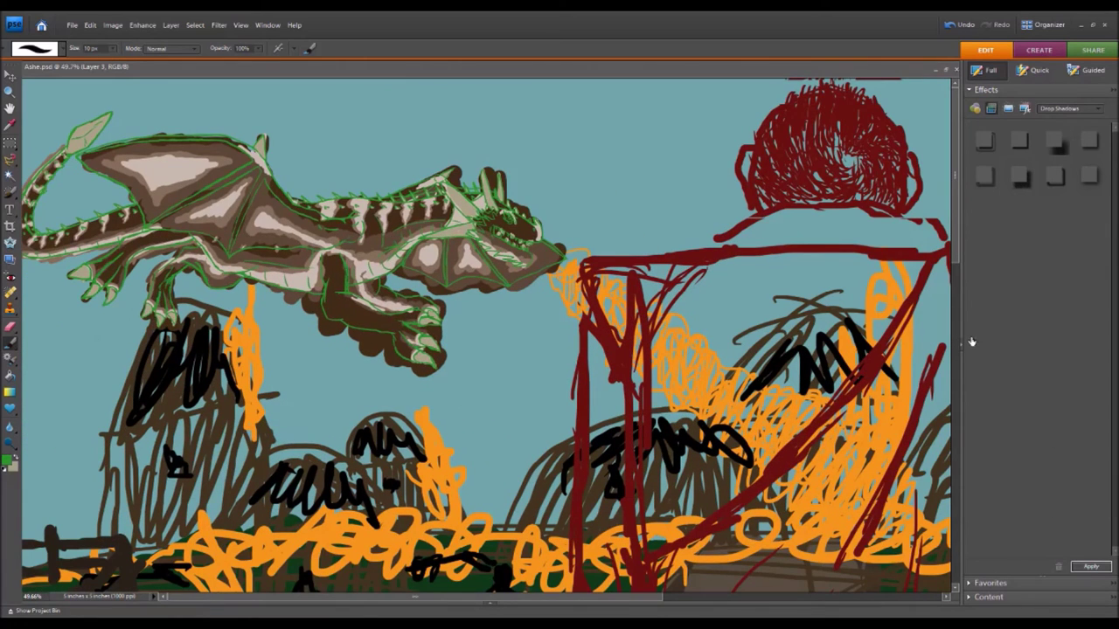
left_click(972, 343)
left_click_drag(977, 344, 977, 380)
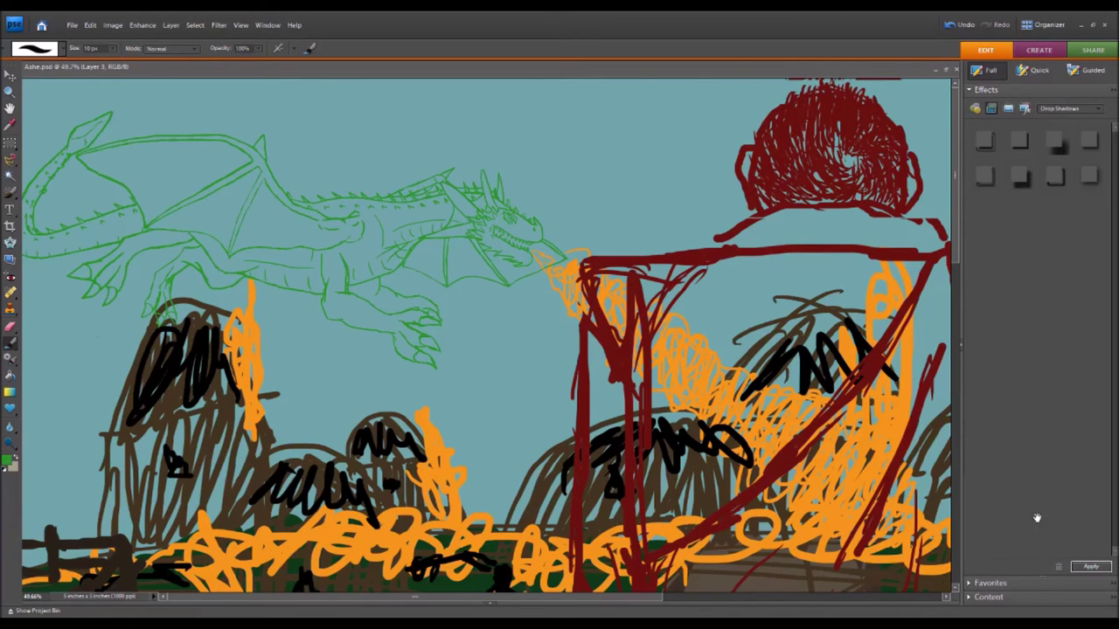
Step: Examine the dragon's green line sketch at close and full view for remaining rough areas
scroll(1036, 518, "up", 10)
left_click_drag(1020, 520, 1017, 516)
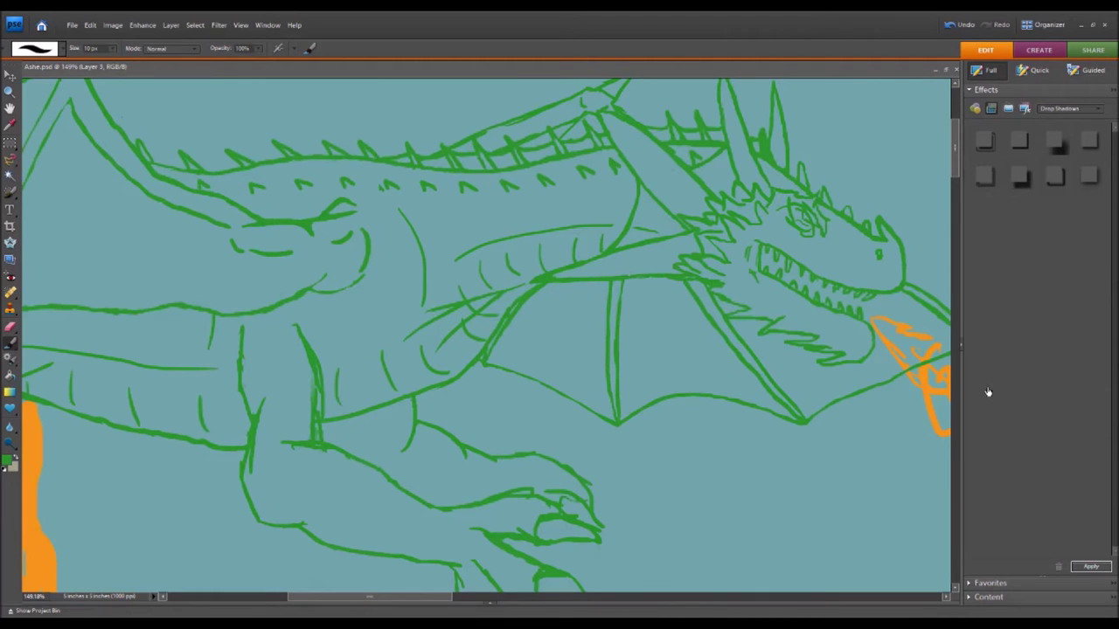
left_click(1047, 505)
scroll(1046, 506, "down", 10)
scroll(1046, 524, "up", 5)
left_click_drag(1045, 535, 1014, 517)
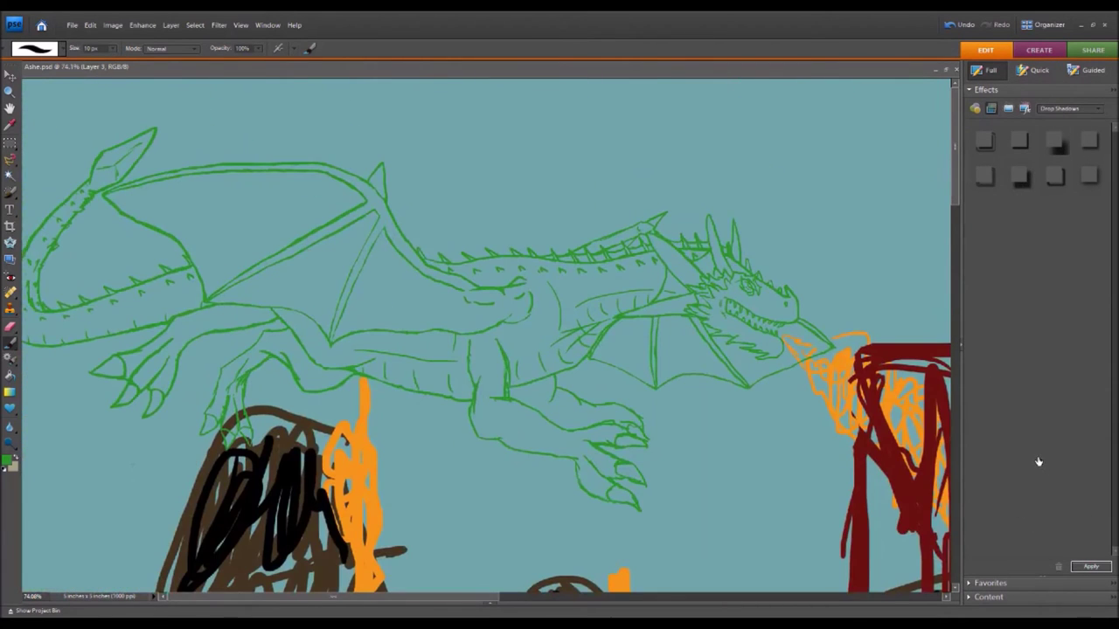
left_click_drag(1054, 505, 1058, 505)
left_click_drag(1017, 515, 1009, 518)
left_click_drag(1056, 501, 1061, 500)
Step: Erase the rough thickness of the far hind foot's middle toe line and redraw its claw base
left_click(9, 326)
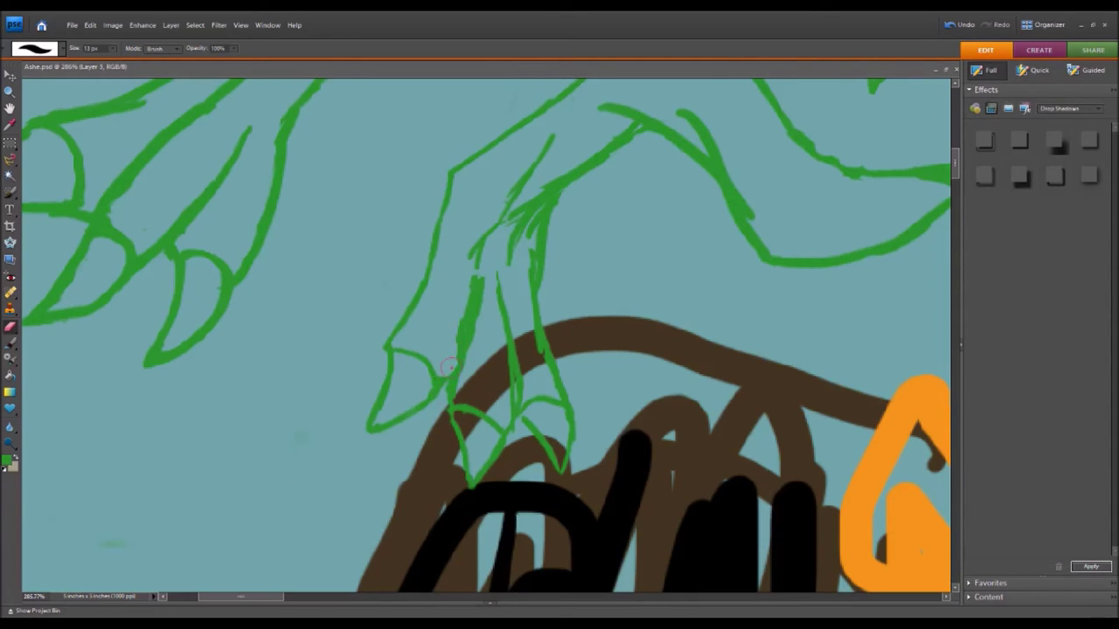
mouse_move(453, 343)
left_mouse_down()
mouse_move(472, 282)
mouse_move(474, 297)
left_mouse_up()
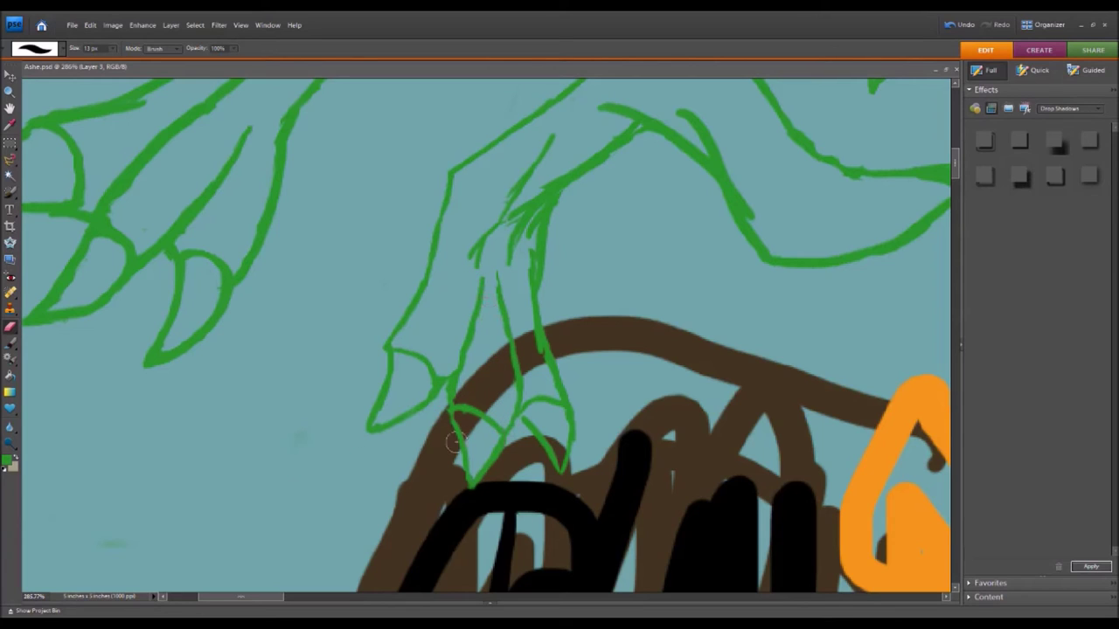
key("b")
mouse_move(502, 429)
left_mouse_down()
mouse_move(485, 407)
mouse_move(457, 410)
mouse_move(491, 421)
left_mouse_up()
Step: Redraw the rear edge of the far hind foot's last toe and erase the stray strokes beside it
left_click(12, 328)
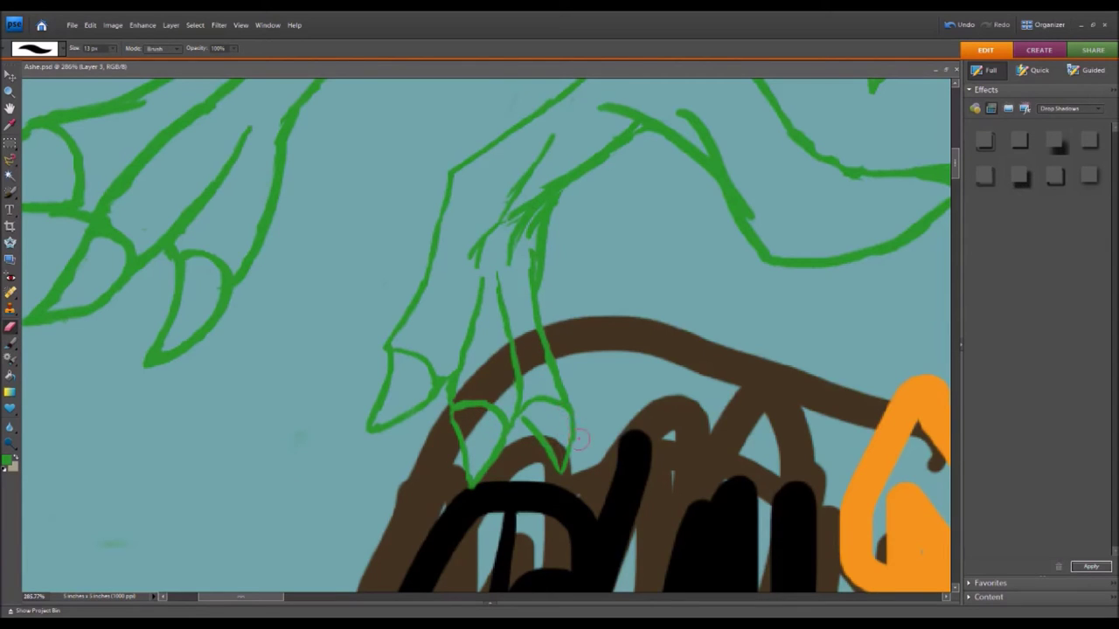
key("b")
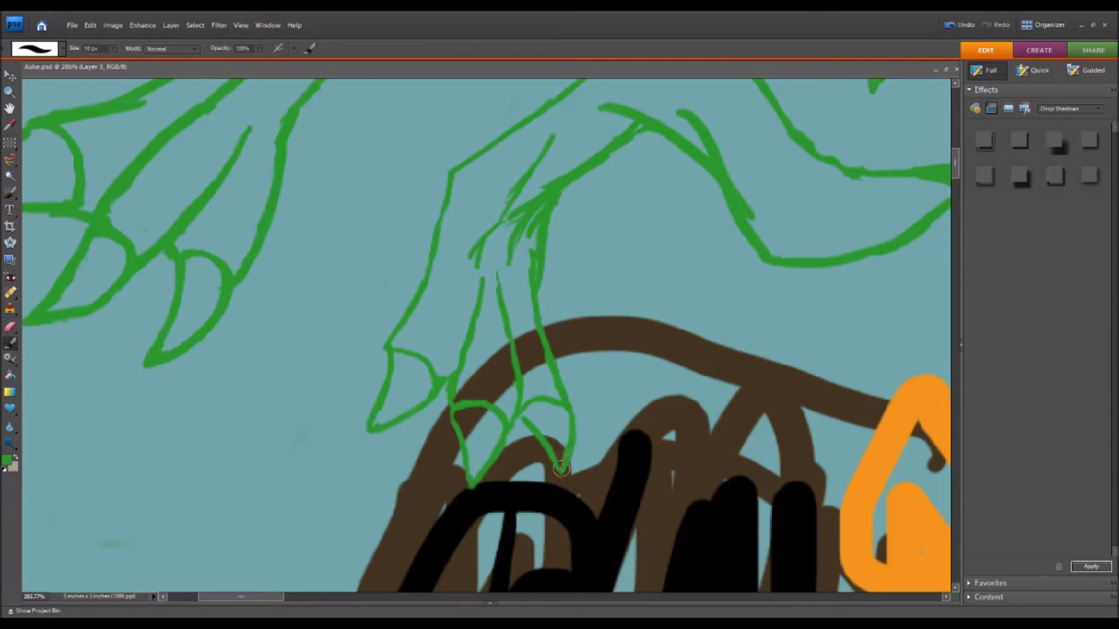
left_click_drag(540, 269, 543, 333)
key("e")
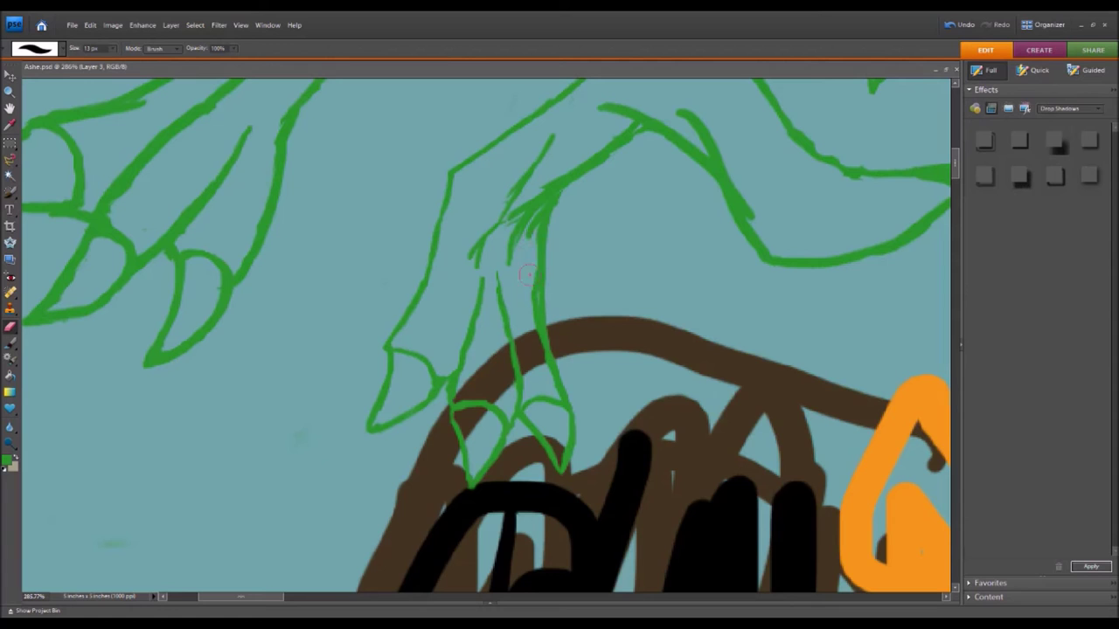
Step: Patch the line where the hind leg meets the lower edge of the wing membrane
scroll(479, 308, "up", 5)
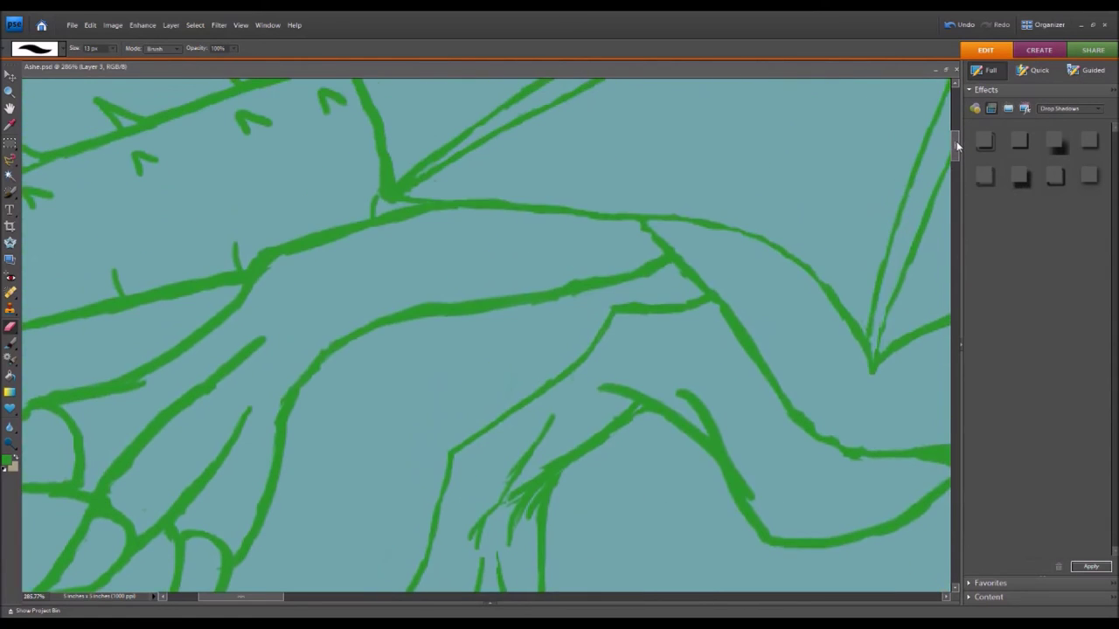
key("b")
left_click_drag(657, 229, 639, 215)
Step: Redraw the line where the hind thigh meets the belly and erase the rough strokes around that junction
left_click_drag(268, 598, 322, 587)
left_click_drag(243, 426, 372, 432)
key("e")
mouse_move(238, 420)
left_mouse_down()
mouse_move(336, 431)
mouse_move(262, 440)
left_mouse_up()
left_click_drag(160, 455, 162, 464)
scroll(184, 511, "right", 4)
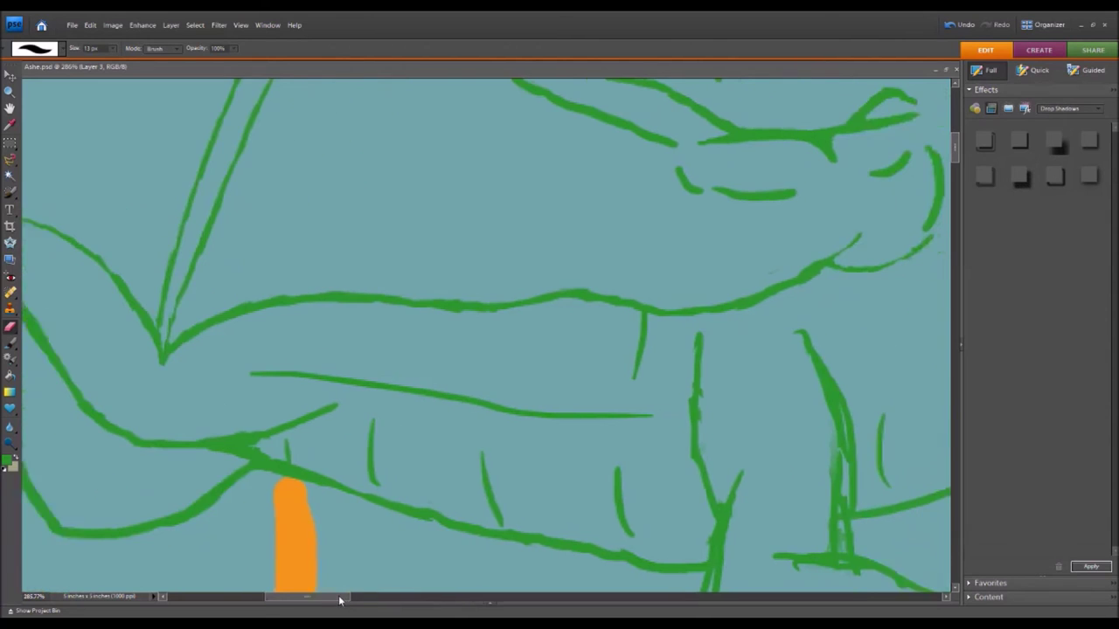
mouse_move(229, 445)
left_mouse_down()
mouse_move(274, 468)
mouse_move(203, 451)
mouse_move(261, 413)
mouse_move(303, 408)
left_mouse_up()
left_click(10, 343)
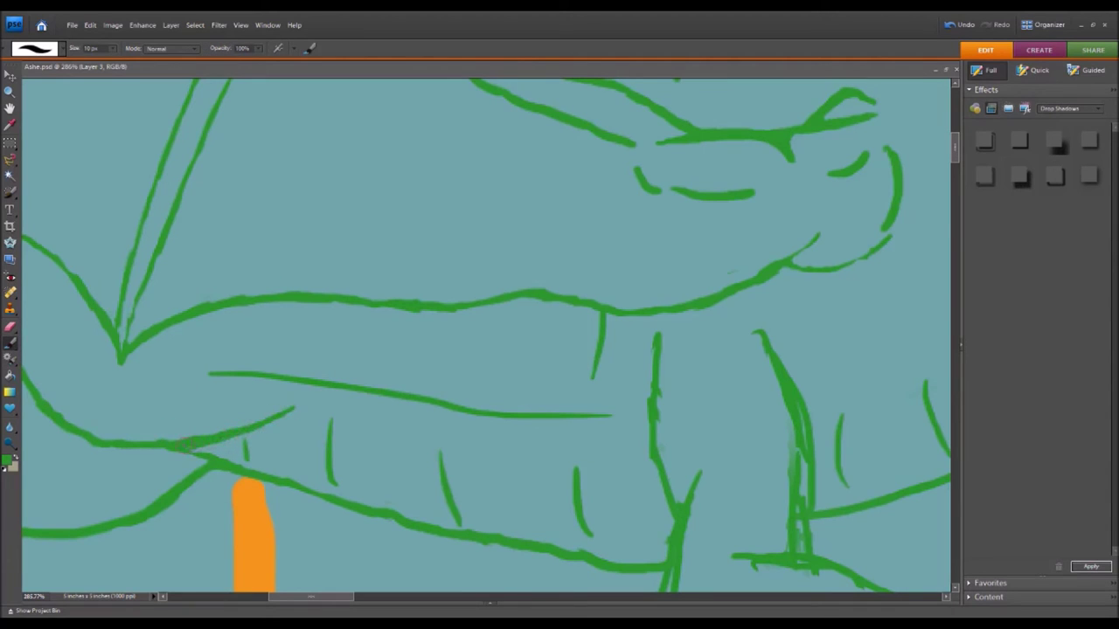
Step: Erase the front leg's rough rear contour and redraw it as one smooth line down to the belly
left_click_drag(280, 596, 317, 596)
key("e")
scroll(923, 170, "down", 3)
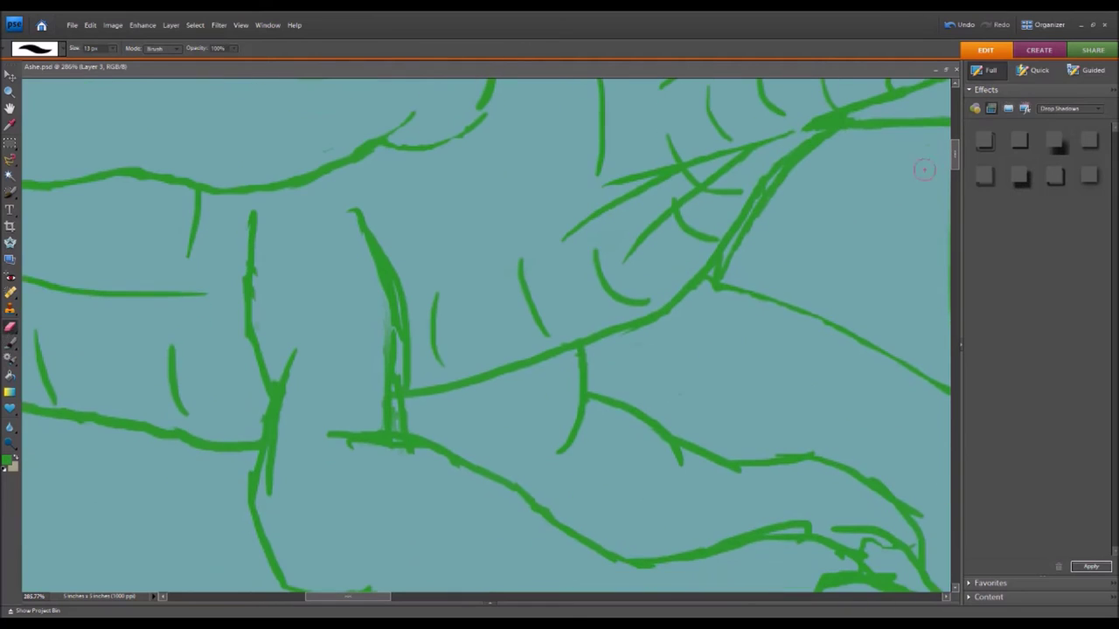
mouse_move(245, 373)
left_mouse_down()
mouse_move(250, 207)
mouse_move(269, 393)
left_mouse_up()
key("b")
left_click_drag(248, 221, 249, 416)
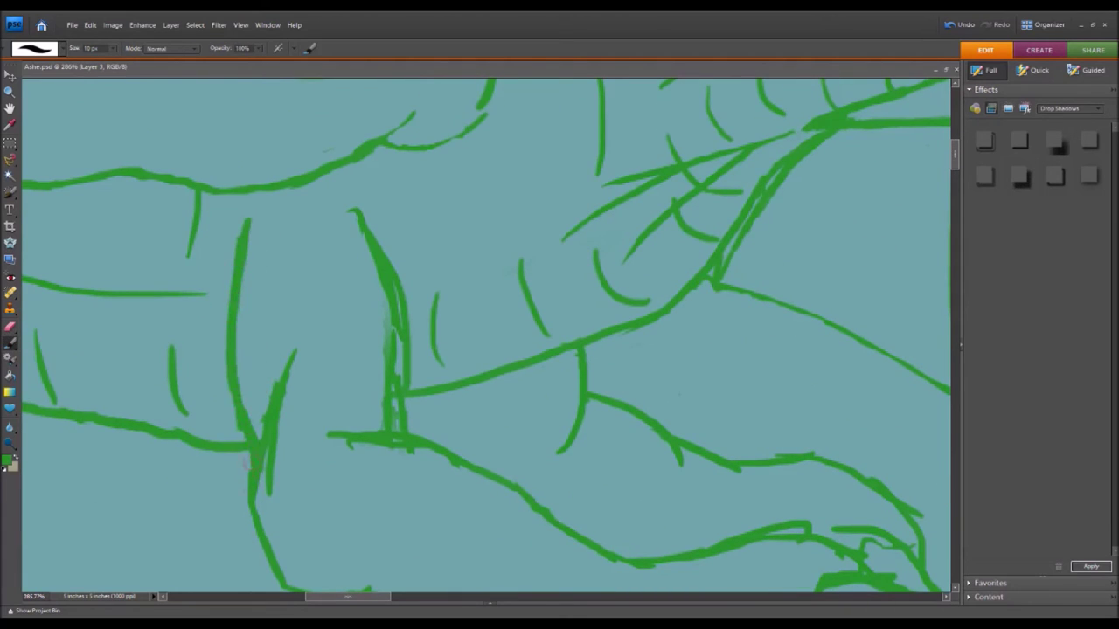
Step: Replace the front leg's rough front contour with one clean curved line and thin the crease at its elbow
key("e")
left_click_drag(378, 262, 391, 421)
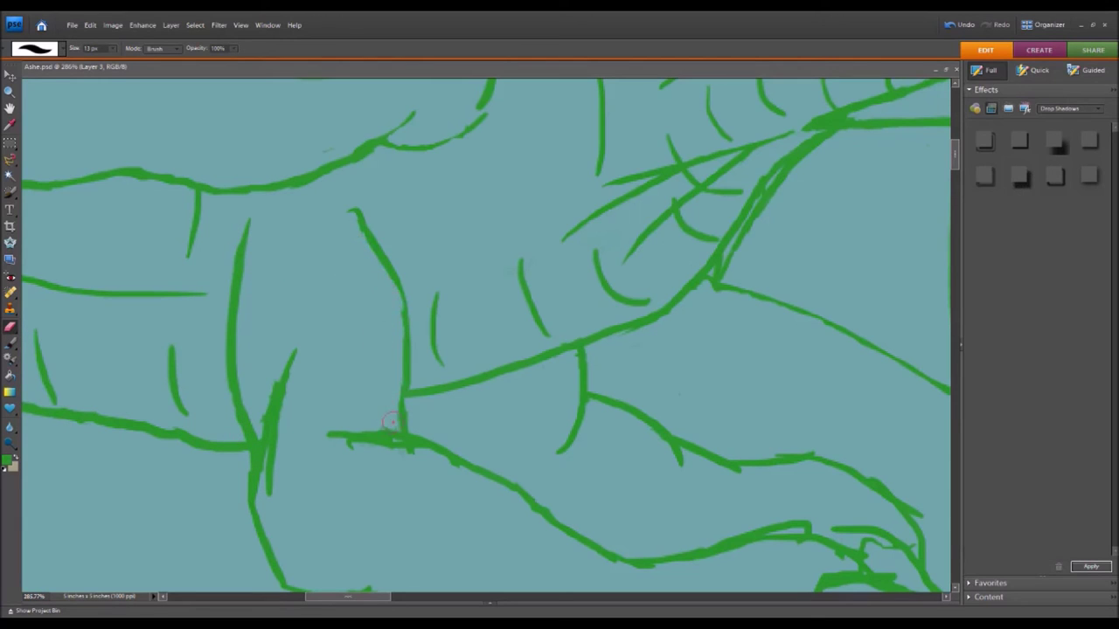
key("b")
mouse_move(357, 203)
left_mouse_down()
mouse_move(415, 332)
mouse_move(413, 433)
left_mouse_up()
key("e")
mouse_move(348, 208)
left_mouse_down()
mouse_move(385, 262)
mouse_move(400, 315)
mouse_move(407, 418)
left_mouse_up()
mouse_move(446, 472)
left_mouse_down()
mouse_move(411, 450)
mouse_move(334, 449)
mouse_move(356, 449)
mouse_move(332, 437)
left_mouse_up()
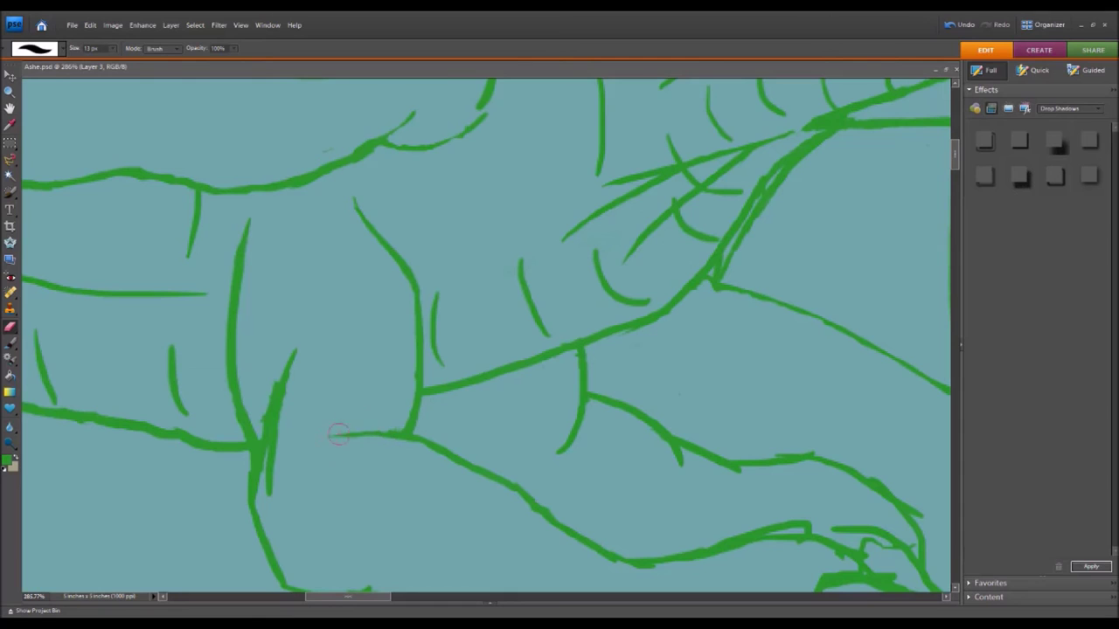
Step: Erase the doubled strokes around the crease behind the near front leg's elbow, leaving one thin line
scroll(837, 183, "down", 4)
mouse_move(279, 324)
left_mouse_down()
mouse_move(272, 284)
mouse_move(298, 199)
left_mouse_up()
left_click(954, 22)
mouse_move(258, 247)
left_mouse_down()
mouse_move(272, 219)
mouse_move(265, 309)
mouse_move(267, 240)
left_mouse_up()
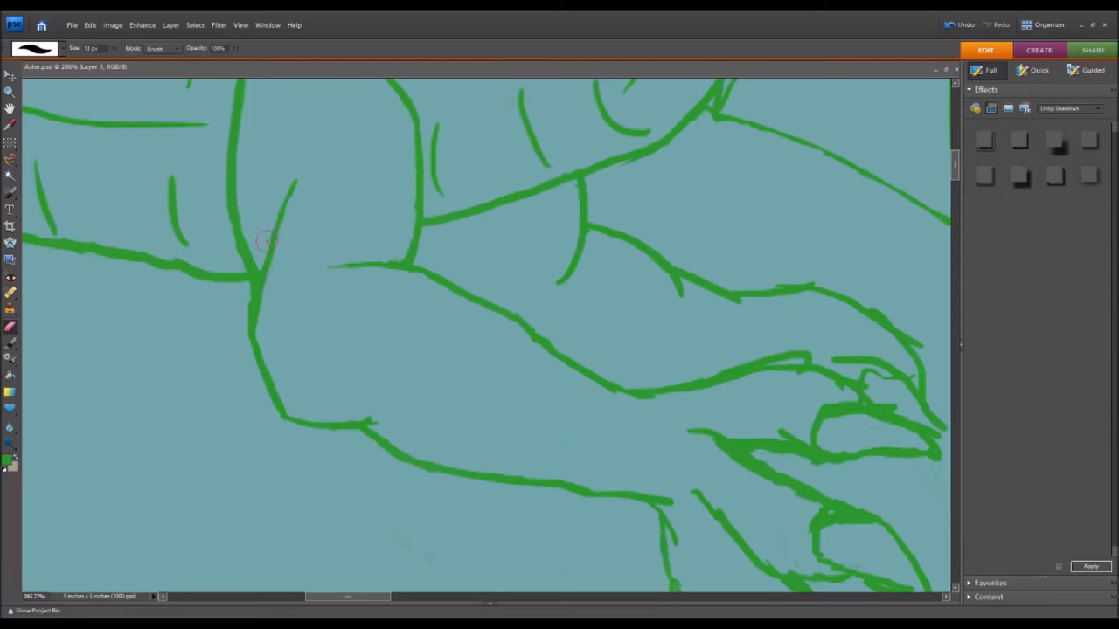
Step: Draw a short knuckle line and an upper finger line leading to the far front paw's claw
left_click_drag(360, 601, 387, 601)
left_click_drag(956, 165, 957, 170)
left_click(10, 342)
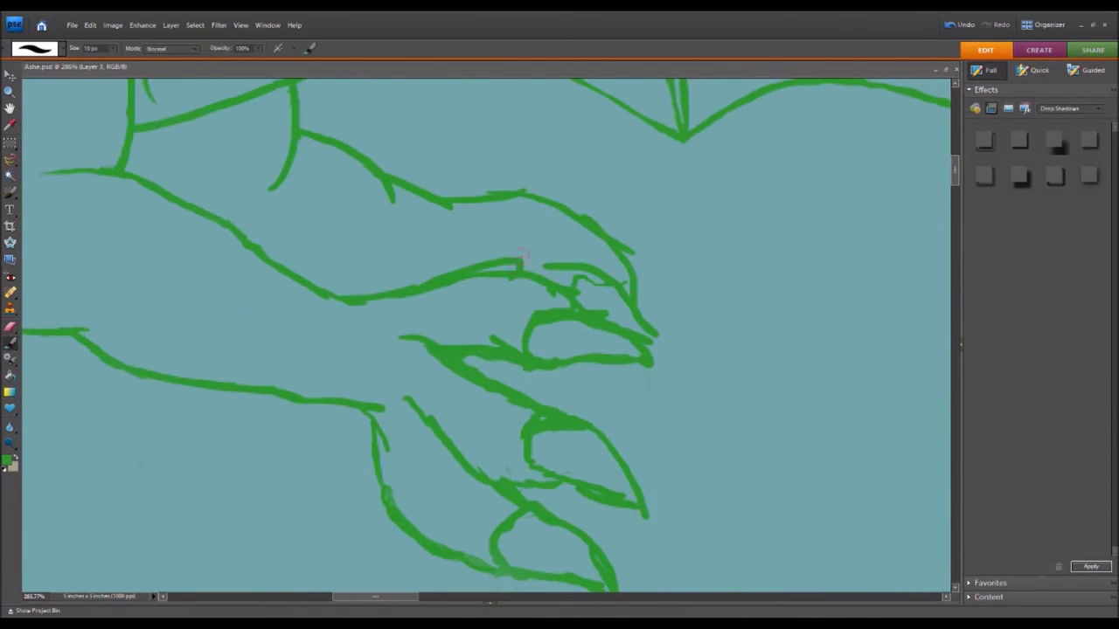
left_click_drag(521, 228, 520, 268)
mouse_move(524, 255)
left_mouse_down()
mouse_move(568, 285)
mouse_move(602, 281)
left_mouse_up()
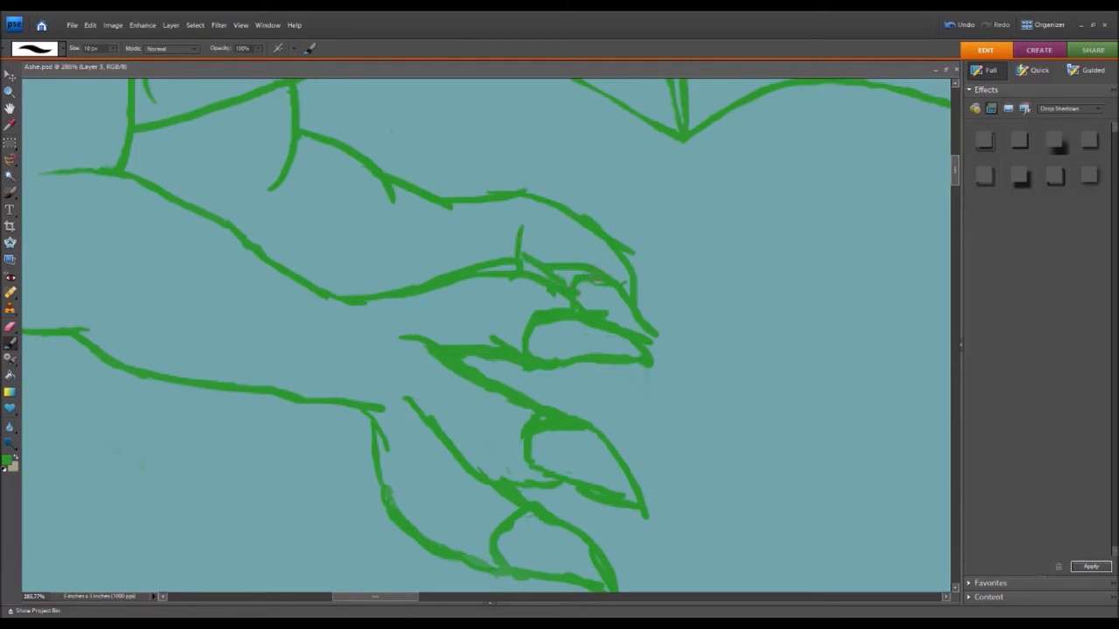
Step: Draw a small claw beneath the near paw's top claw and a second contour line along the forearm's upper edge
left_click_drag(586, 371, 595, 408)
mouse_move(575, 371)
left_mouse_down()
mouse_move(537, 390)
mouse_move(510, 386)
left_mouse_up()
left_click_drag(531, 382, 547, 407)
left_click_drag(464, 356, 486, 376)
mouse_move(256, 248)
left_mouse_down()
mouse_move(341, 280)
mouse_move(425, 282)
left_mouse_up()
left_click_drag(294, 260, 408, 282)
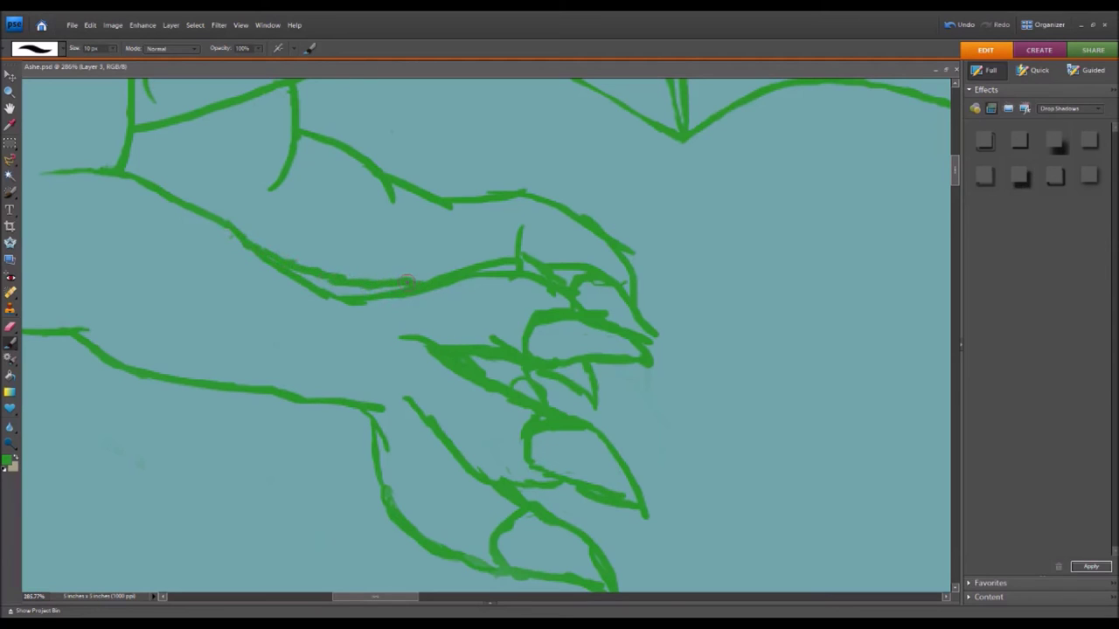
Step: Erase the rough strokes on the far front paw's outer edge and clean up its claw's outline
left_click(15, 329)
mouse_move(504, 187)
left_mouse_down()
mouse_move(560, 180)
mouse_move(634, 241)
left_mouse_up()
mouse_move(568, 267)
left_mouse_down()
mouse_move(537, 255)
mouse_move(586, 266)
left_mouse_up()
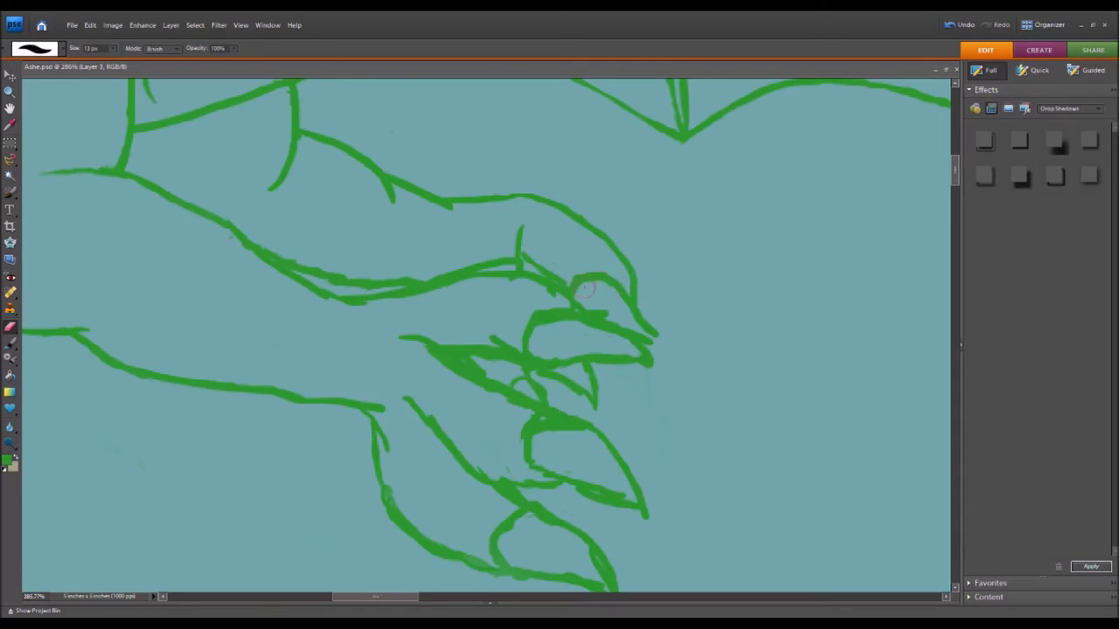
mouse_move(602, 309)
left_mouse_down()
mouse_move(617, 323)
mouse_move(646, 321)
mouse_move(646, 341)
mouse_move(546, 337)
mouse_move(538, 324)
mouse_move(584, 327)
left_mouse_up()
key("b")
left_click(953, 27)
left_click(10, 327)
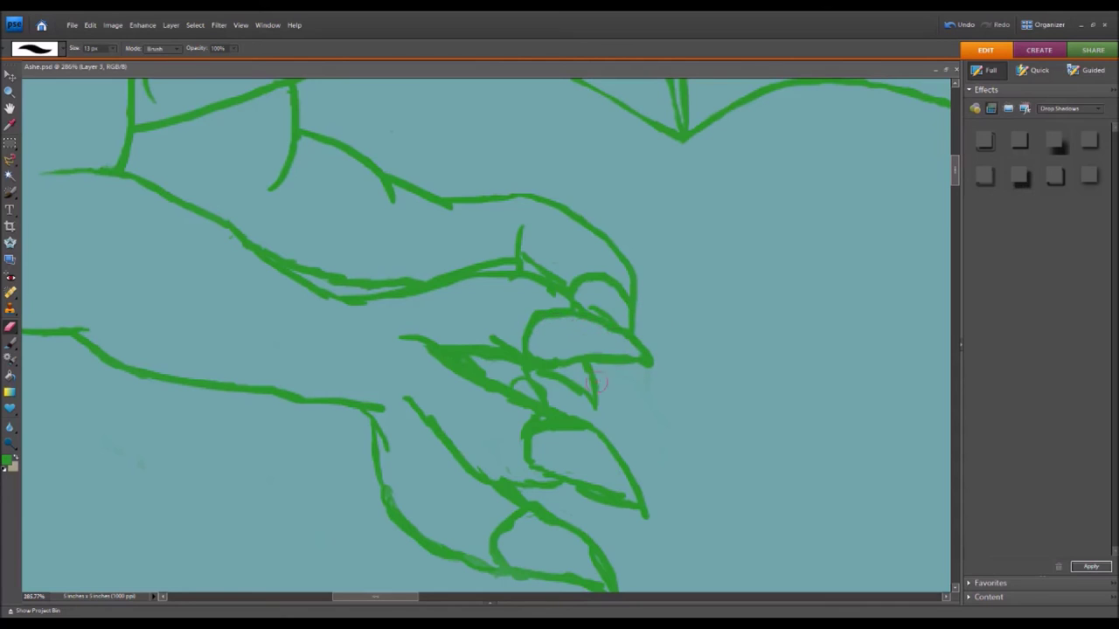
Step: Smooth the near paw's top claw along its lower edge and base, and thin the small claw beneath it
key("b")
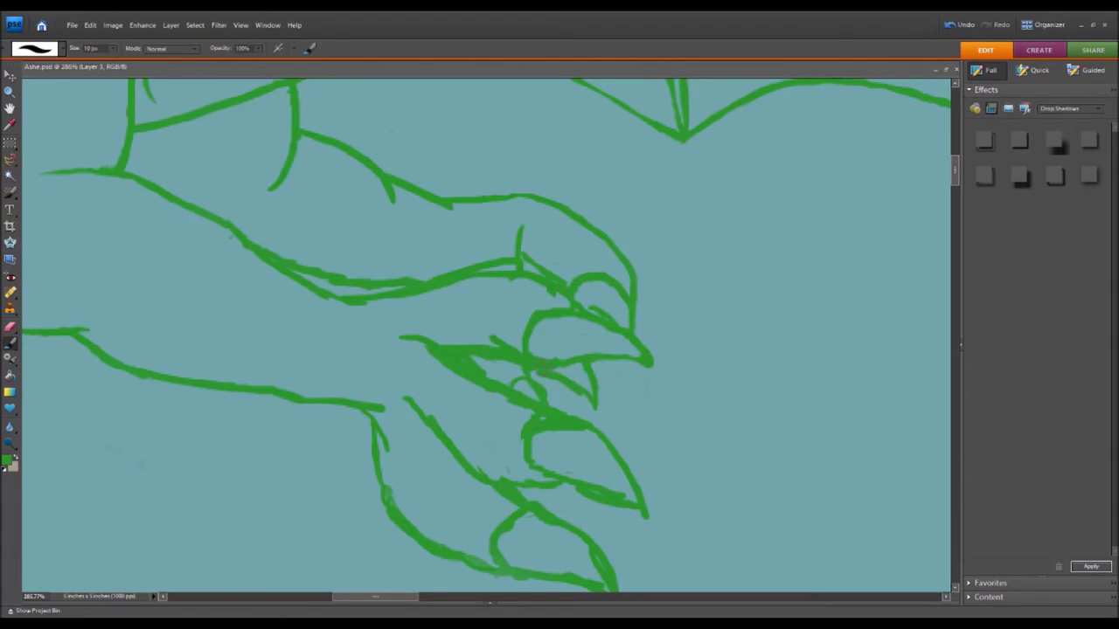
left_click_drag(599, 352, 638, 361)
key("e")
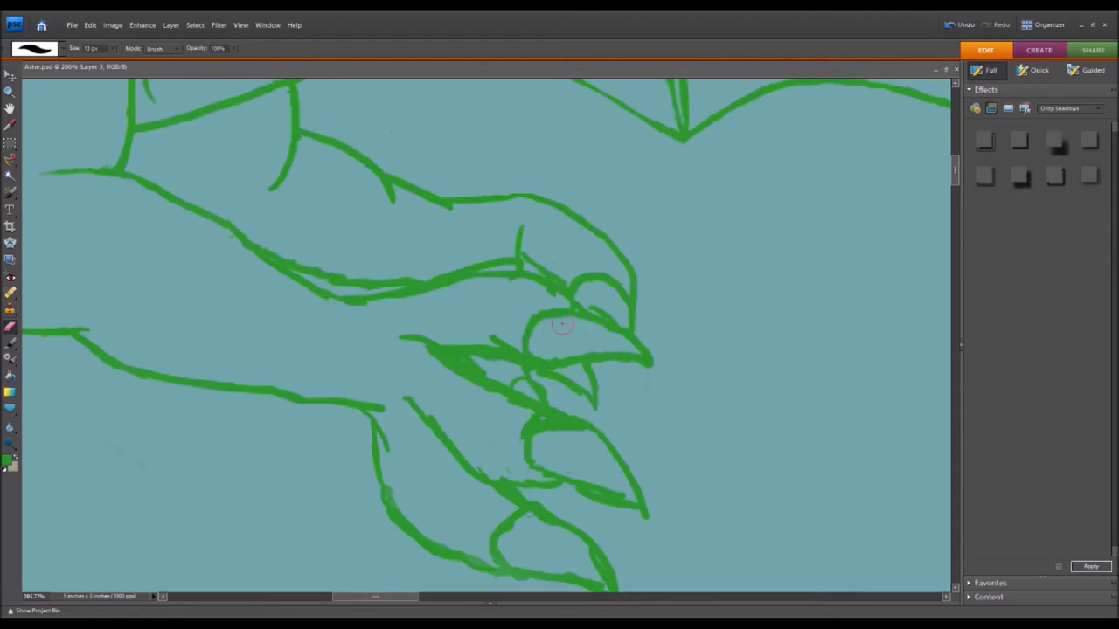
left_click_drag(533, 359, 555, 354)
left_click_drag(577, 398, 542, 377)
key("b")
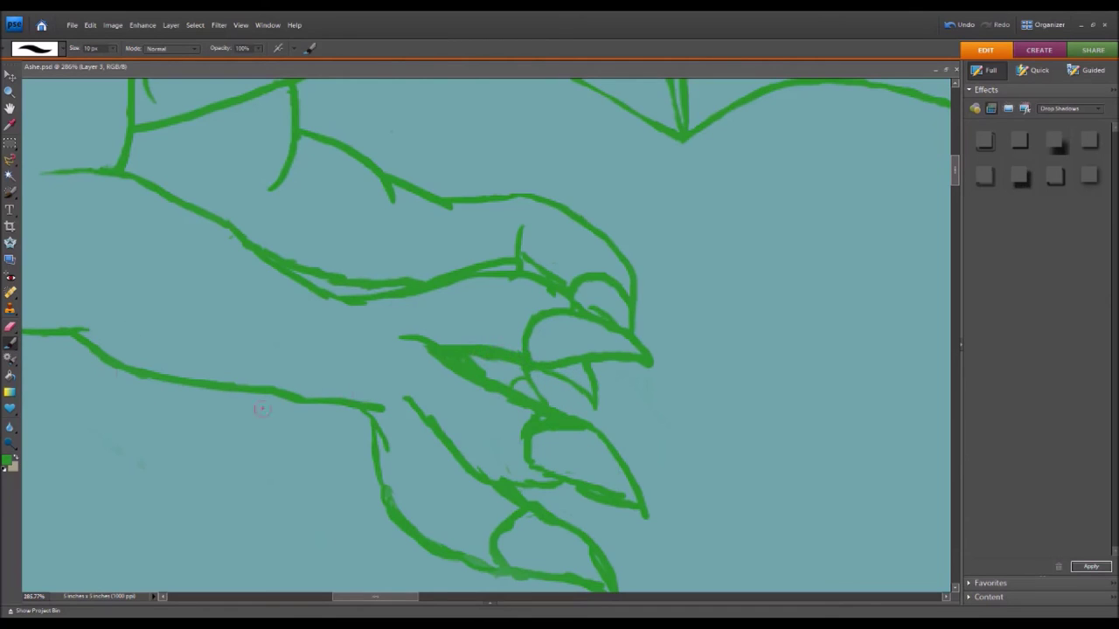
Step: Erase the excess thickness from the middle finger's upper line between the wrist and its claw
key("e")
key("b")
key("e")
left_click_drag(426, 350, 513, 408)
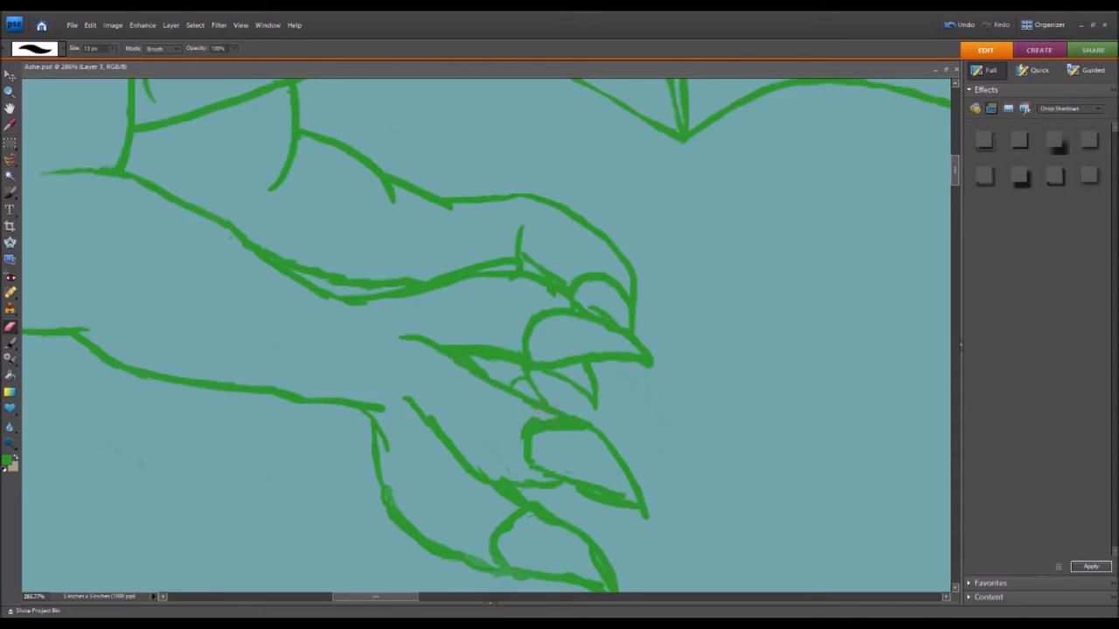
Step: Round off the middle claw's base and redraw the finger's short underside line beneath it
key("b")
mouse_move(563, 484)
left_mouse_down()
mouse_move(525, 502)
mouse_move(478, 471)
mouse_move(552, 486)
left_mouse_up()
key("e")
left_click_drag(581, 434, 531, 431)
key("b")
key("e")
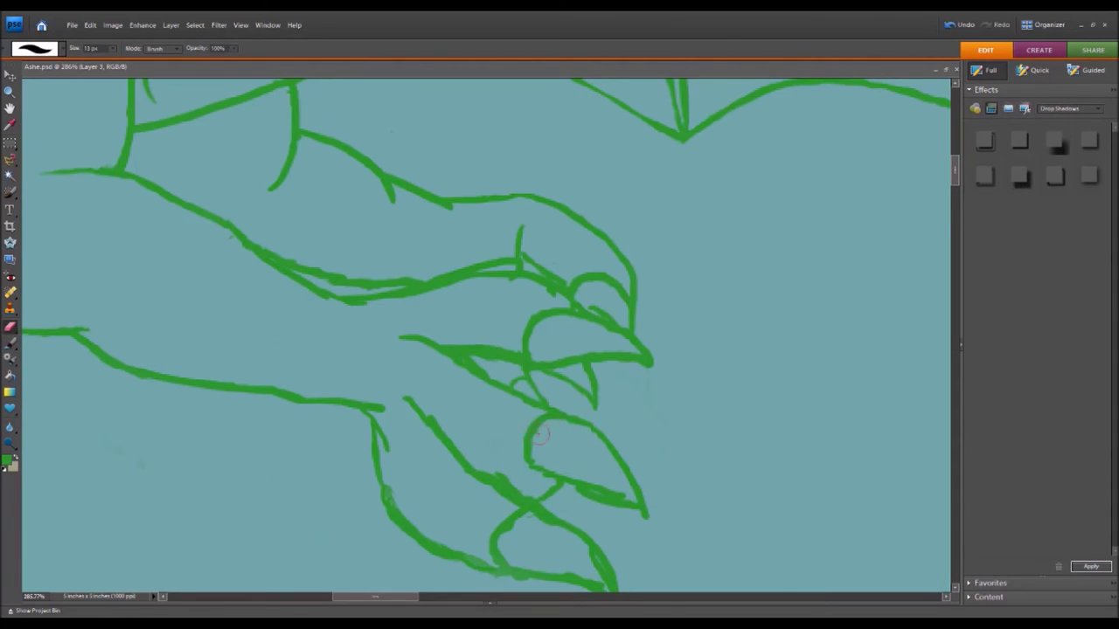
Step: Redraw the middle claw's lower edge and erase the excess thickness toward its tip
key("b")
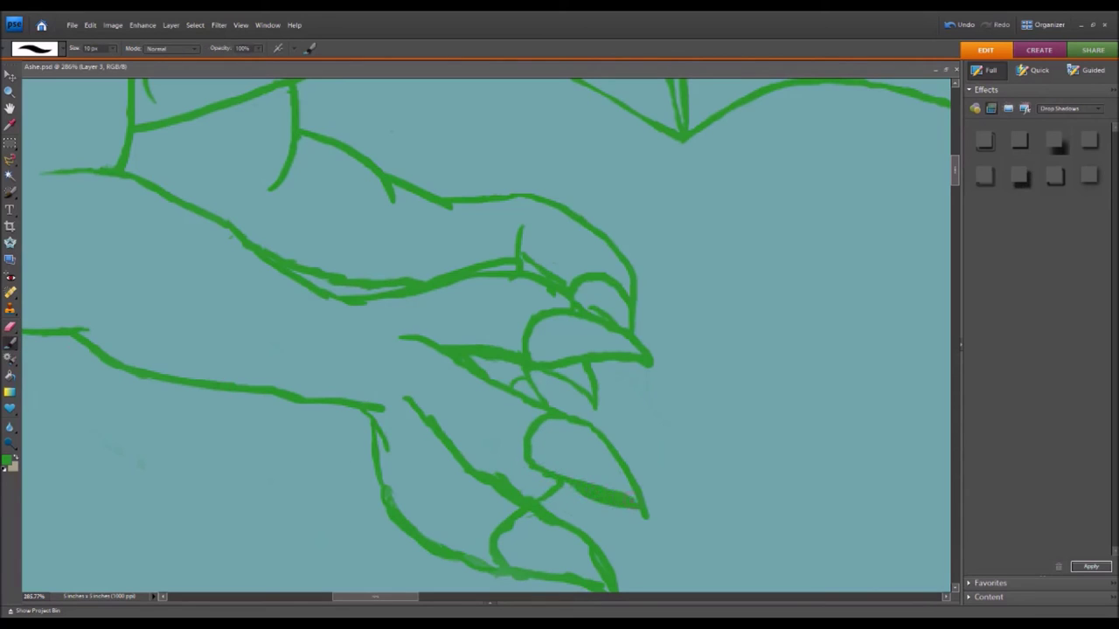
key("e")
left_click_drag(572, 491, 653, 519)
key("b")
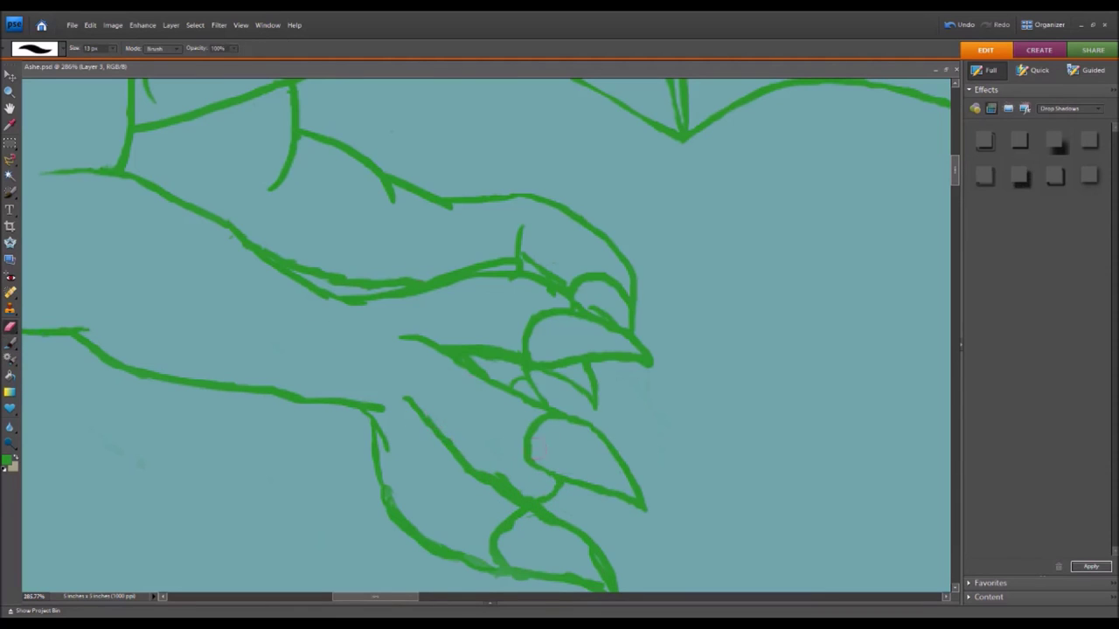
Step: Erase the lowest finger's old upper line and claw, and draw a new, smaller pointed claw
scroll(446, 428, "down", 3)
mouse_move(381, 340)
left_mouse_down()
mouse_move(440, 441)
mouse_move(602, 449)
mouse_move(507, 404)
mouse_move(404, 287)
mouse_move(393, 357)
mouse_move(480, 454)
mouse_move(510, 414)
left_mouse_up()
key("b")
left_click_drag(479, 456, 575, 475)
mouse_move(575, 475)
left_mouse_down()
mouse_move(535, 448)
mouse_move(500, 391)
mouse_move(511, 411)
mouse_move(452, 372)
mouse_move(494, 373)
mouse_move(442, 339)
mouse_move(404, 256)
mouse_move(516, 384)
mouse_move(475, 322)
left_mouse_up()
Step: Undo the last finger strokes, redraw the lowest finger's upper line toward the wrist, and erase its rough edges
left_click(953, 26)
left_click(956, 28)
left_click(956, 28)
left_click(956, 28)
mouse_move(500, 367)
left_mouse_down()
mouse_move(495, 344)
mouse_move(426, 316)
mouse_move(391, 274)
mouse_move(458, 312)
left_mouse_up()
key("e")
mouse_move(394, 279)
left_mouse_down()
mouse_move(431, 326)
mouse_move(484, 324)
mouse_move(494, 365)
left_mouse_up()
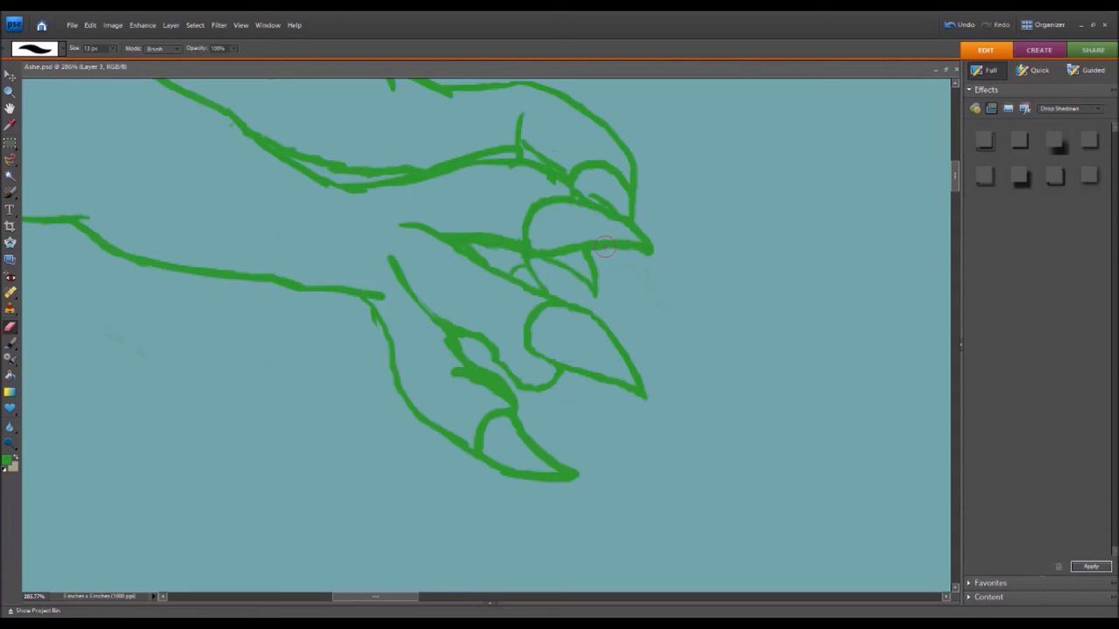
Step: Strengthen the middle finger's lower edge toward its claw and erase the wrist end of the lowest finger's line
left_click(9, 343)
mouse_move(487, 350)
left_mouse_down()
mouse_move(538, 383)
mouse_move(559, 368)
mouse_move(554, 396)
mouse_move(521, 370)
mouse_move(543, 370)
mouse_move(532, 376)
left_mouse_up()
left_click(10, 327)
mouse_move(477, 326)
left_mouse_down()
mouse_move(449, 316)
mouse_move(464, 324)
mouse_move(386, 232)
left_mouse_up()
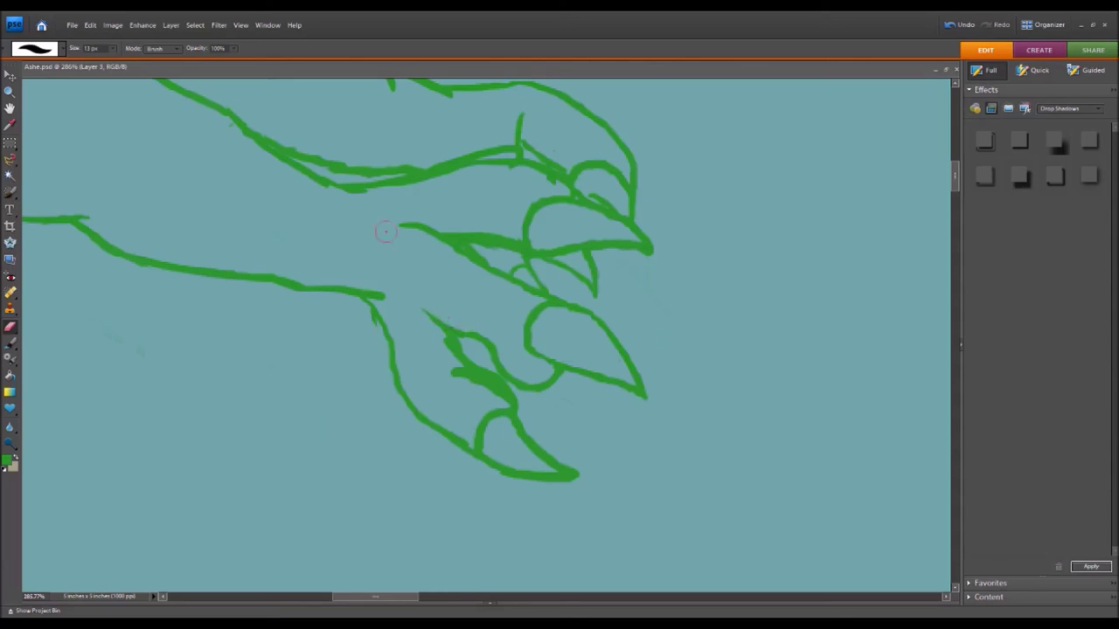
Step: Redraw the wrist end of the lowest finger's upper line and erase the thick patch between the two lower fingers
left_click(10, 344)
mouse_move(449, 325)
left_mouse_down()
mouse_move(402, 278)
mouse_move(391, 282)
mouse_move(407, 273)
mouse_move(442, 312)
left_mouse_up()
left_click(10, 327)
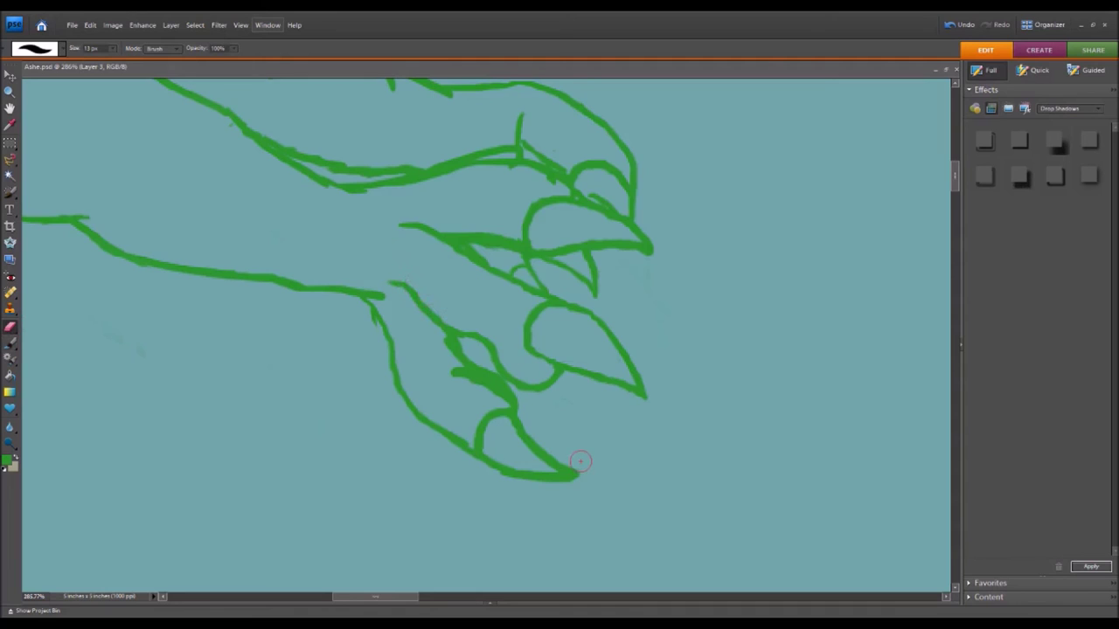
mouse_move(467, 389)
left_mouse_down()
mouse_move(500, 398)
mouse_move(473, 379)
mouse_move(454, 386)
mouse_move(483, 381)
mouse_move(466, 384)
mouse_move(461, 342)
left_mouse_up()
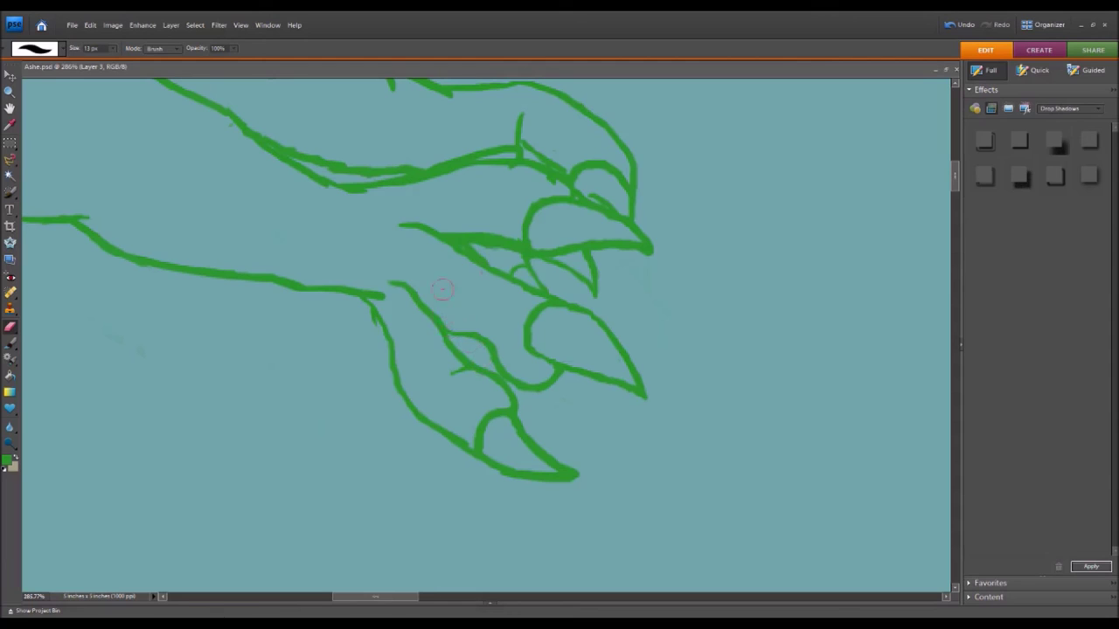
left_click(9, 343)
left_click_drag(512, 251, 580, 256)
left_click(960, 25)
mouse_move(510, 250)
left_mouse_down()
mouse_move(560, 278)
mouse_move(594, 243)
left_mouse_up()
left_click(953, 27)
left_click(953, 25)
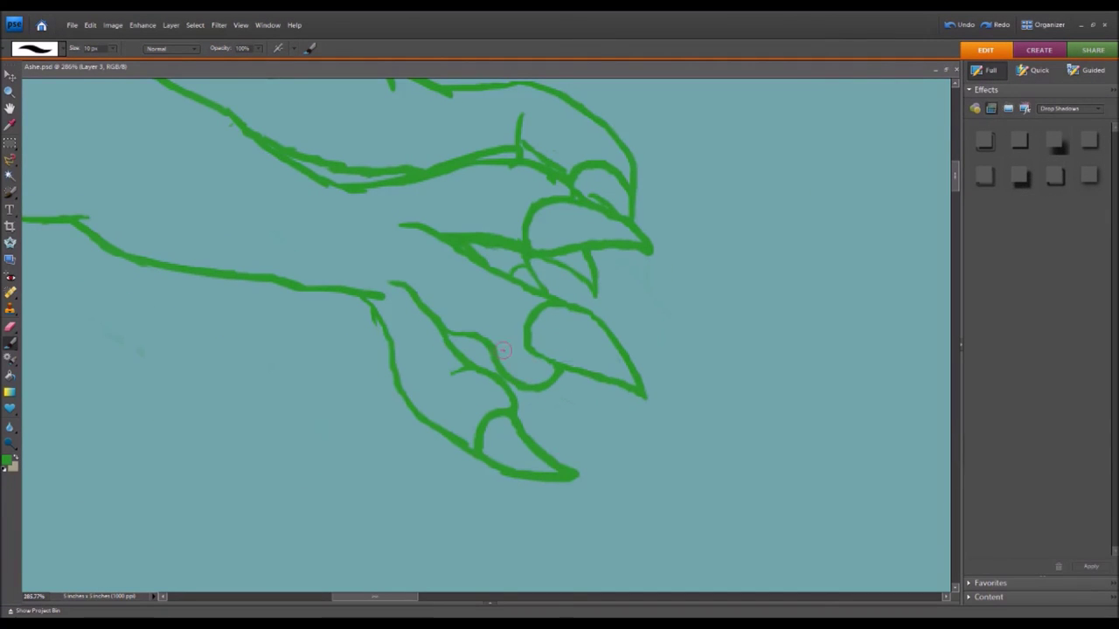
Step: Redraw the middle finger's lower edge as a straighter line into its claw and erase the old bulging contour
mouse_move(503, 349)
left_mouse_down()
mouse_move(526, 381)
mouse_move(558, 367)
left_mouse_up()
left_click(9, 326)
mouse_move(488, 361)
left_mouse_down()
mouse_move(523, 386)
mouse_move(560, 376)
left_mouse_up()
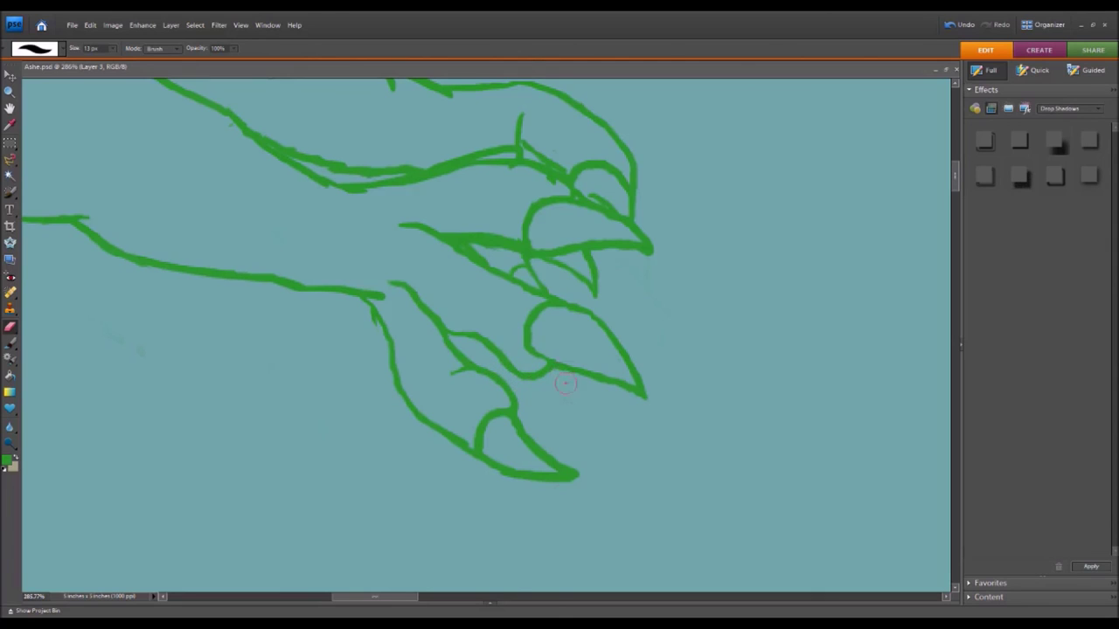
Step: Draw a short curved contour beneath the base of the upper finger's claw, undoing the unwanted strokes
left_click(10, 344)
left_click_drag(511, 254, 582, 253)
left_click(959, 25)
left_click(960, 25)
left_click(960, 24)
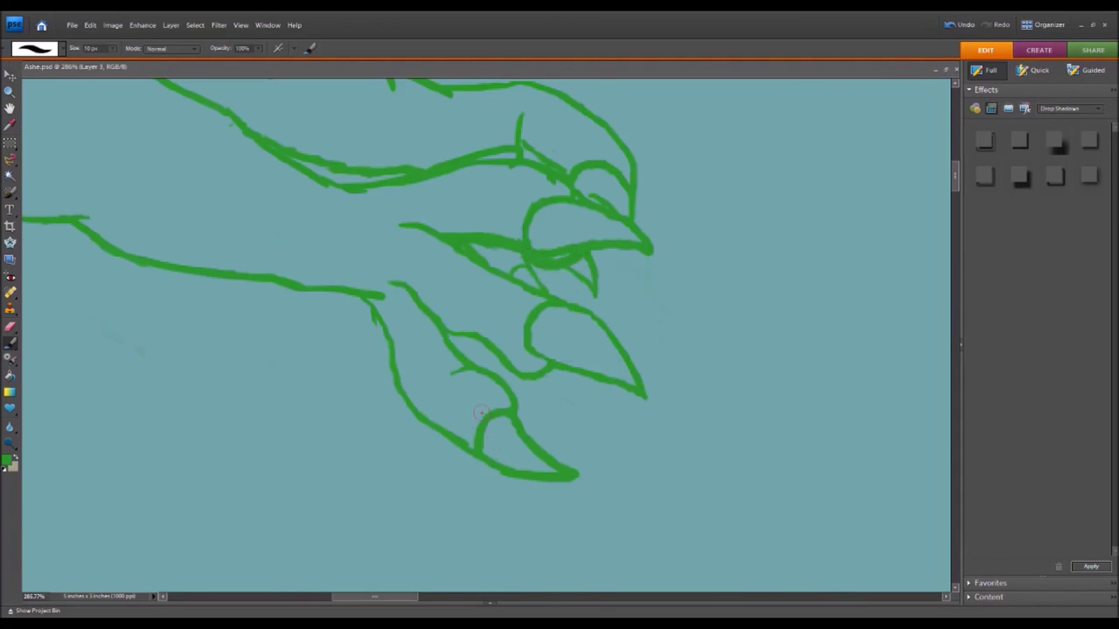
Step: Redraw the far wing's long upper edge above the neck spikes and erase the rough, doubled line around it
key("ctrl+0")
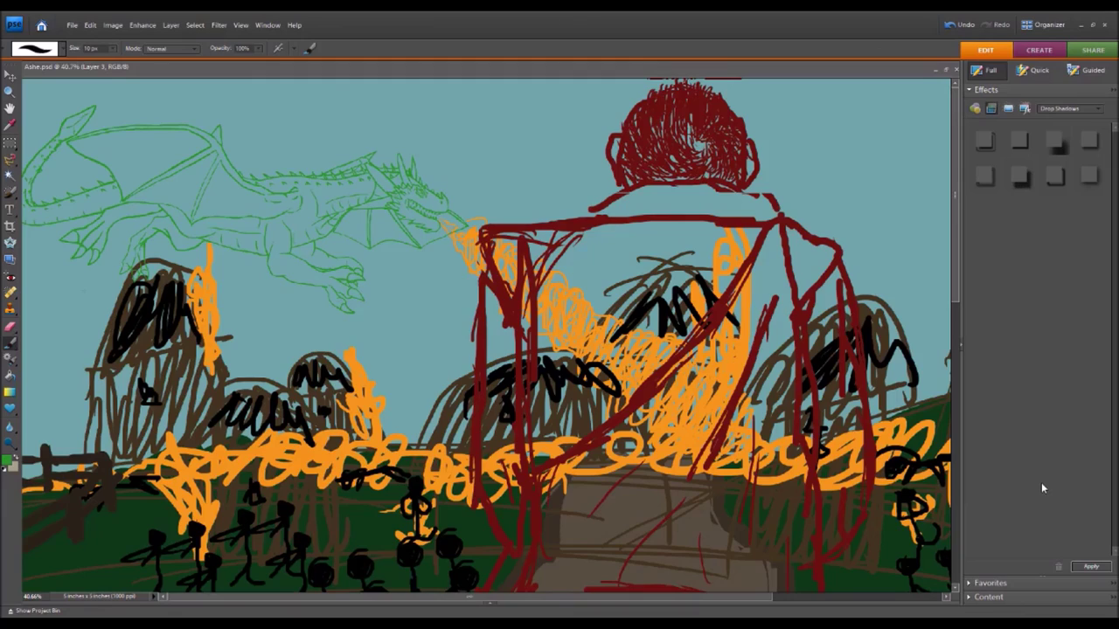
left_click_drag(1041, 483, 1057, 500)
key("ctrl+plus")
key("ctrl+plus")
mouse_move(367, 153)
left_mouse_down()
mouse_move(339, 166)
mouse_move(367, 153)
left_mouse_up()
left_click_drag(417, 598, 392, 598)
mouse_move(585, 179)
left_mouse_down()
mouse_move(442, 227)
mouse_move(302, 294)
left_mouse_up()
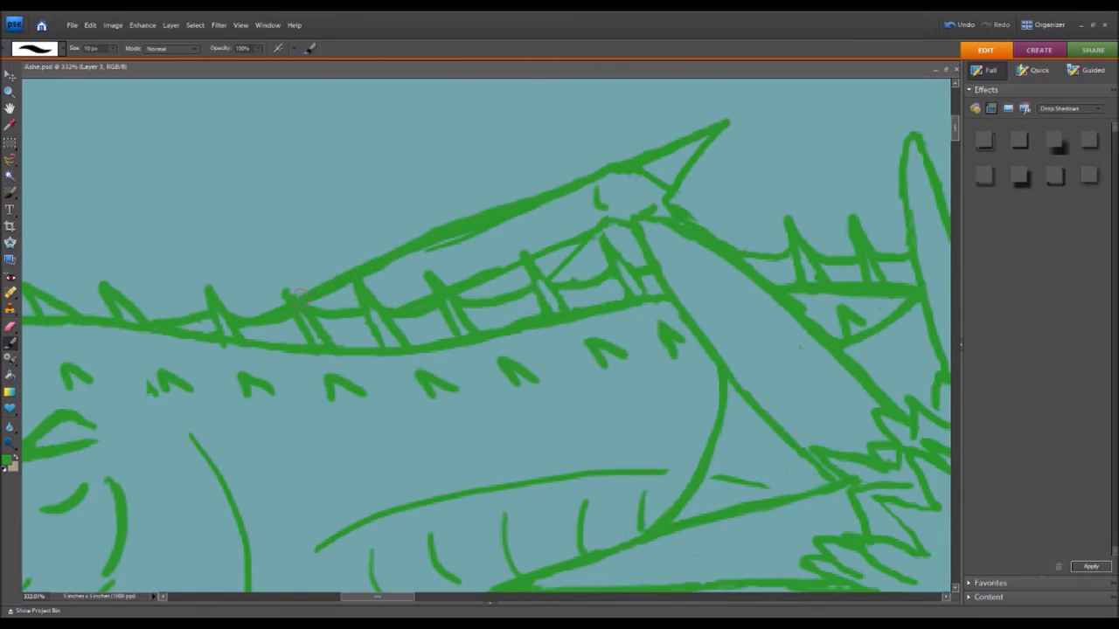
left_click_drag(449, 243, 374, 273)
left_click(9, 327)
left_click_drag(548, 183, 294, 286)
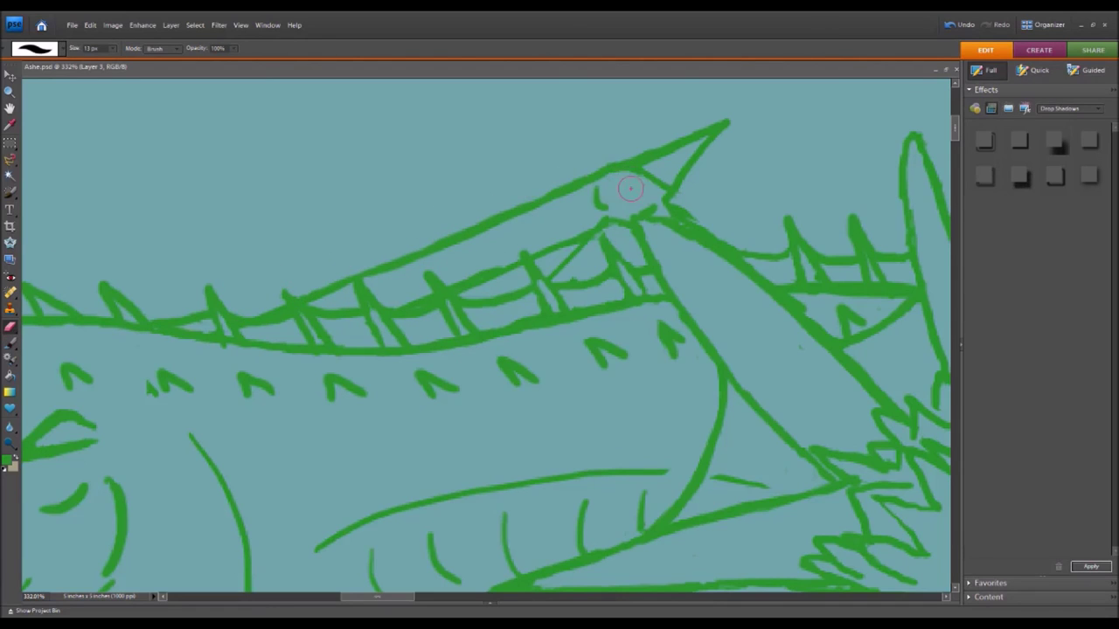
key("b")
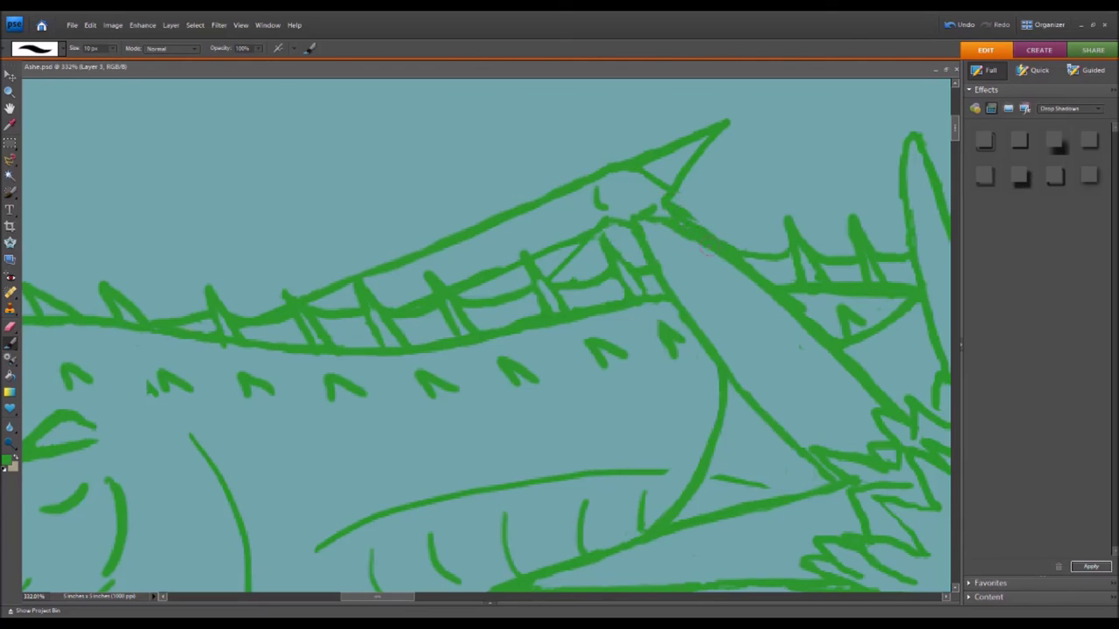
key("e")
scroll(467, 219, "right", 5)
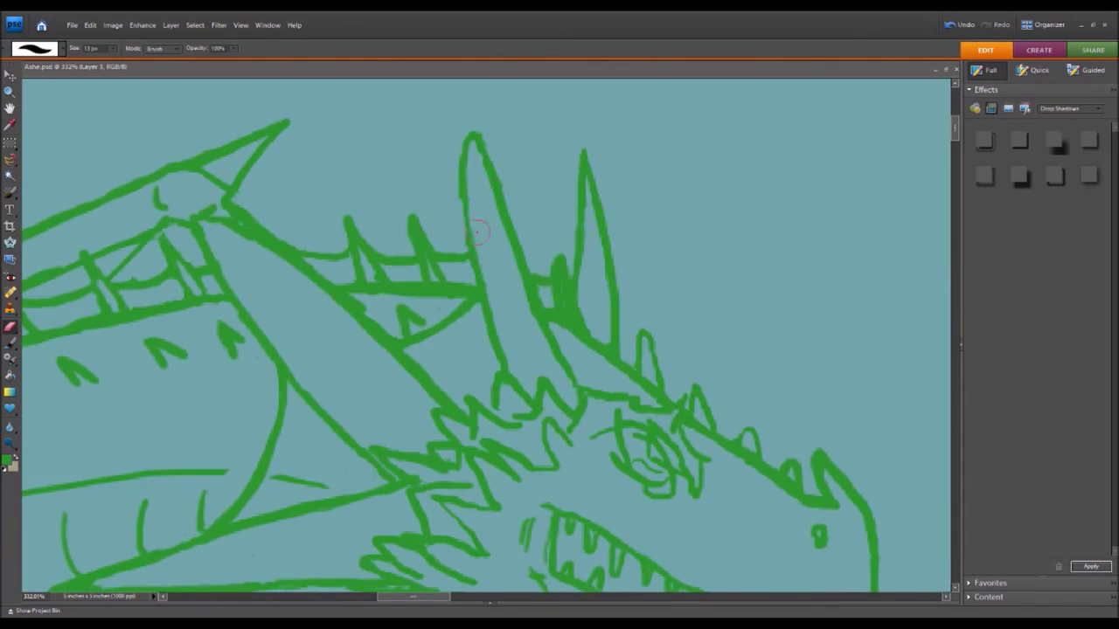
key("b")
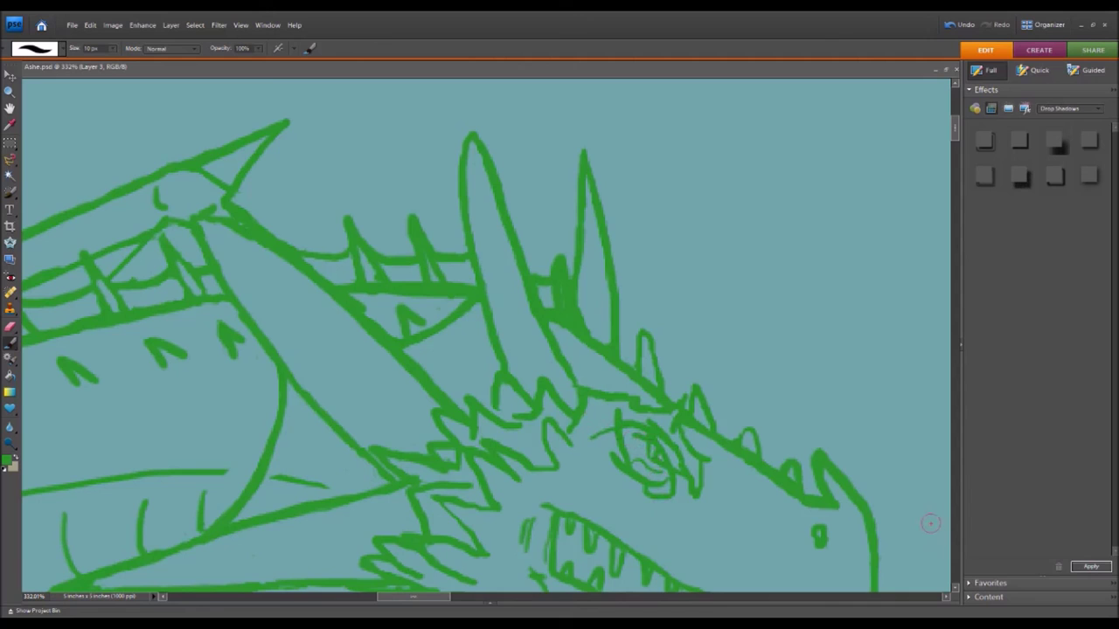
Step: Add a pointed spike under the dragon's chin and erase the rough edges where it meets the lower jaw
key("ctrl+0")
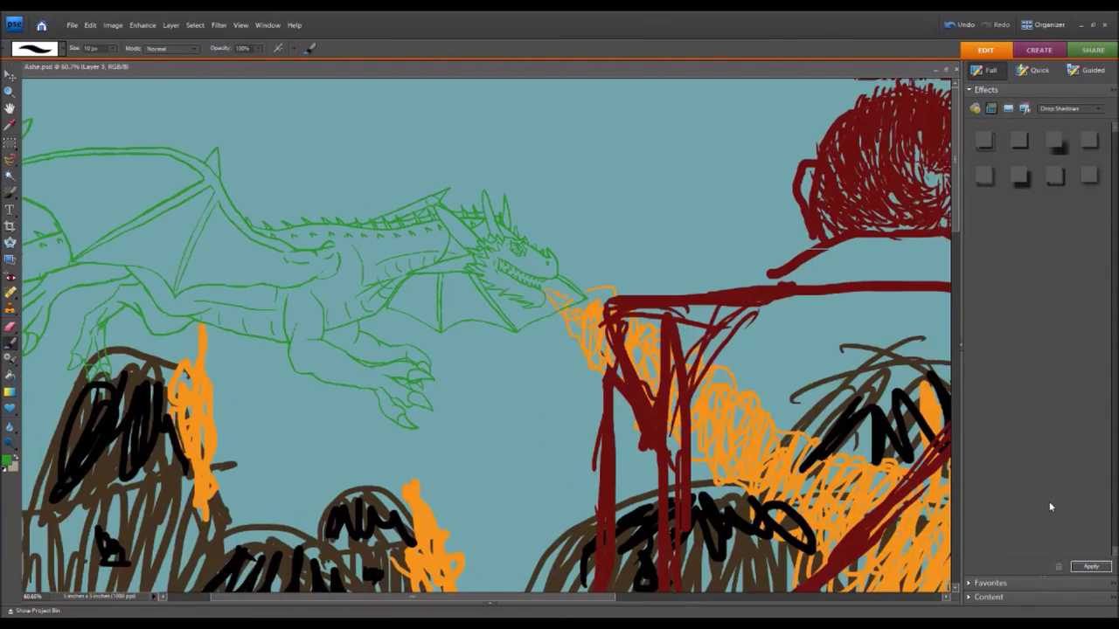
scroll(1050, 507, "up", 5)
scroll(1028, 516, "up", 5)
scroll(1019, 510, "left", 10)
scroll(1007, 504, "right", 8)
scroll(1003, 497, "down", 5)
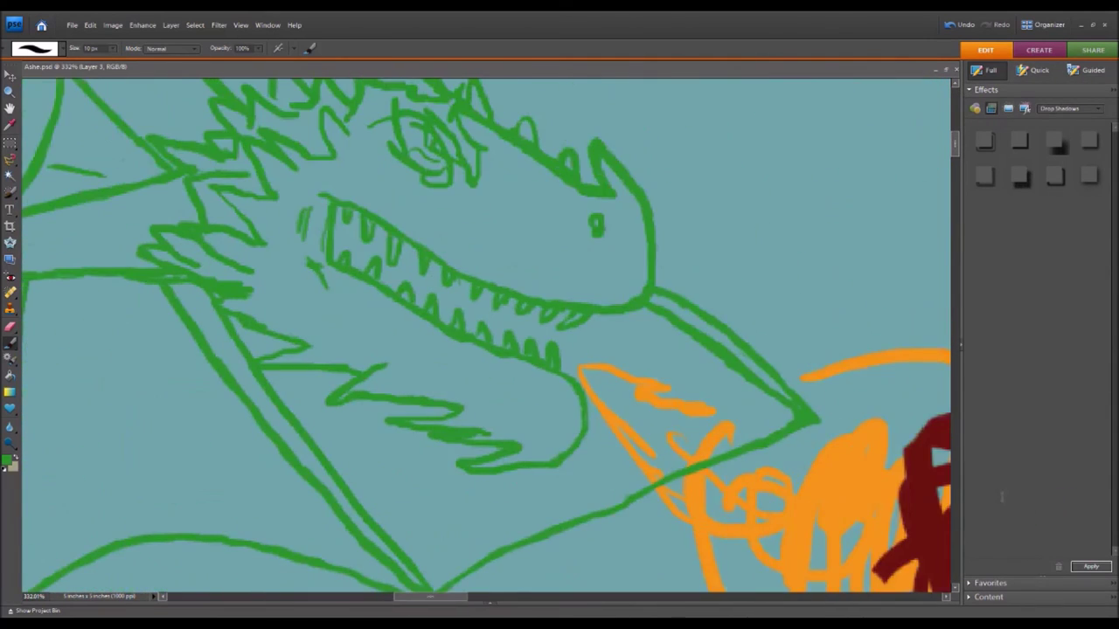
left_click_drag(554, 469, 506, 497)
key("e")
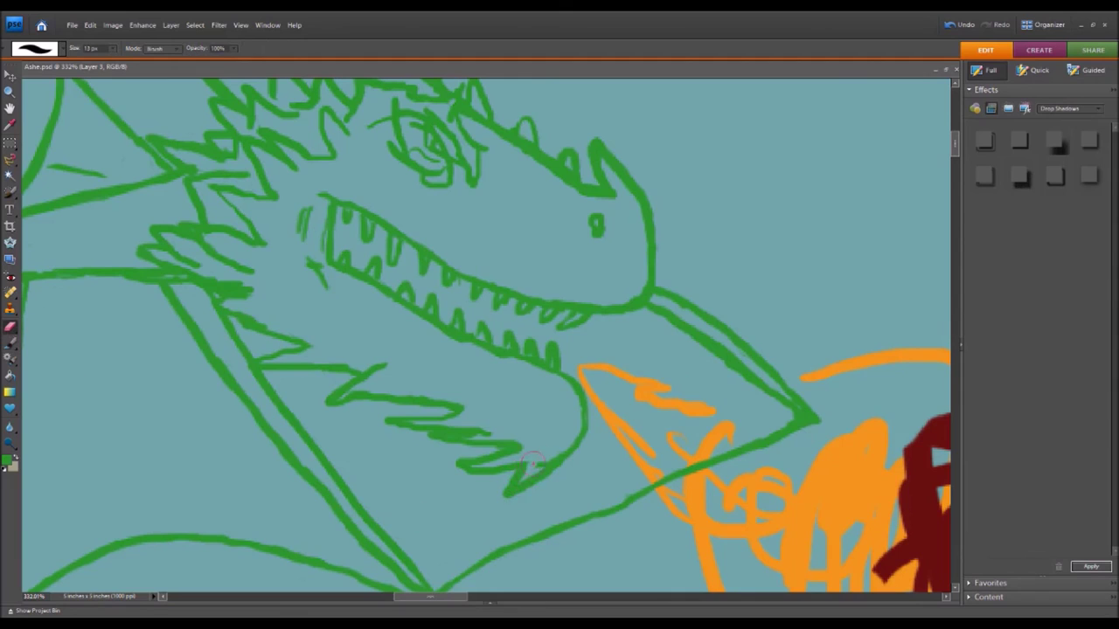
mouse_move(582, 452)
left_mouse_down()
mouse_move(507, 503)
mouse_move(497, 493)
left_mouse_up()
Step: Clean up the uneven lip contours along the dragon's upper and lower teeth
left_click(11, 342)
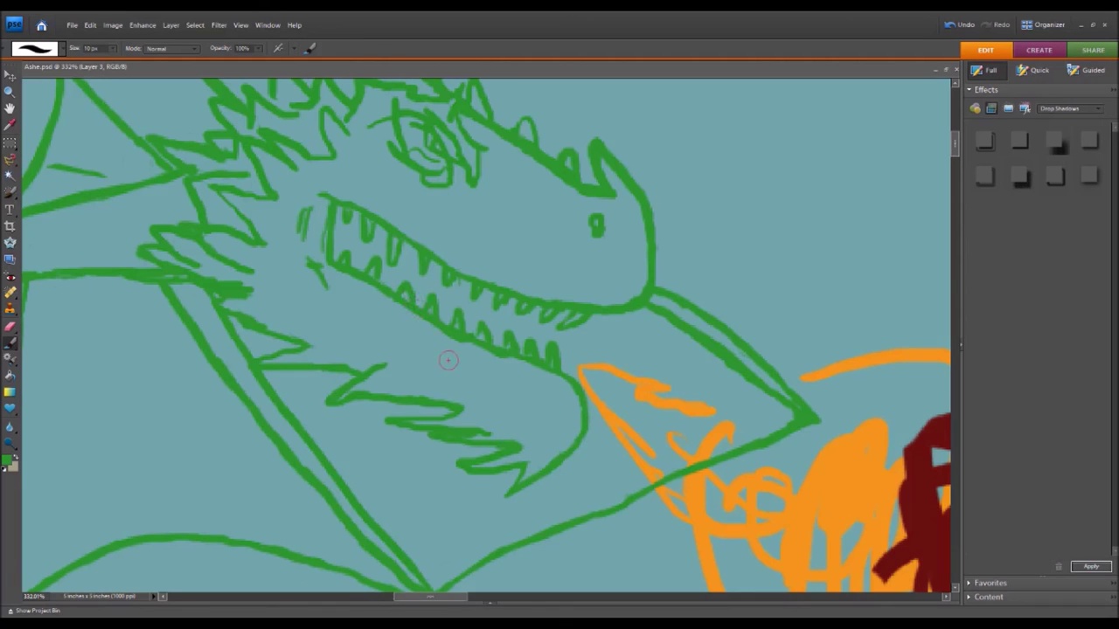
key("e")
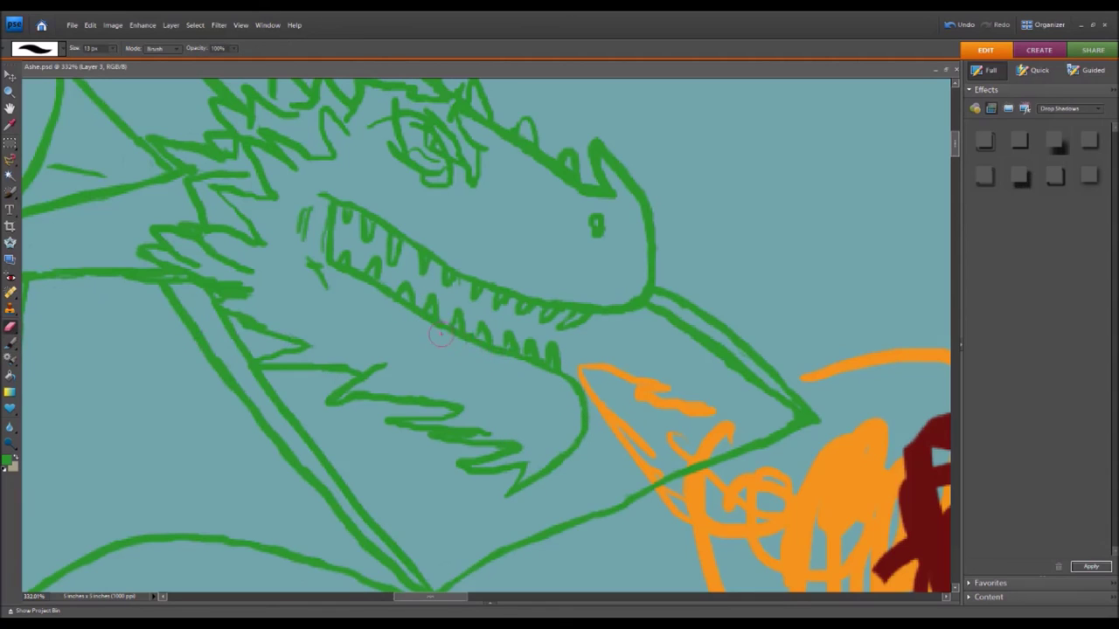
left_click(10, 341)
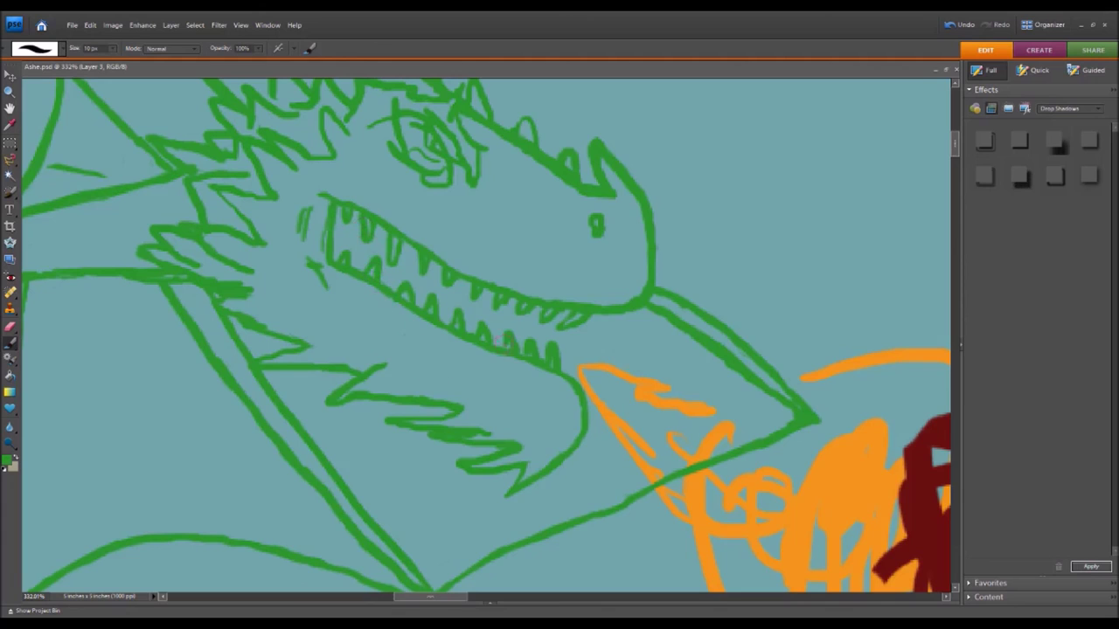
key("e")
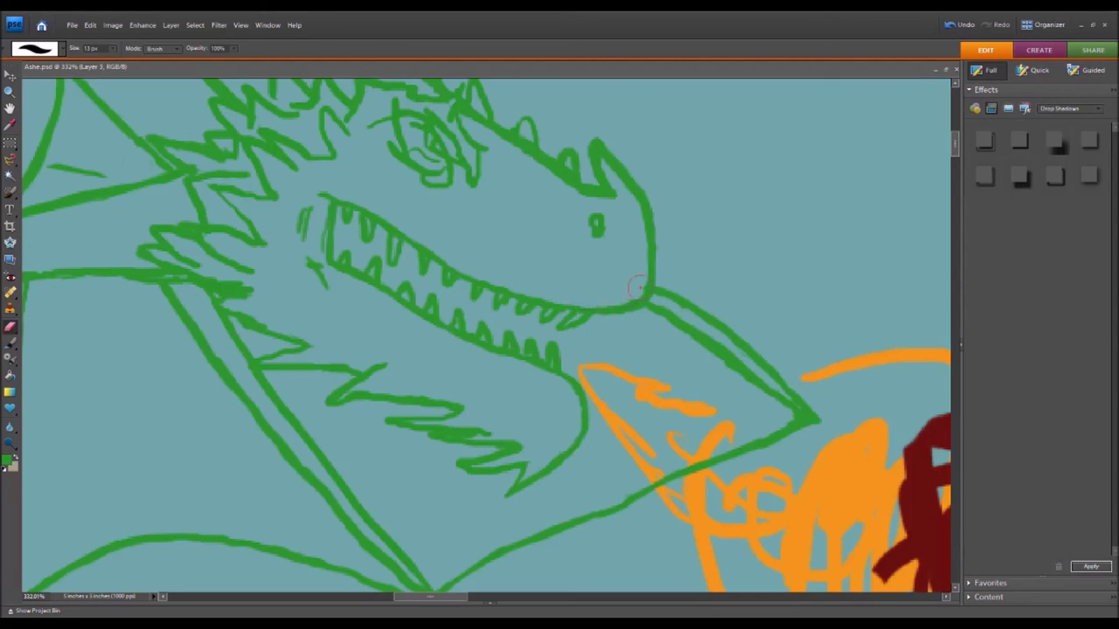
Step: Strengthen the top line of the wing below the neck, and erase its rough upper edge and the thick join with the neck
mouse_move(449, 598)
left_mouse_down()
mouse_move(384, 600)
mouse_move(402, 600)
left_mouse_up()
key("b")
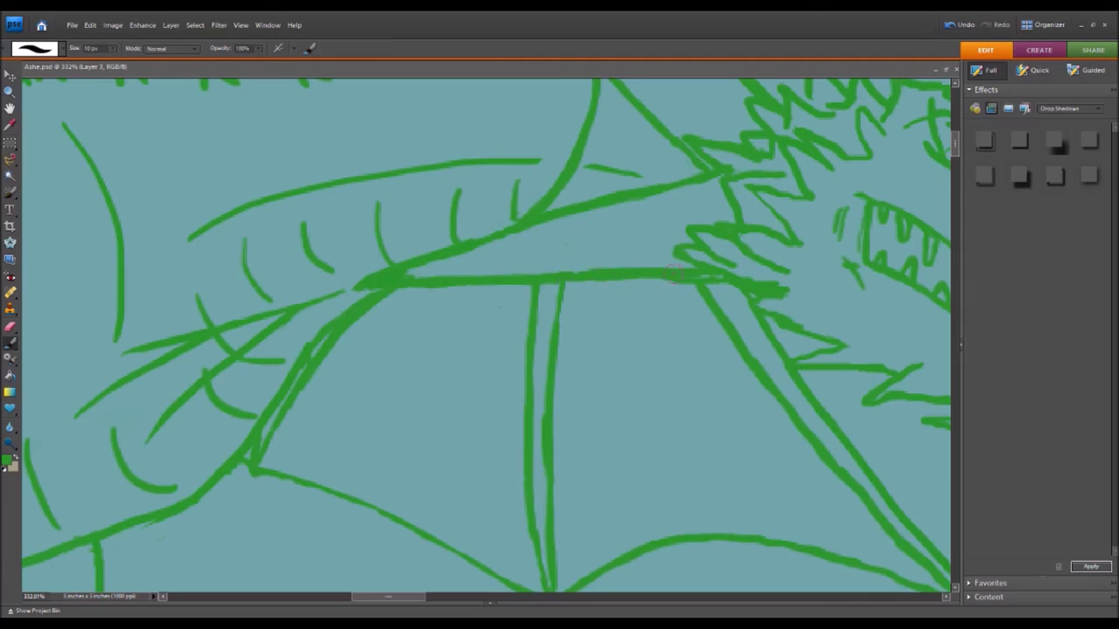
left_click(10, 326)
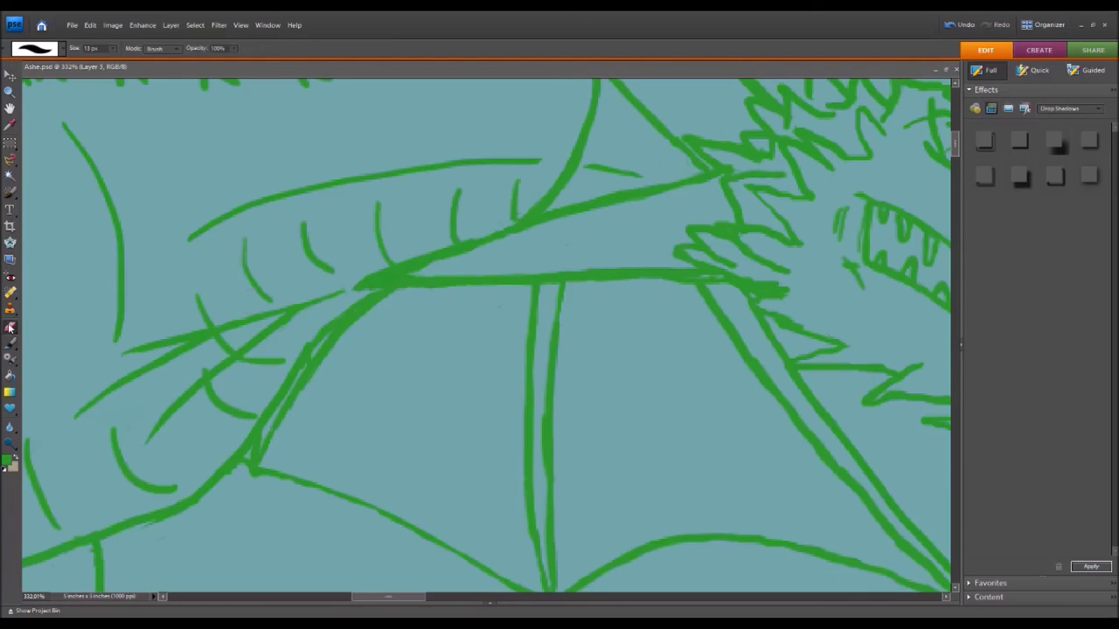
mouse_move(418, 270)
left_mouse_down()
mouse_move(386, 267)
mouse_move(477, 256)
left_mouse_up()
left_click_drag(406, 272, 434, 269)
mouse_move(578, 269)
left_mouse_down()
mouse_move(661, 257)
mouse_move(683, 267)
left_mouse_up()
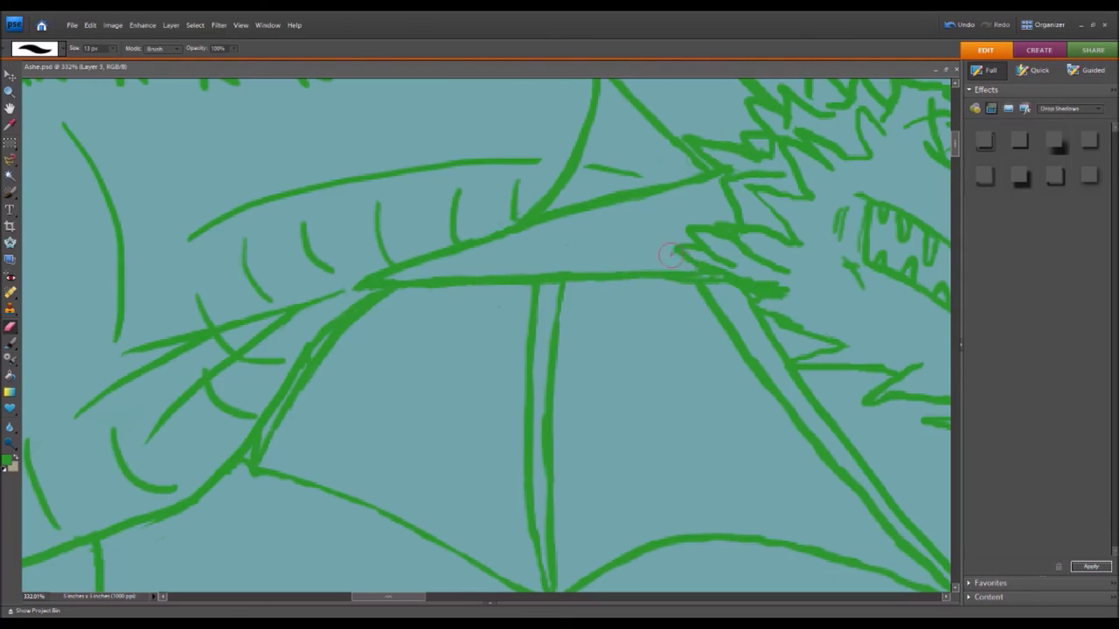
key("ctrl+minus")
key("ctrl+minus")
key("ctrl+minus")
key("ctrl+minus")
key("ctrl+minus")
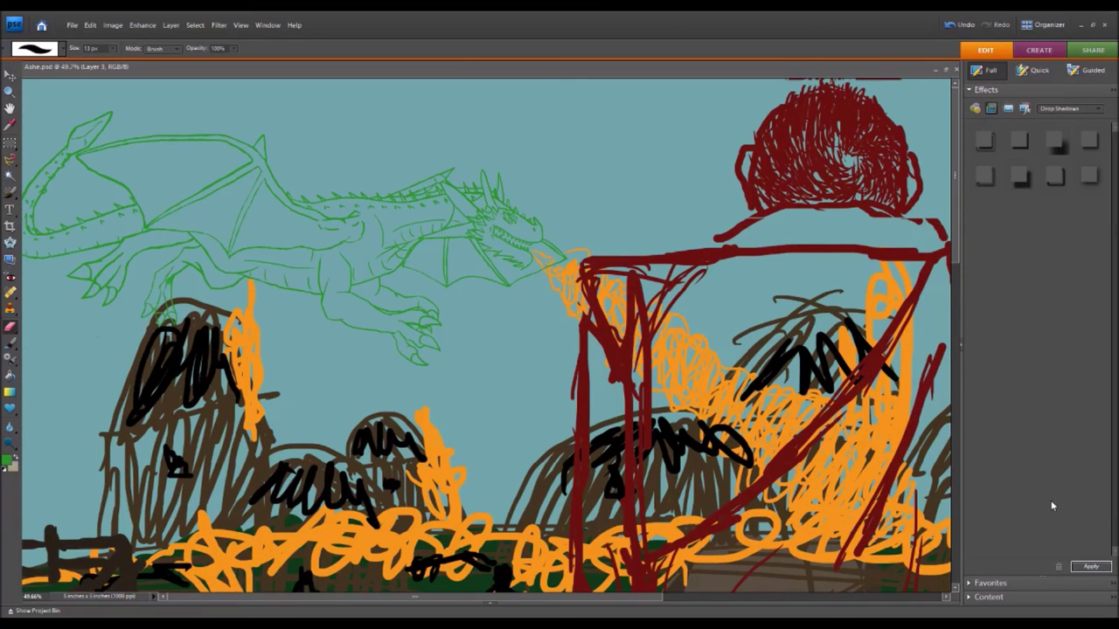